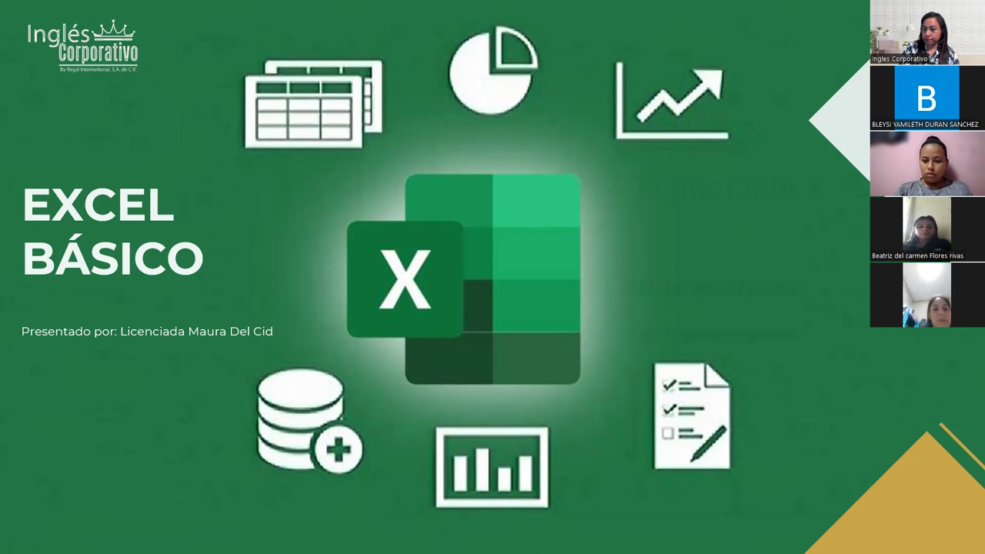
Step: Advance two slides, from the EXCEL BÁSICO title through the agenda, to CONTENIDO SESIÓN 19
key("Right")
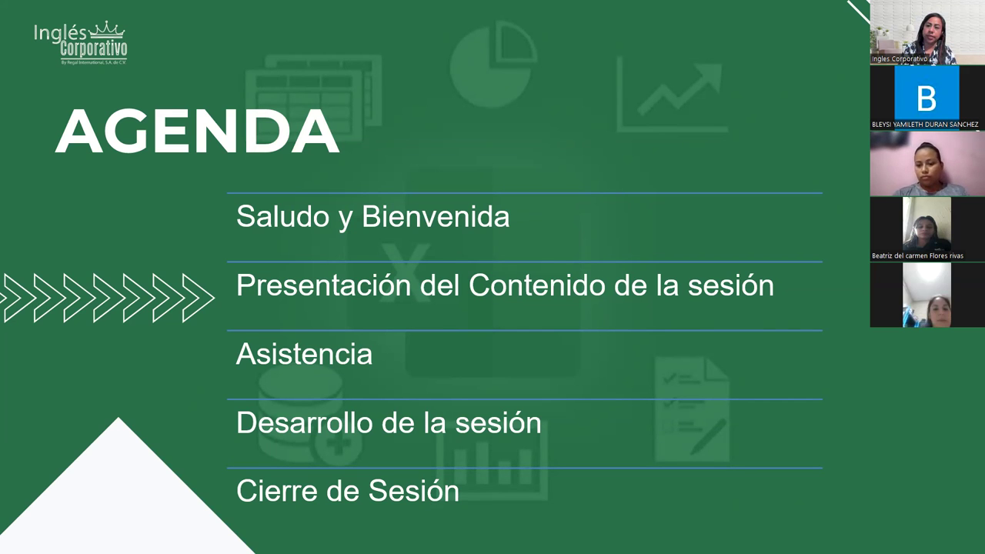
key("Right")
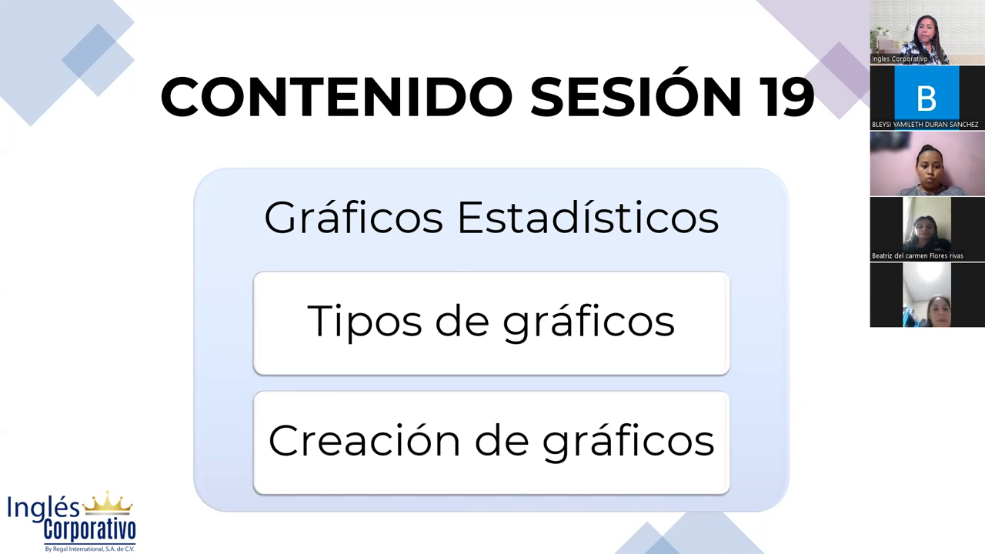
Step: Advance through the OBJETIVO SESIÓN 19 slide to the GRÁFICOS ESTADÍSTICOS slide
key("Right")
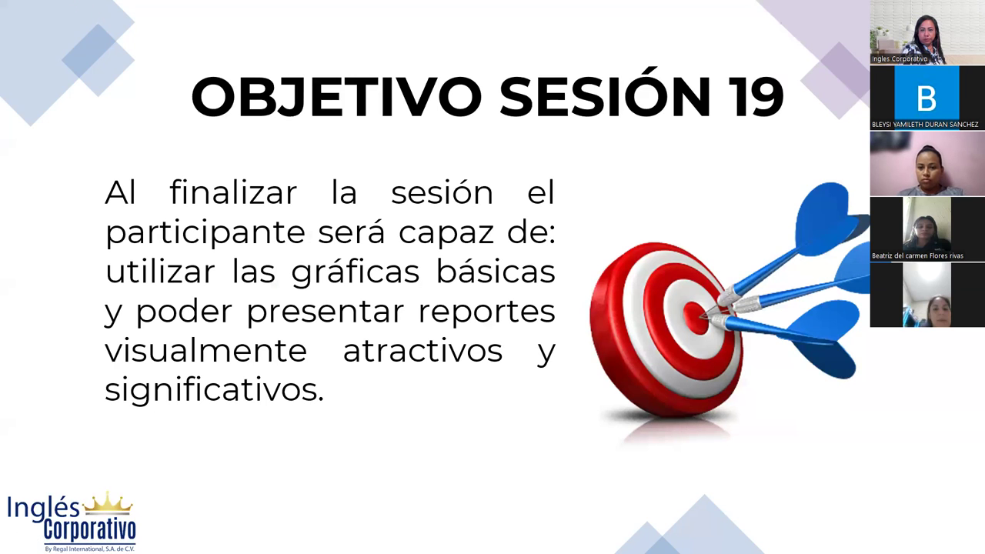
key("Right")
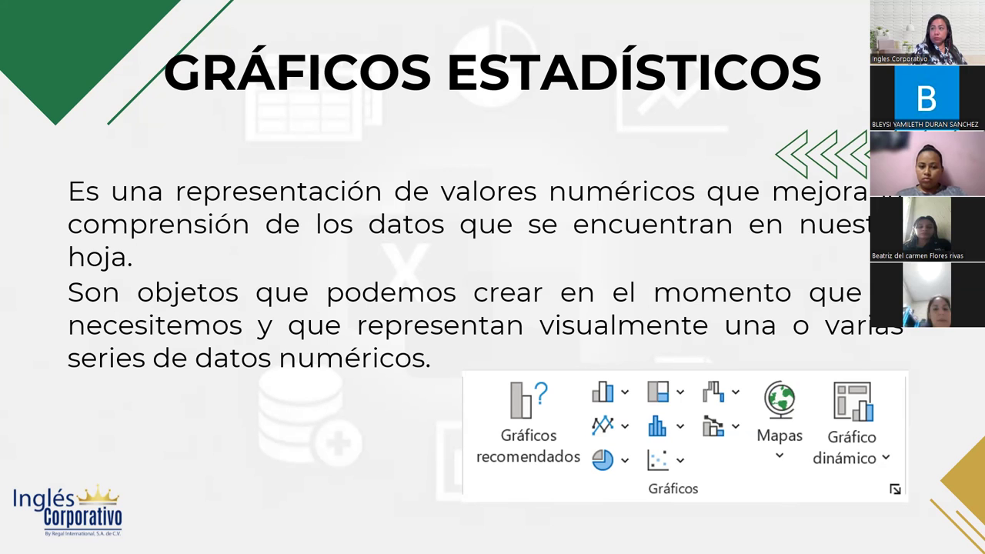
Step: Advance one slide to TIPOS DE GRÁFICOS
key("Right")
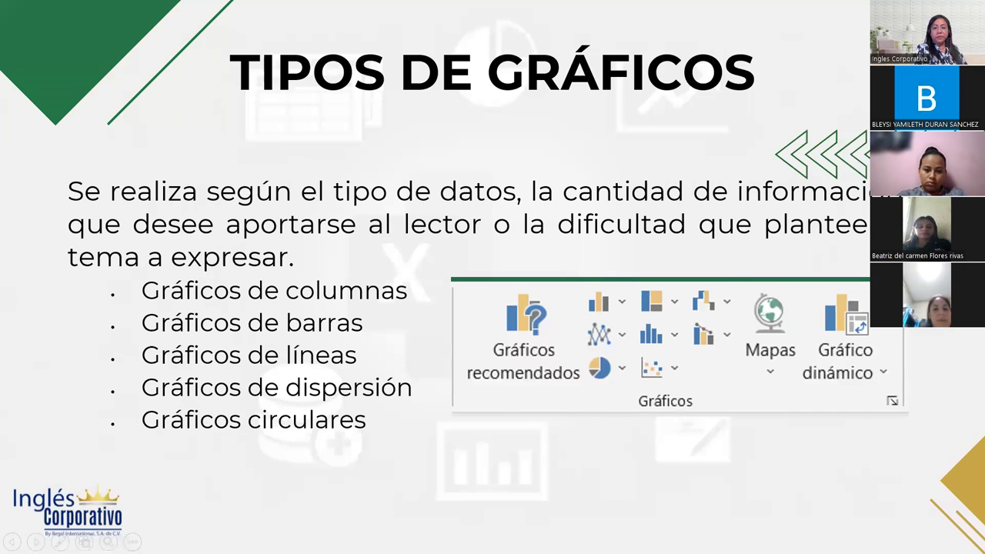
Step: Advance one slide to ELEMENTOS DE UN GRÁFICO with the labelled bar chart
key("Right")
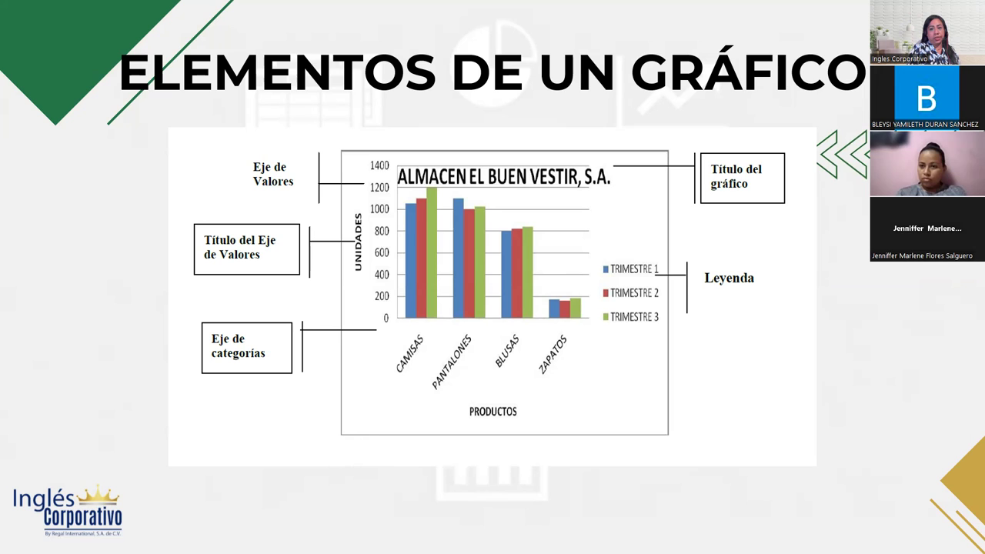
Step: Reach PASOS PARA CREAR UN GRÁFICO, step back a slide, then return to it
key("Right")
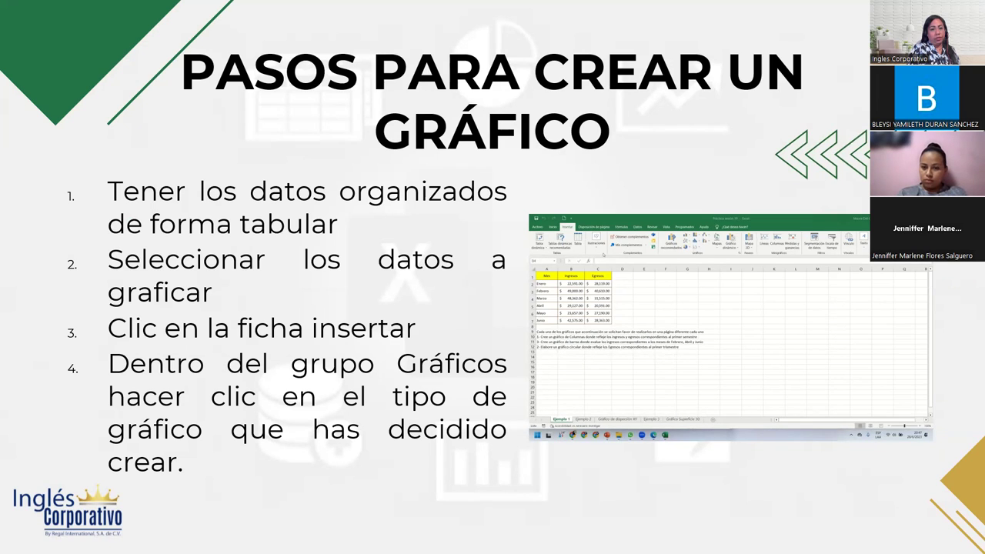
key("Right")
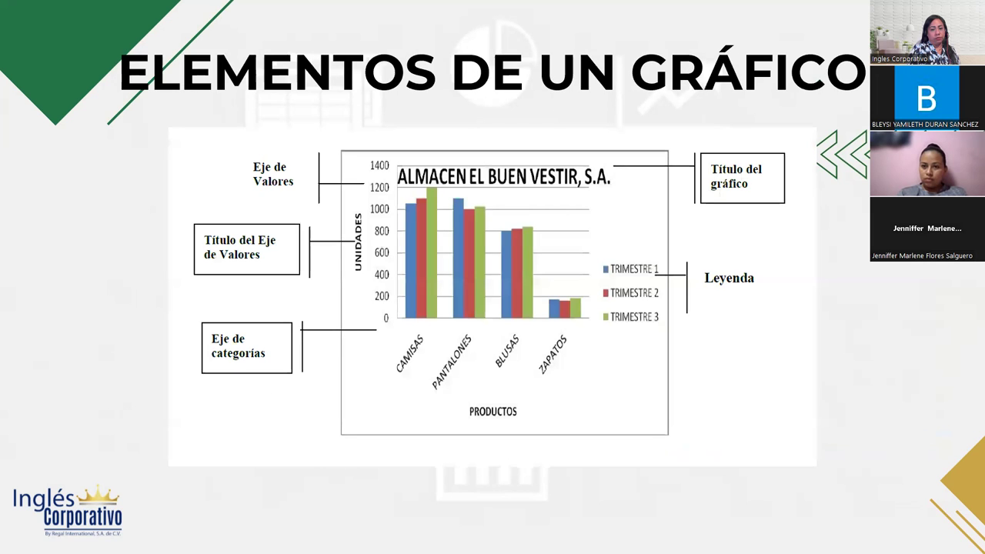
key("Left")
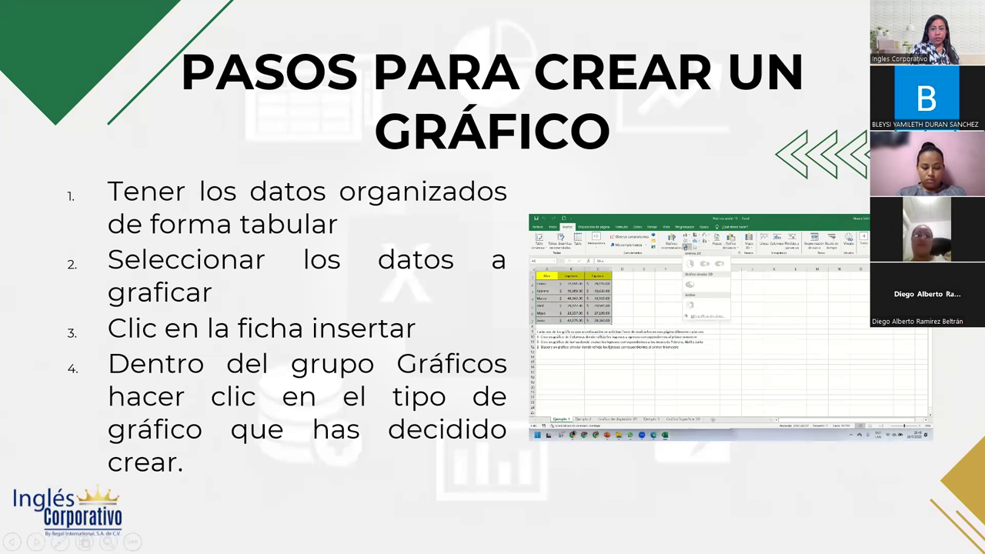
Step: Advance to the practice slide on table modifications
key("Right")
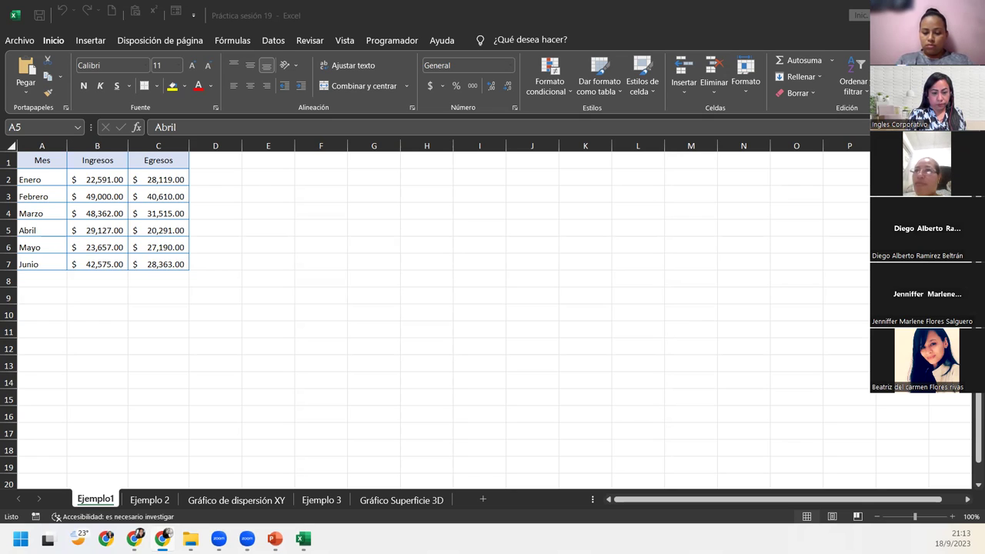
key("alt+Tab")
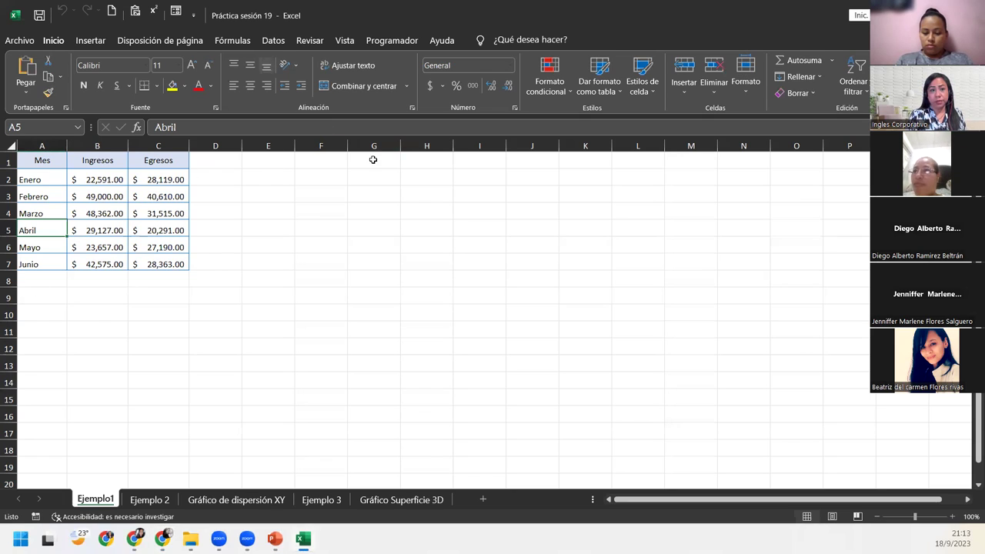
left_click(106, 203)
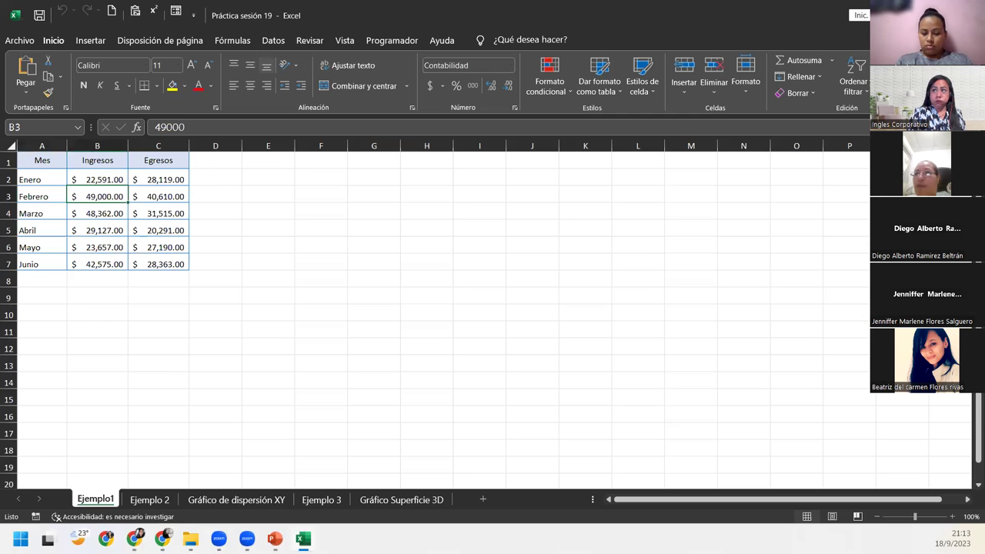
left_click(43, 159)
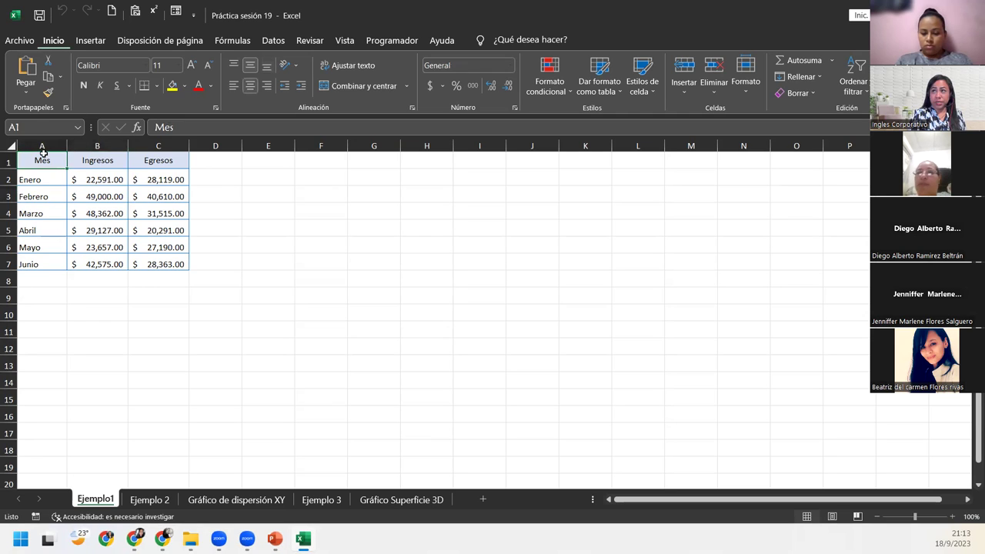
left_click(93, 158)
left_click(158, 159)
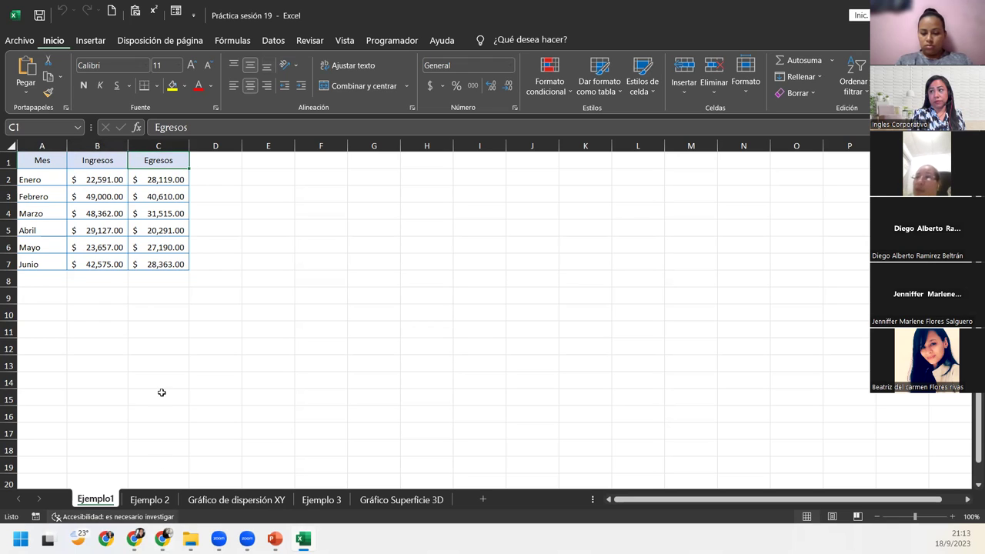
left_click_drag(43, 159, 165, 264)
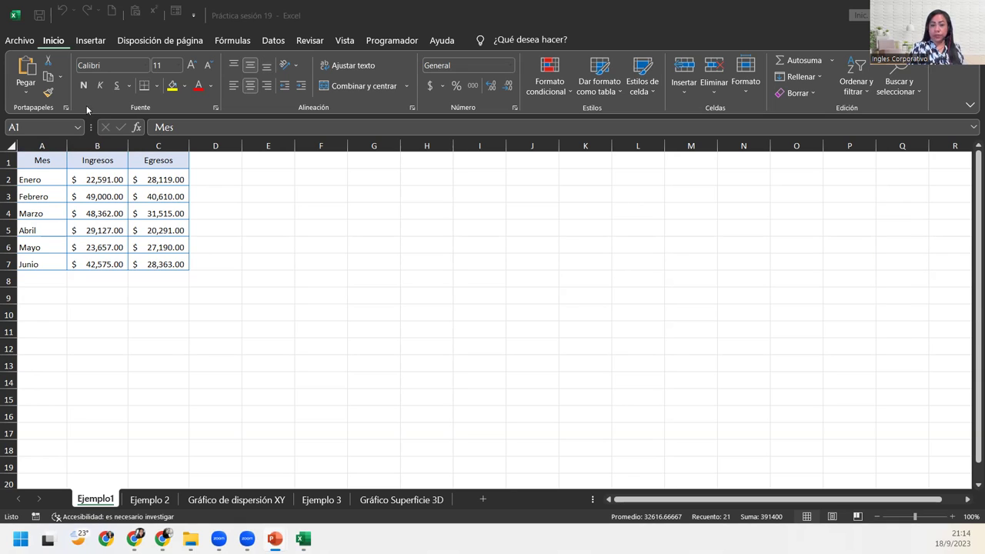
Step: Select the table A1:C7 and show the Insertar ribbon's chart options
key("ctrl+a")
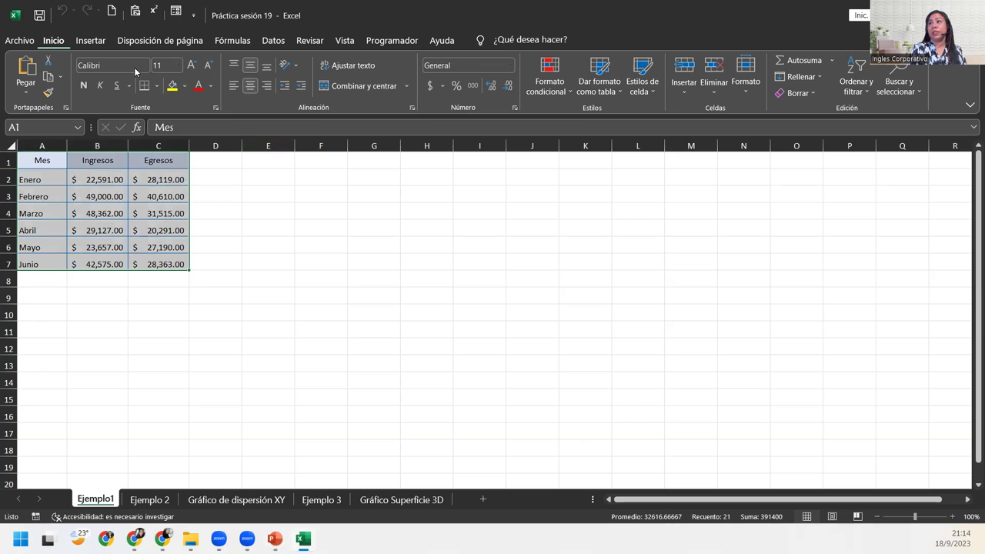
left_click(105, 43)
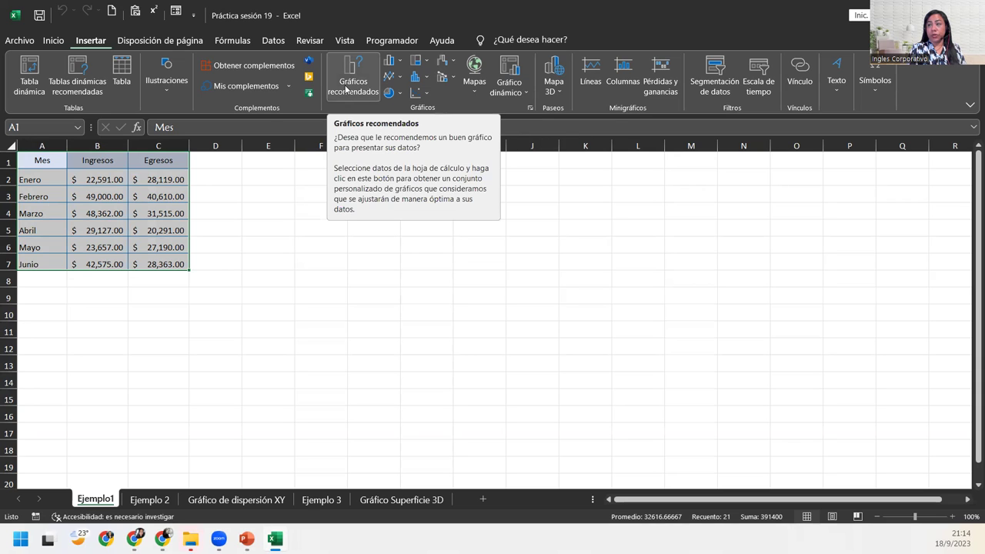
Step: Browse the column, hierarchy, line, pie, statistical and scatter chart galleries
left_click(399, 63)
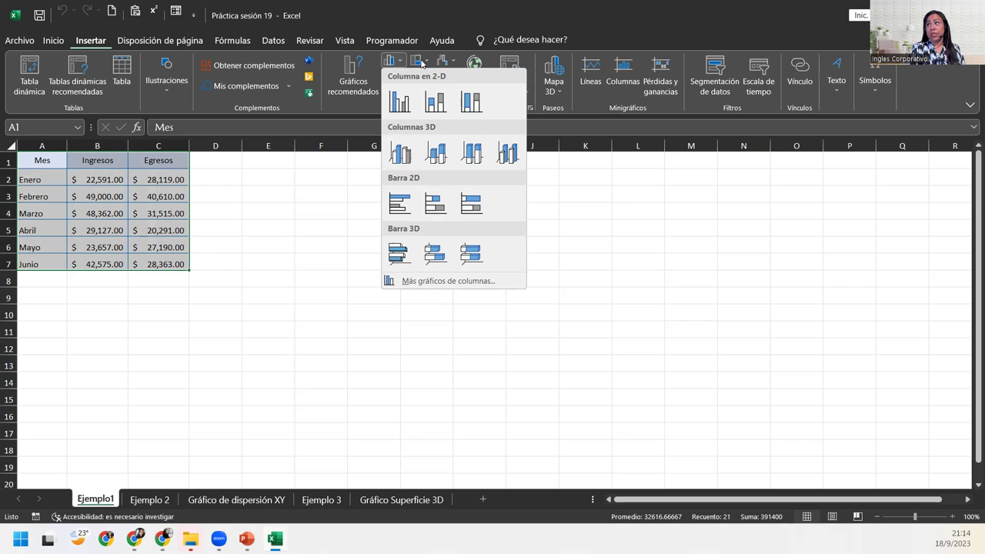
left_click(427, 63)
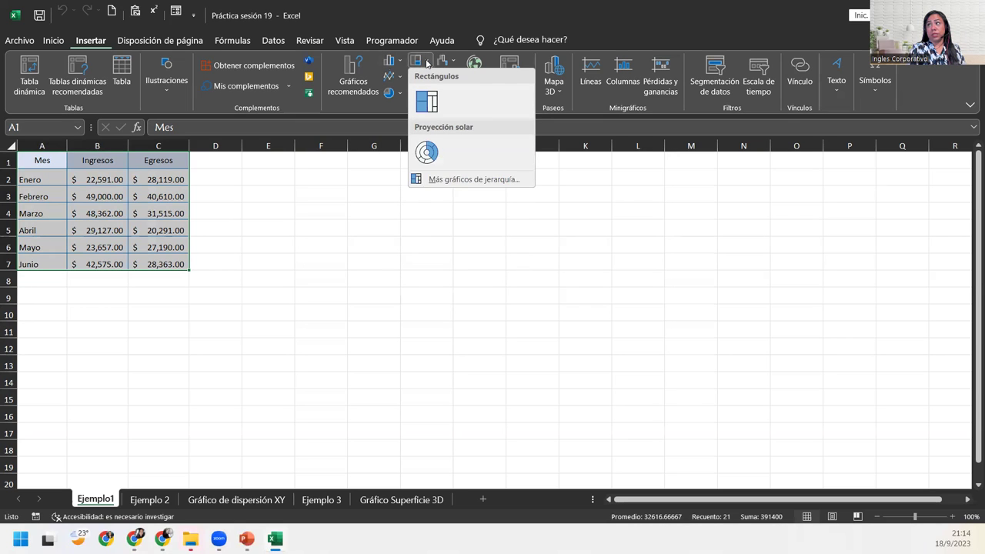
left_click(427, 63)
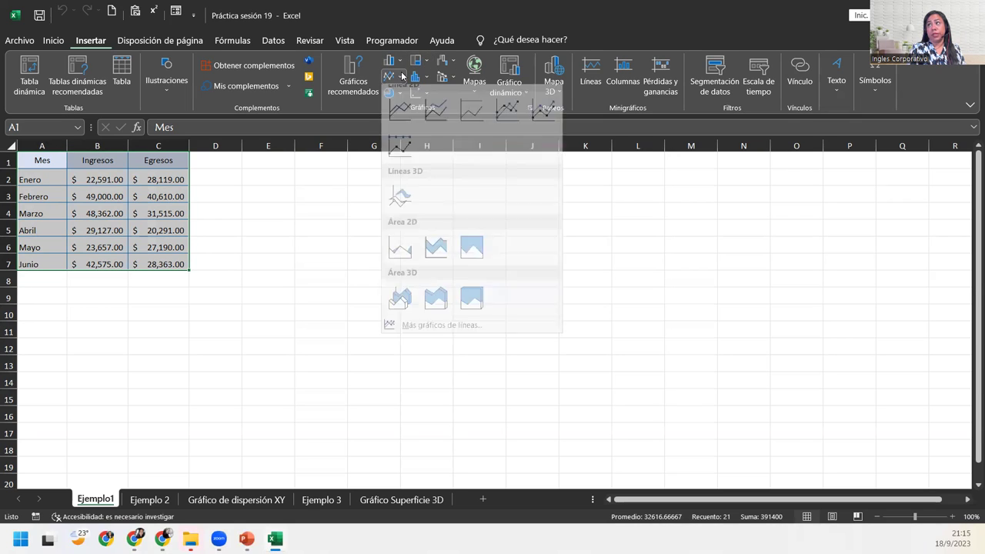
left_click(402, 75)
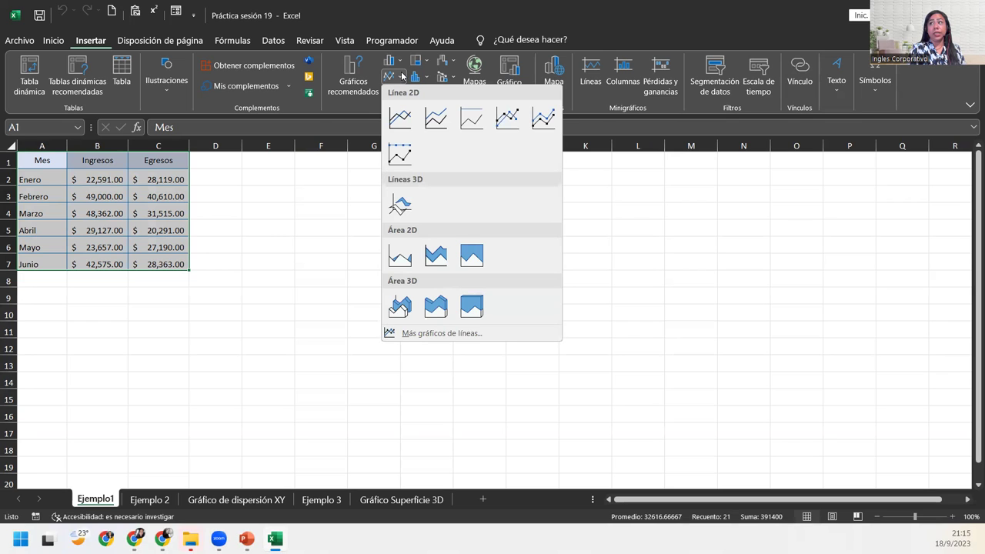
left_click(402, 75)
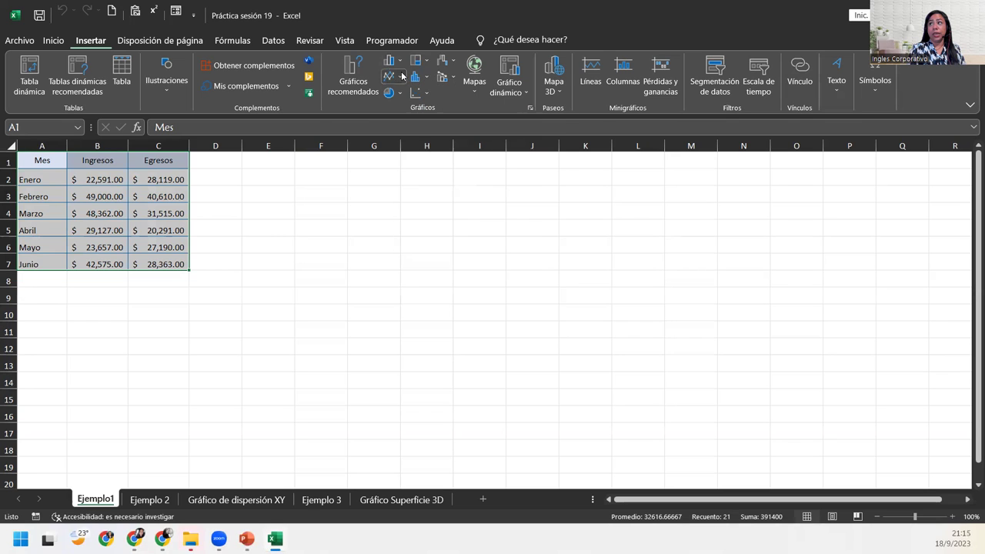
left_click(400, 93)
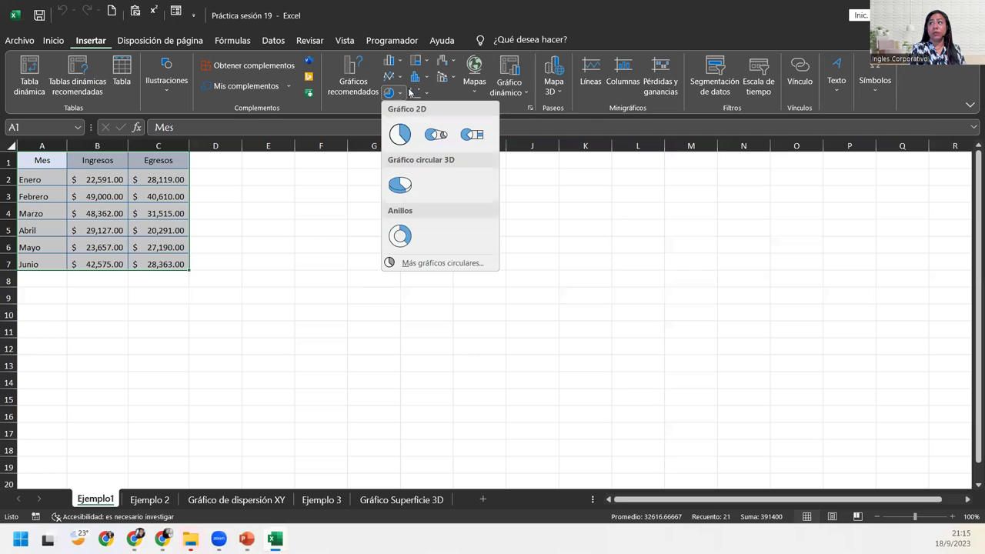
left_click(422, 78)
left_click(424, 77)
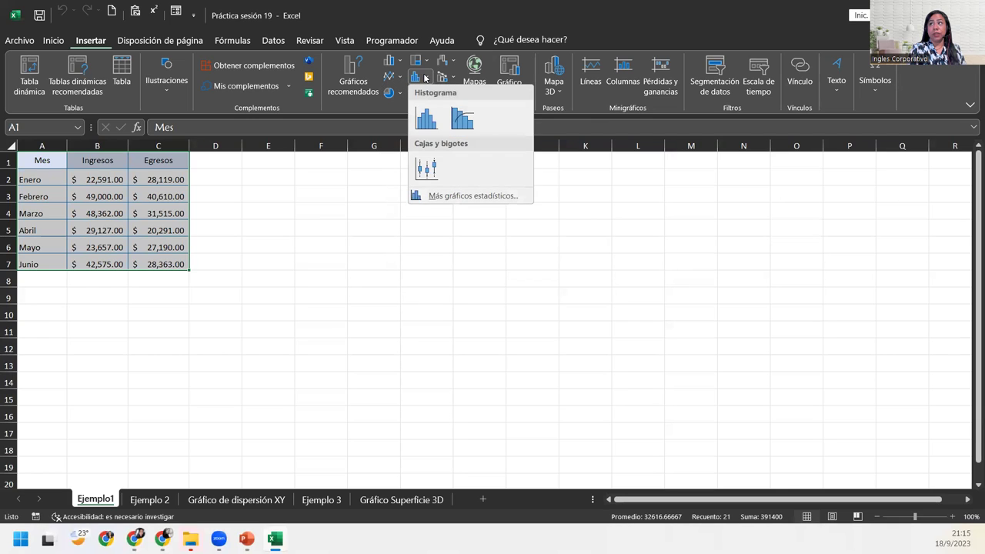
left_click(424, 78)
left_click(420, 92)
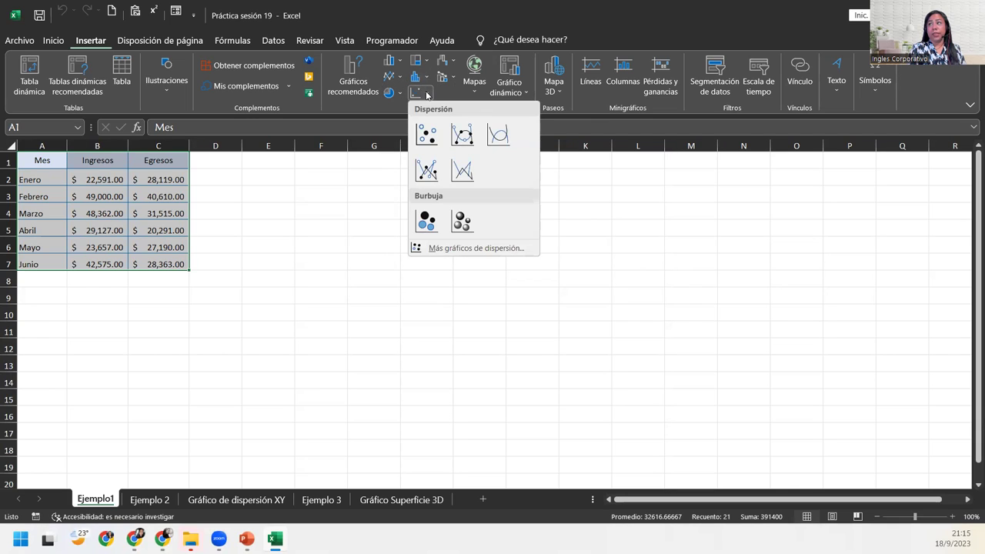
left_click(448, 79)
left_click(448, 78)
Step: Preview a combo column-and-line chart, then show the waterfall, stock and radar gallery
left_click(454, 63)
left_click(454, 64)
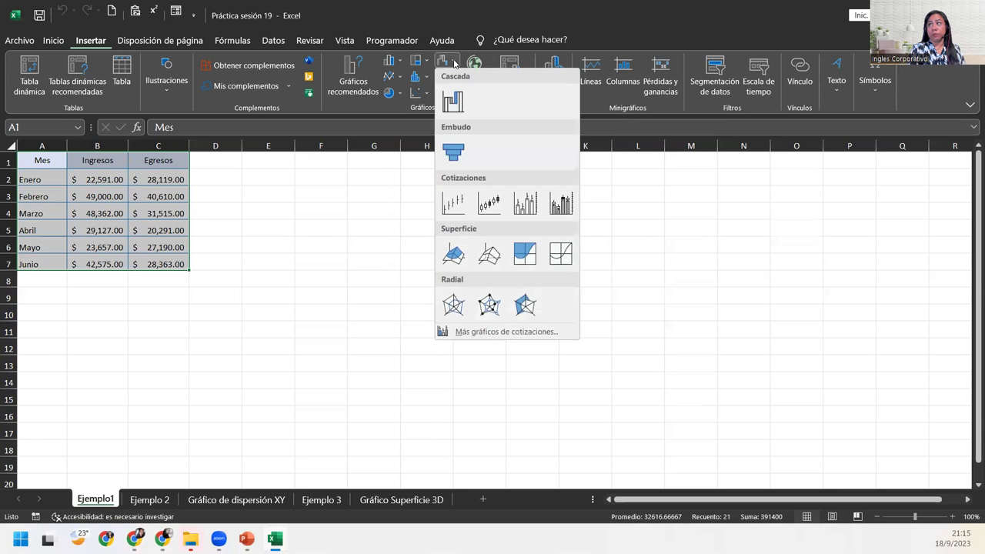
left_click(454, 63)
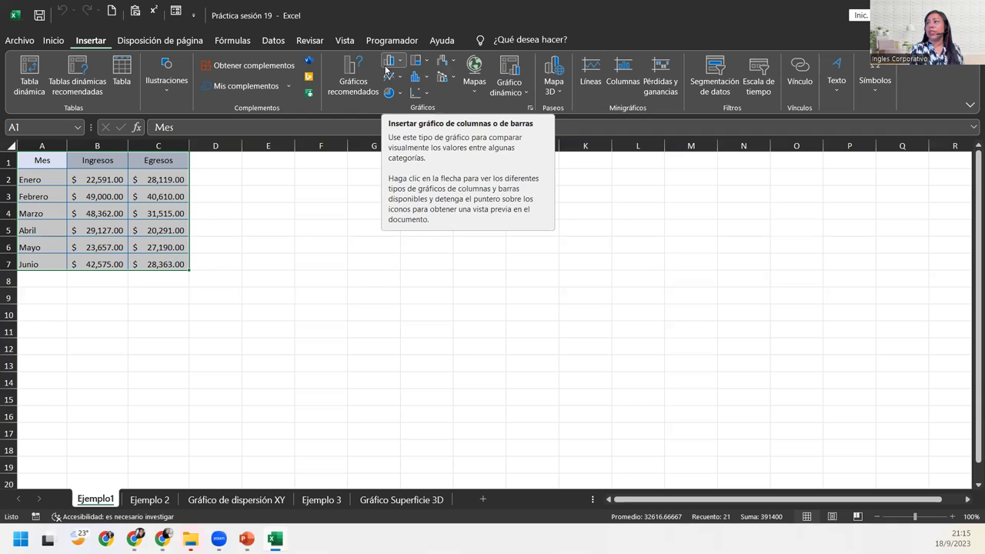
left_click(450, 77)
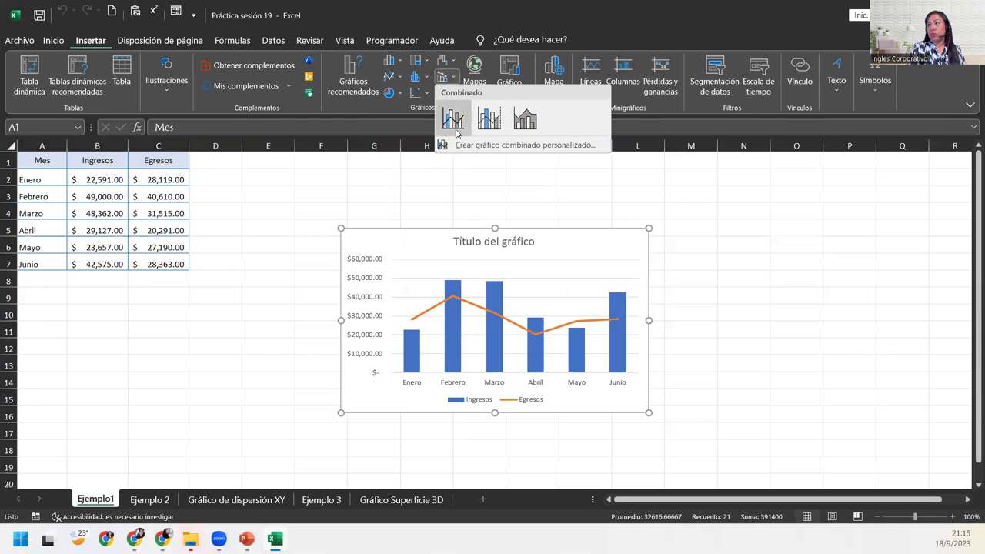
left_click(457, 60)
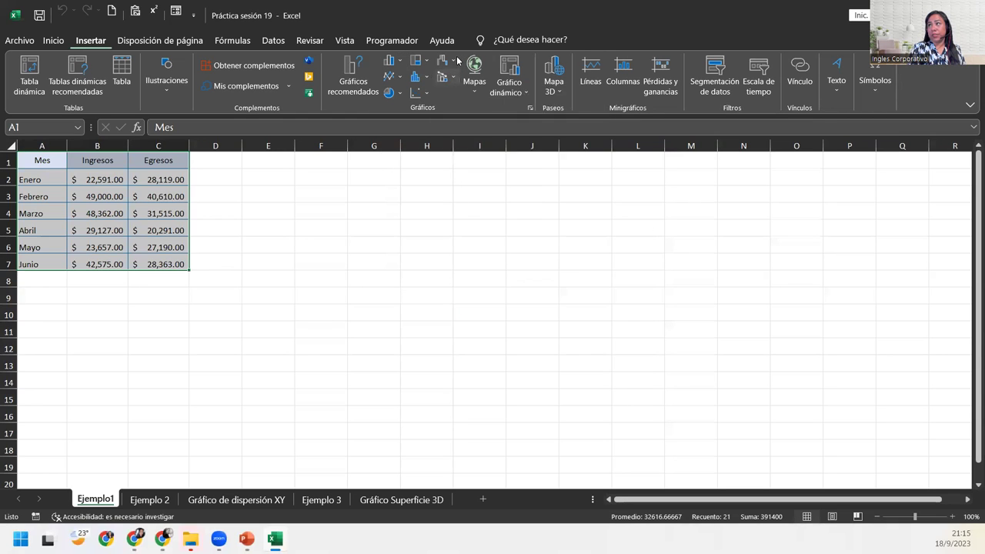
left_click(457, 60)
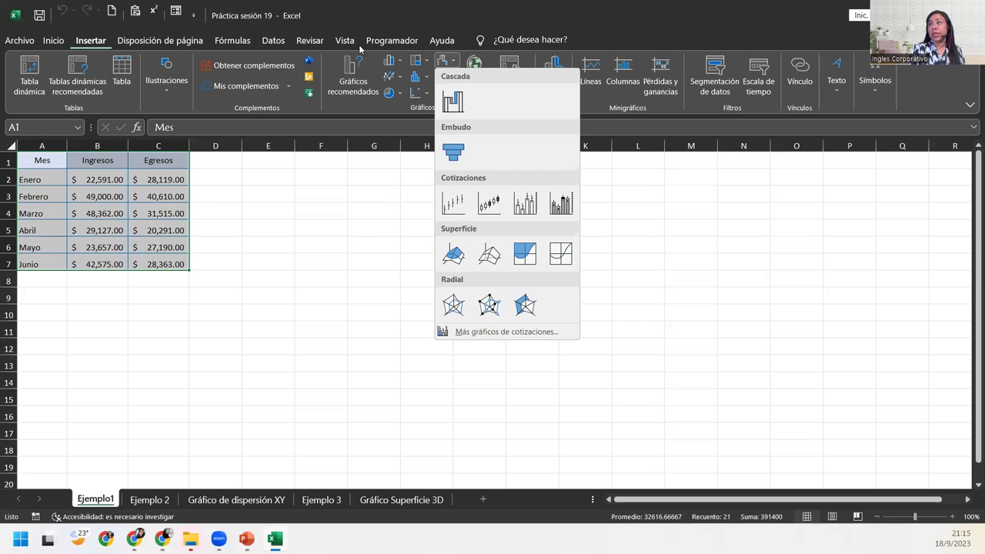
Step: Insert a clustered column chart, move it beside the table near D1 and enlarge it
left_click(399, 63)
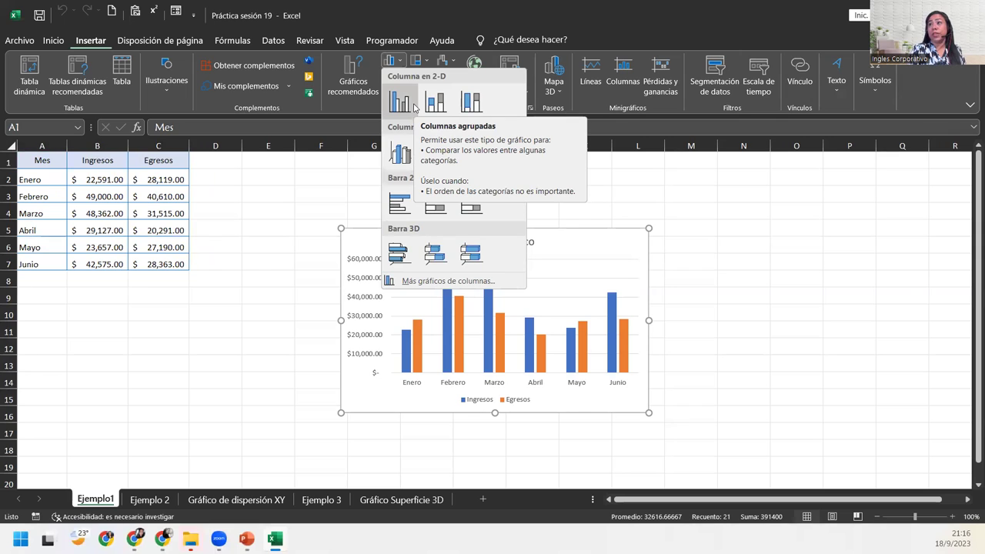
left_click(414, 106)
left_click_drag(371, 234, 228, 156)
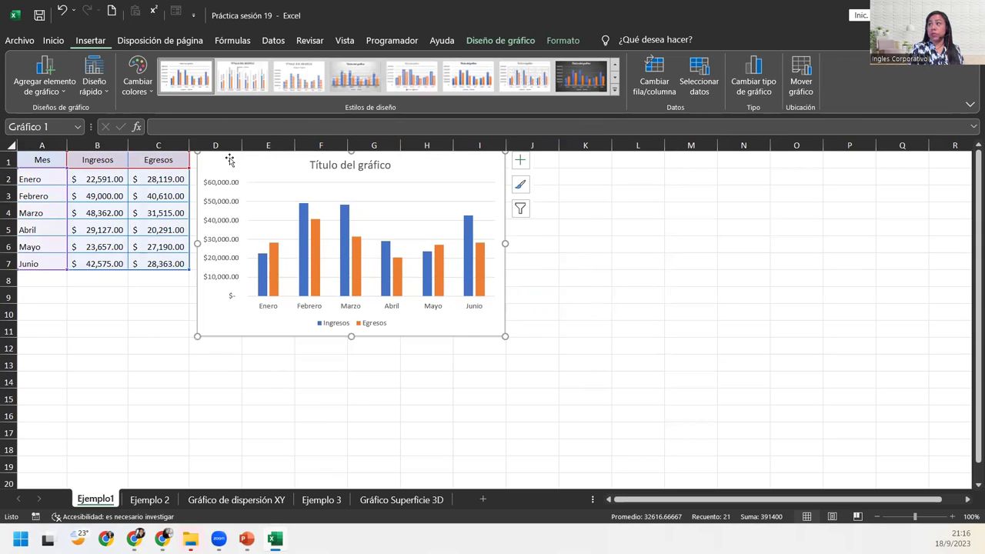
mouse_move(505, 336)
left_mouse_down()
mouse_move(575, 393)
mouse_move(613, 390)
left_mouse_up()
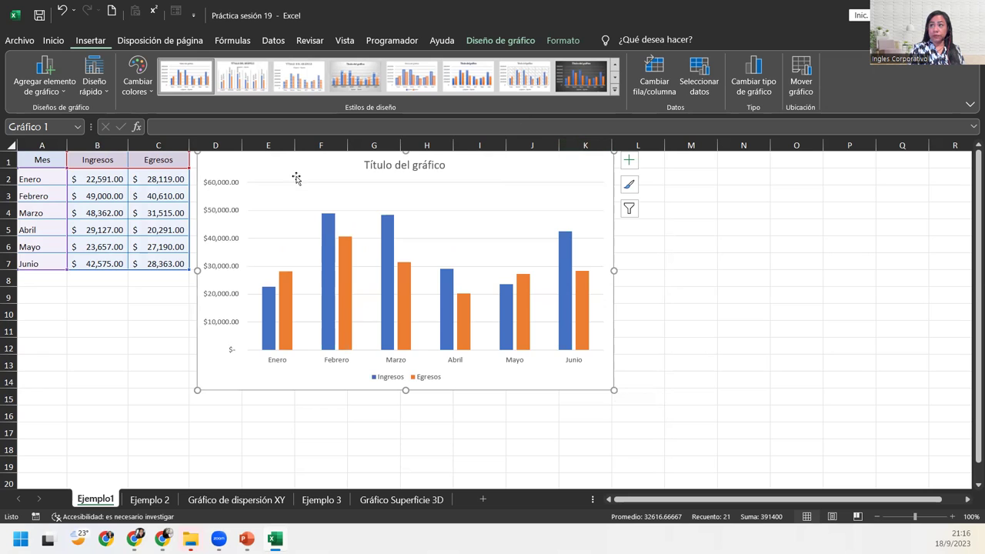
Step: Select the Egresos and Ingresos series alternately to point out each chart series
left_click(281, 341)
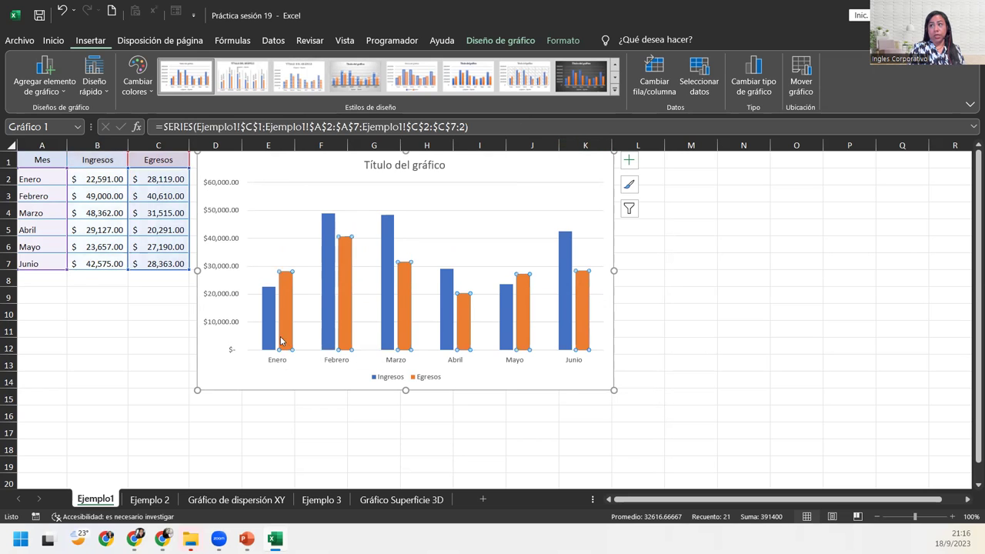
left_click(270, 341)
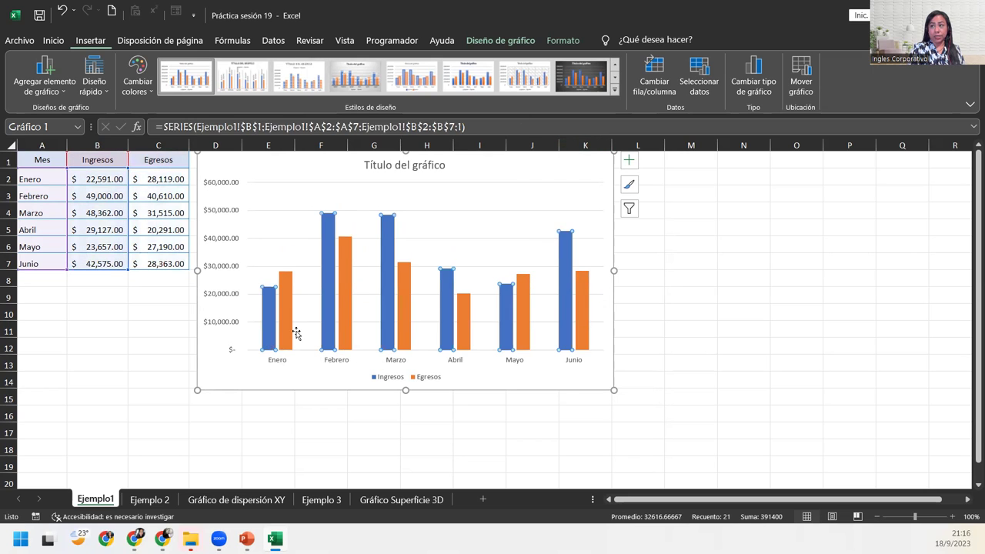
left_click(284, 337)
left_click(331, 316)
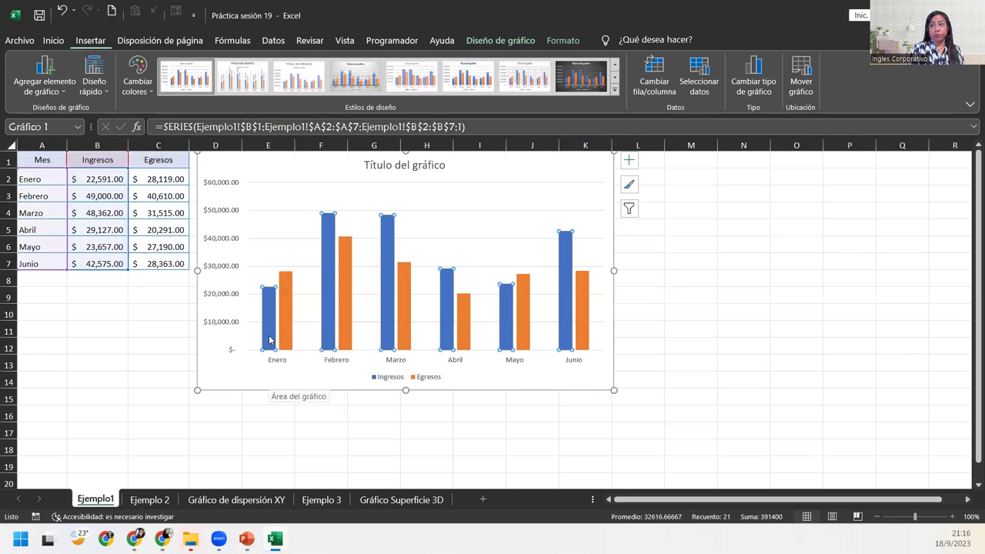
left_click(282, 305)
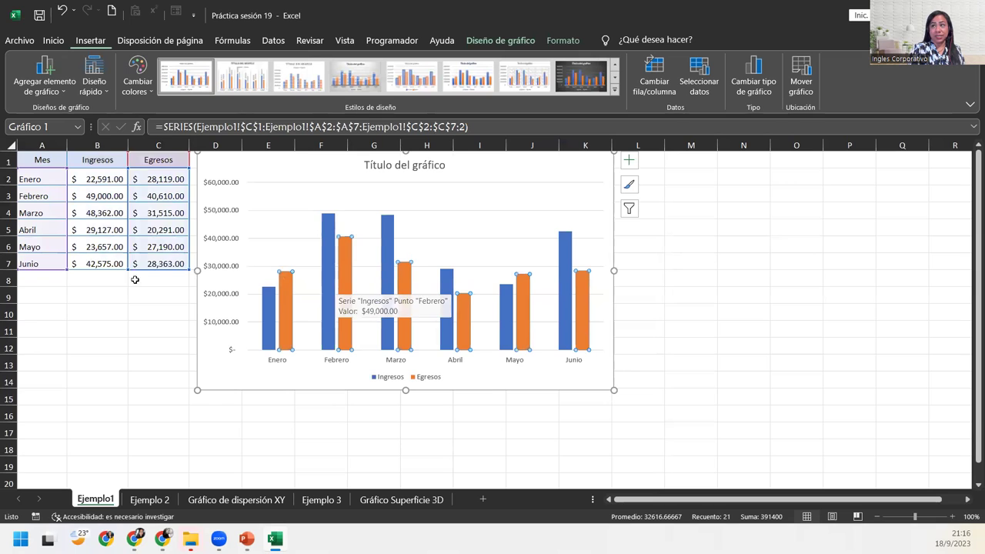
left_click(267, 333)
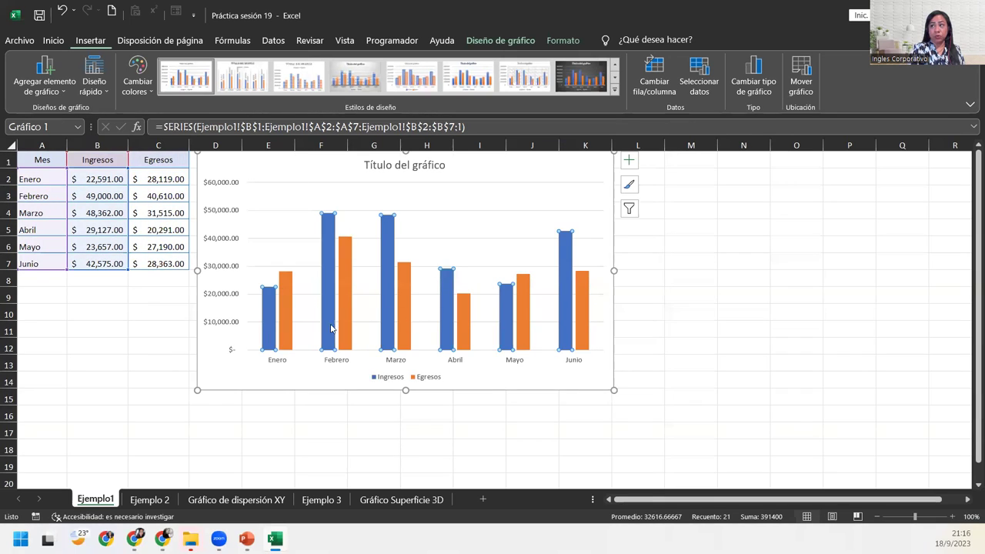
left_click(342, 309)
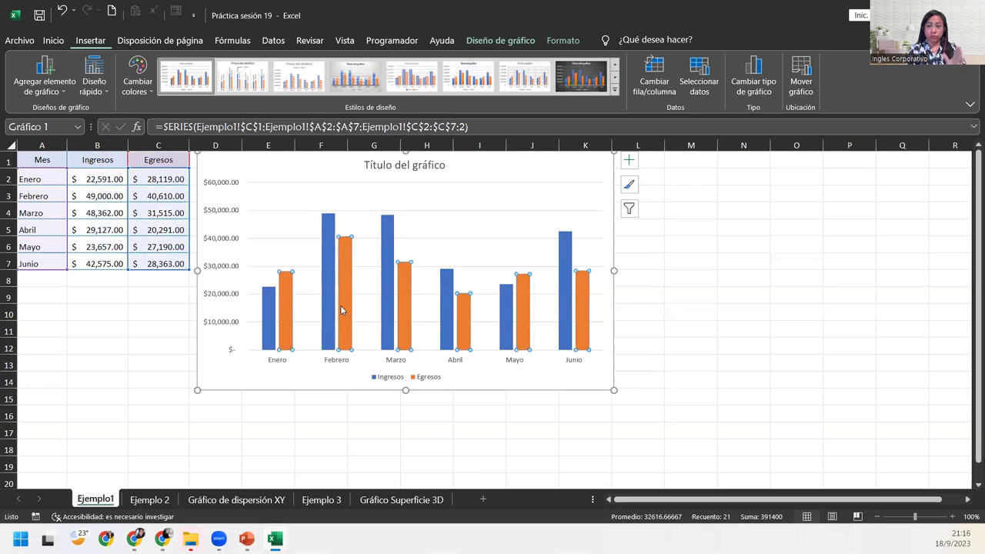
left_click(389, 312)
Step: Select the month axis and both series, then point to the Ingresos and Egresos headers in B1 and C1
left_click(281, 364)
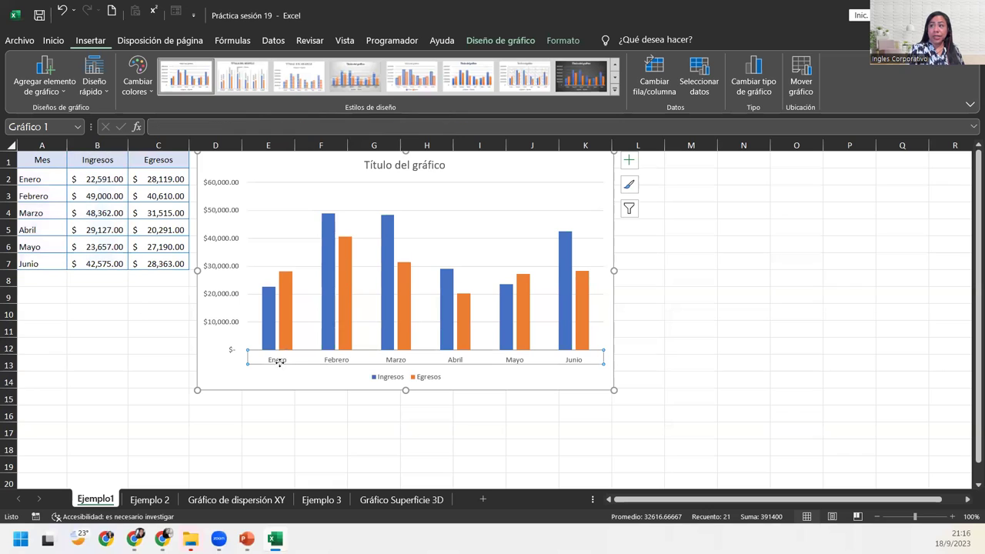
left_click(328, 324)
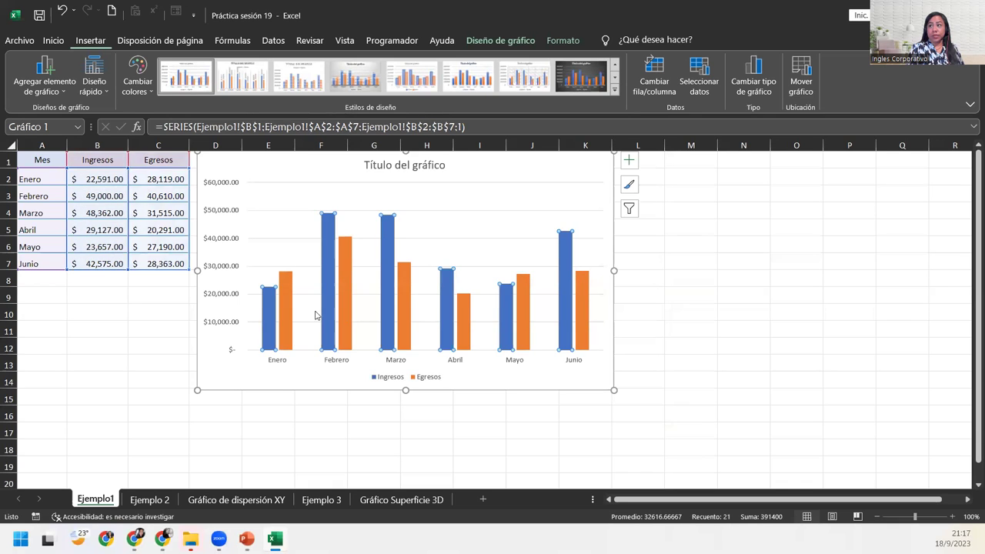
left_click(281, 326)
left_click(269, 334)
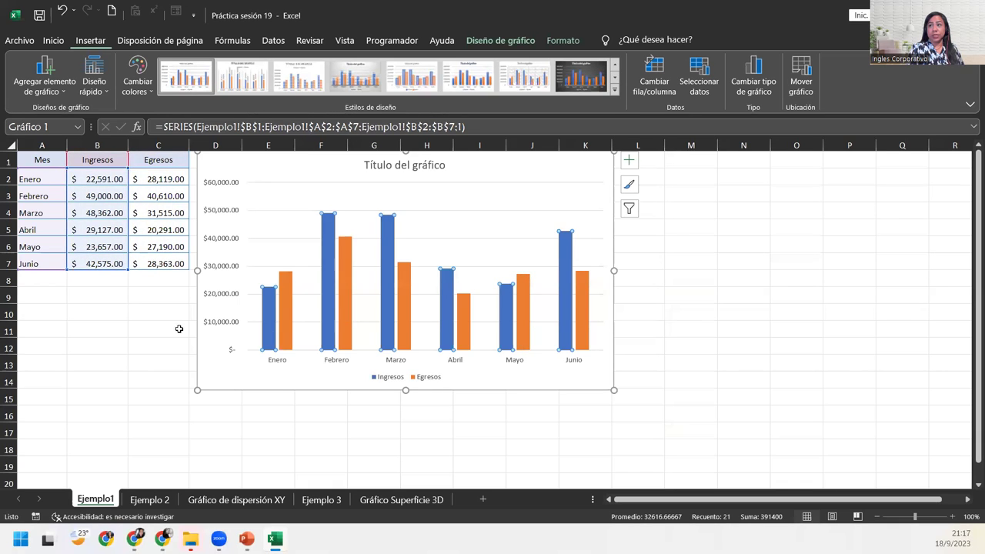
left_click(109, 158)
left_click(149, 159)
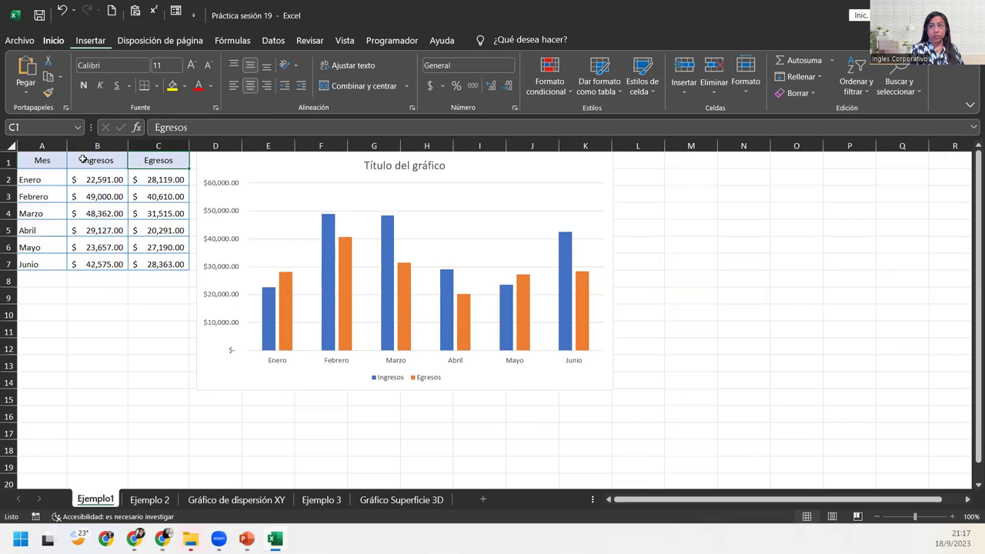
left_click(267, 360)
left_click(267, 360)
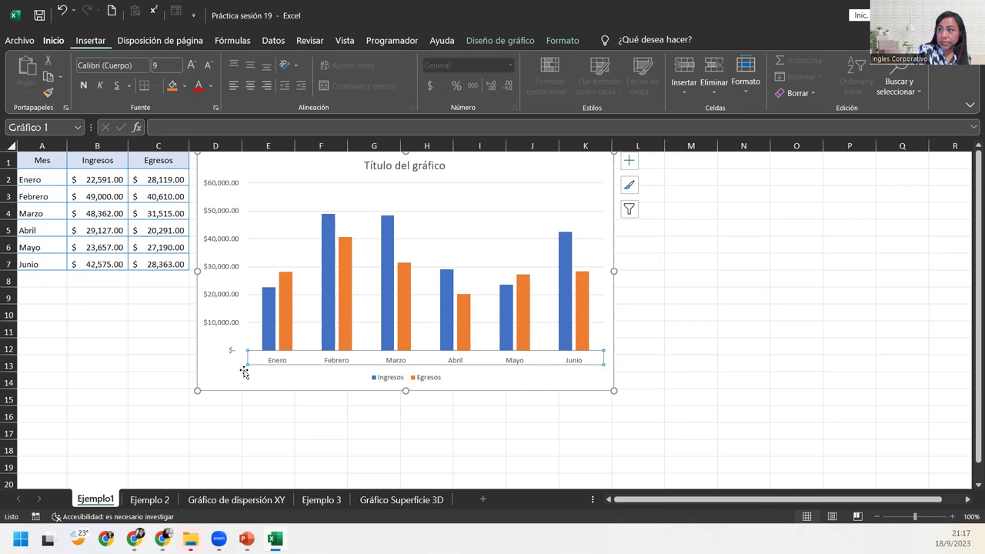
left_click(233, 337)
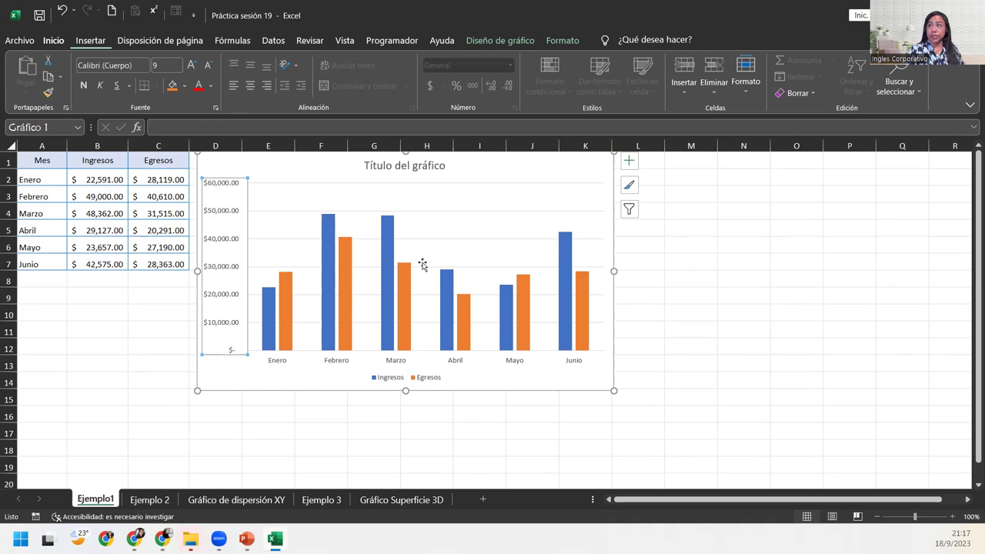
left_click(534, 383)
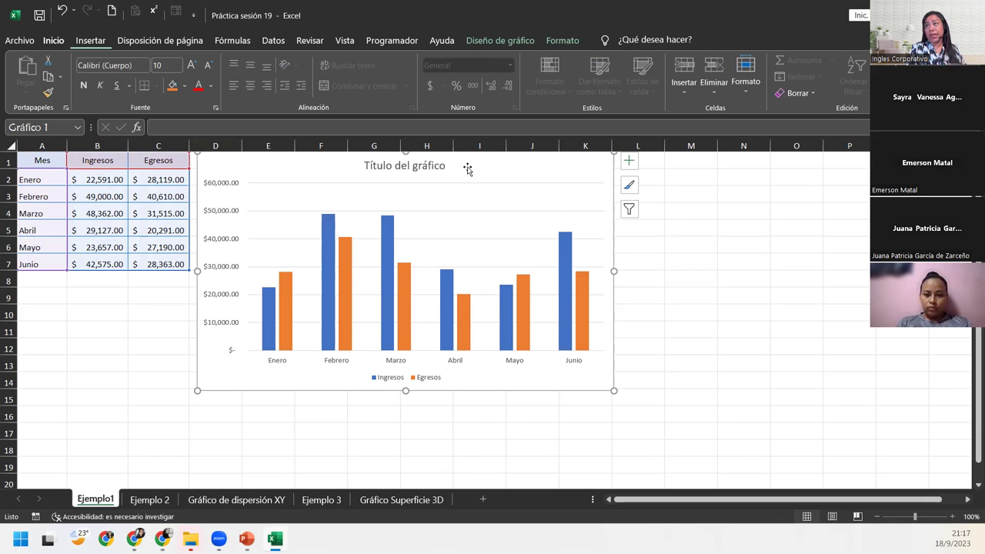
left_click(432, 164)
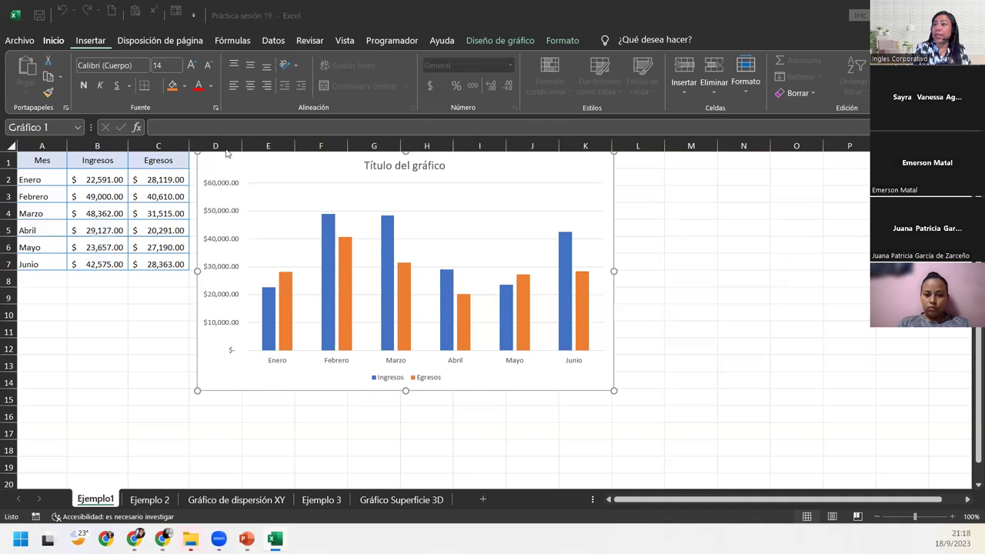
left_click(223, 185)
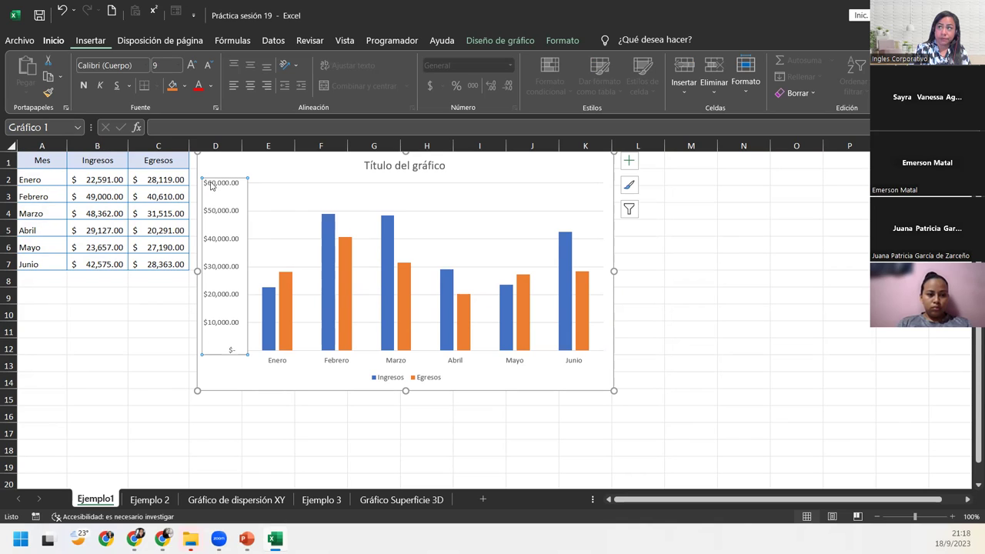
left_click(286, 362)
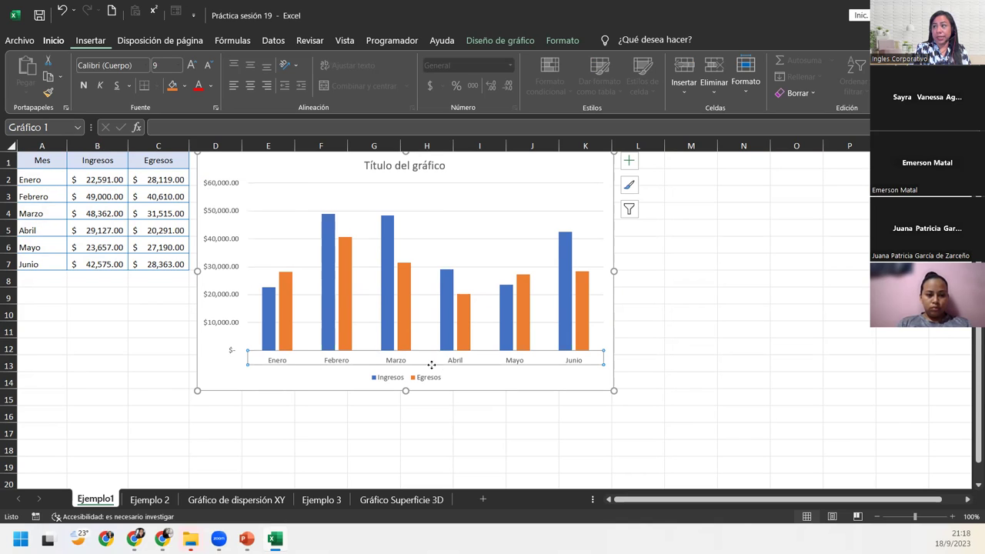
left_click(330, 323)
left_click(403, 281)
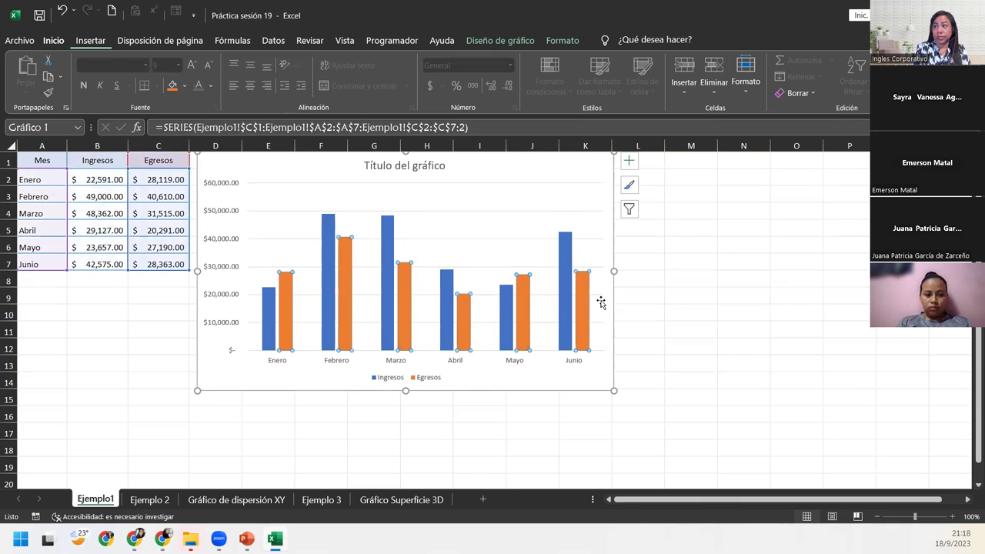
left_click(426, 378)
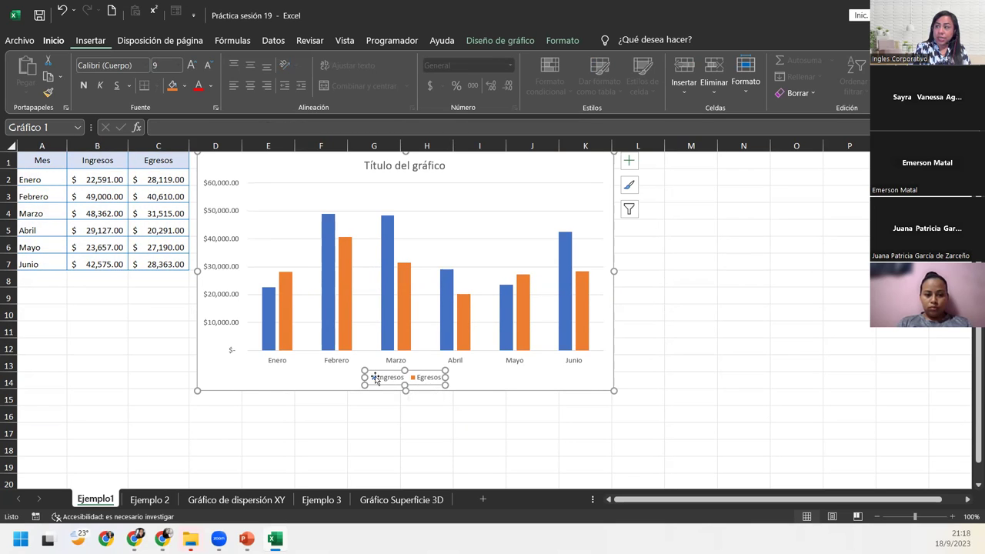
mouse_move(333, 305)
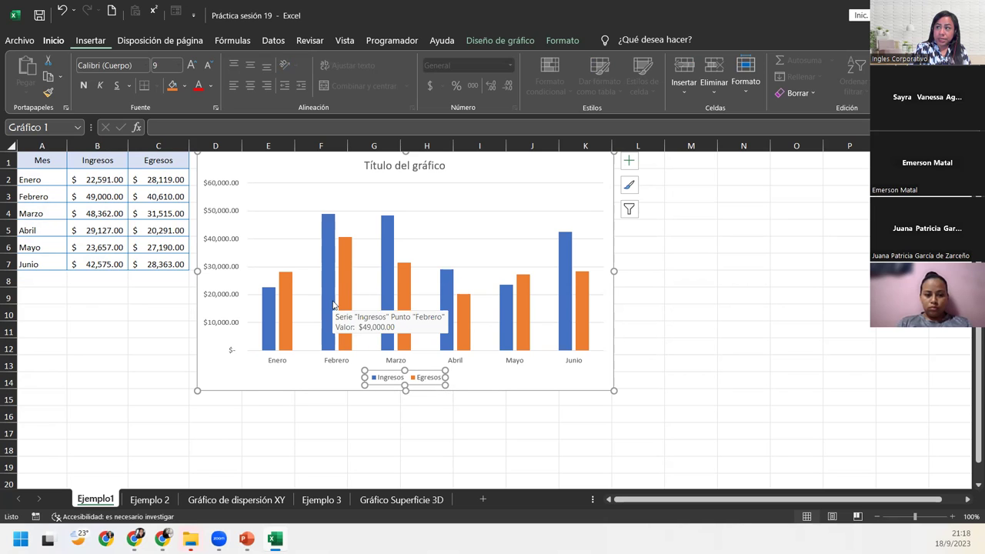
left_click(324, 331)
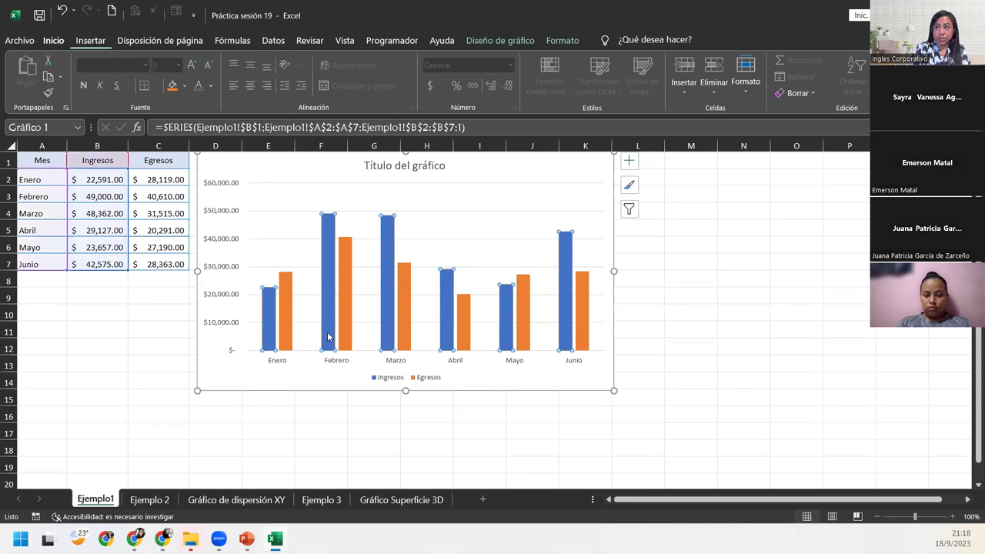
left_click(404, 341)
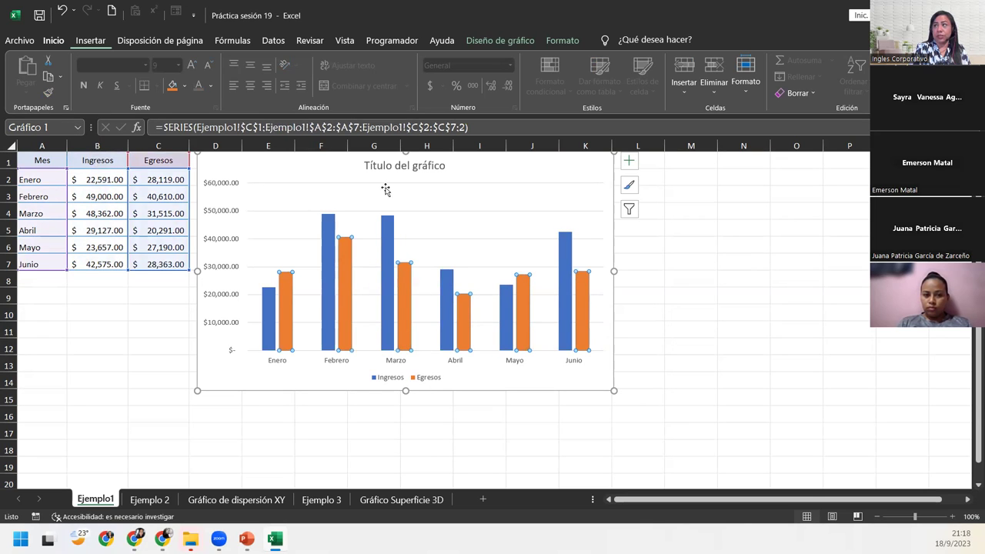
Step: Replace the column chart's placeholder title with 'Ingresos y Egresos del primer semestre', fixing a typo
left_click(399, 167)
triple_click(406, 166)
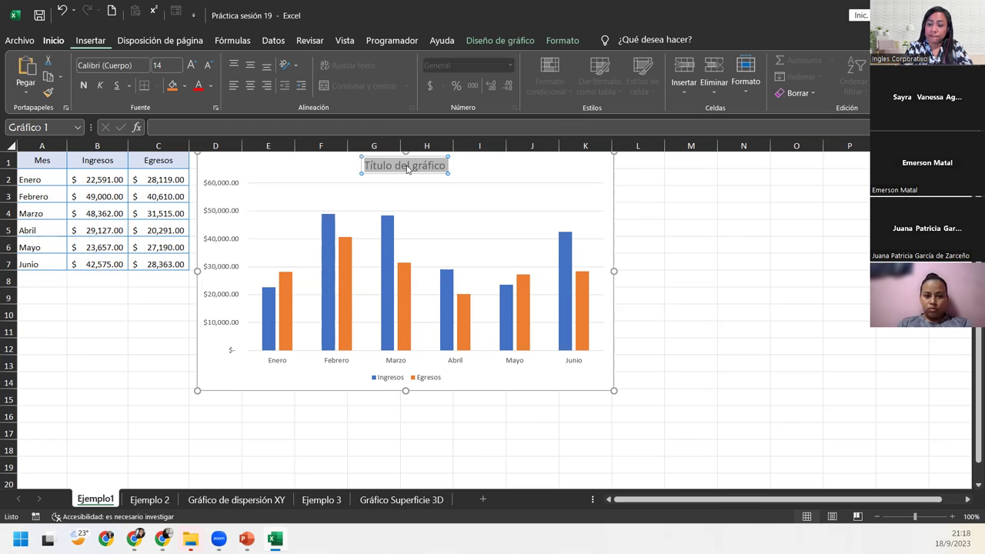
type("Ingresos")
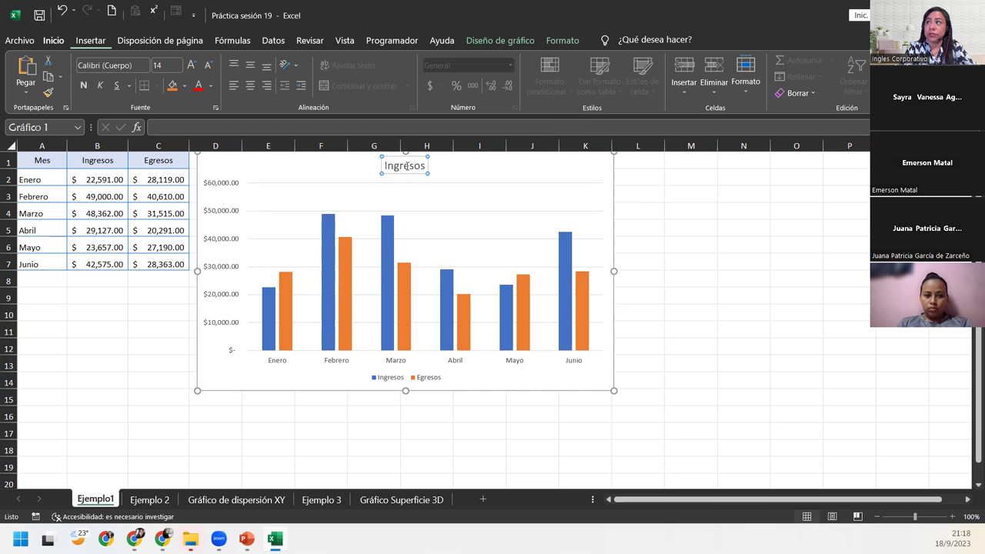
type(" y Egtre")
key("BackSpace")
key("BackSpace")
key("BackSpace")
type("resos del primer semestre")
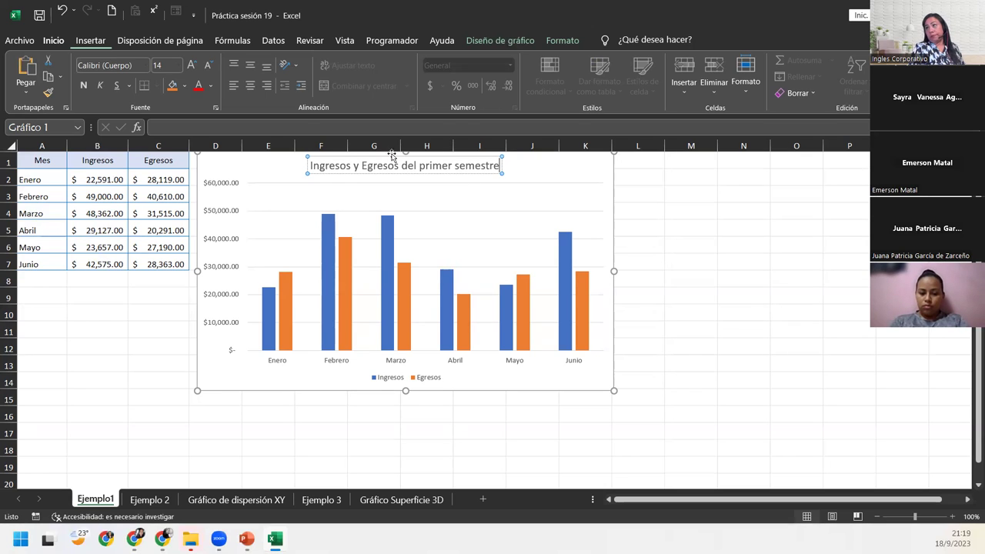
left_click(241, 389)
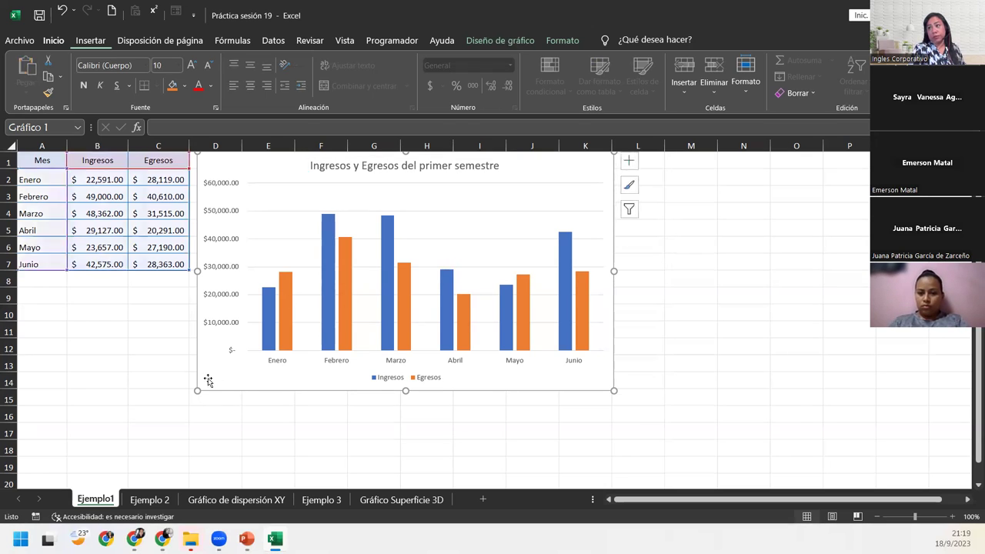
left_click(137, 411)
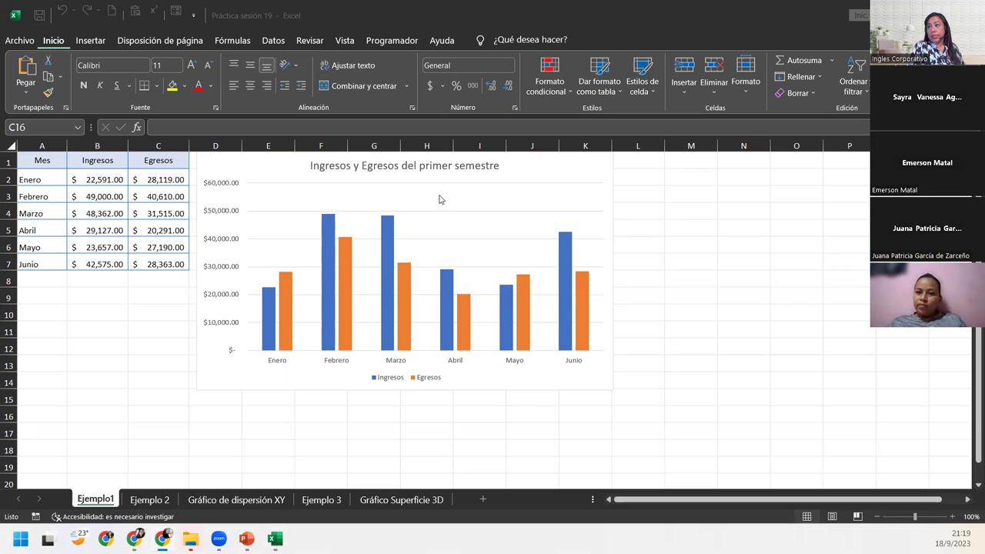
left_click(551, 169)
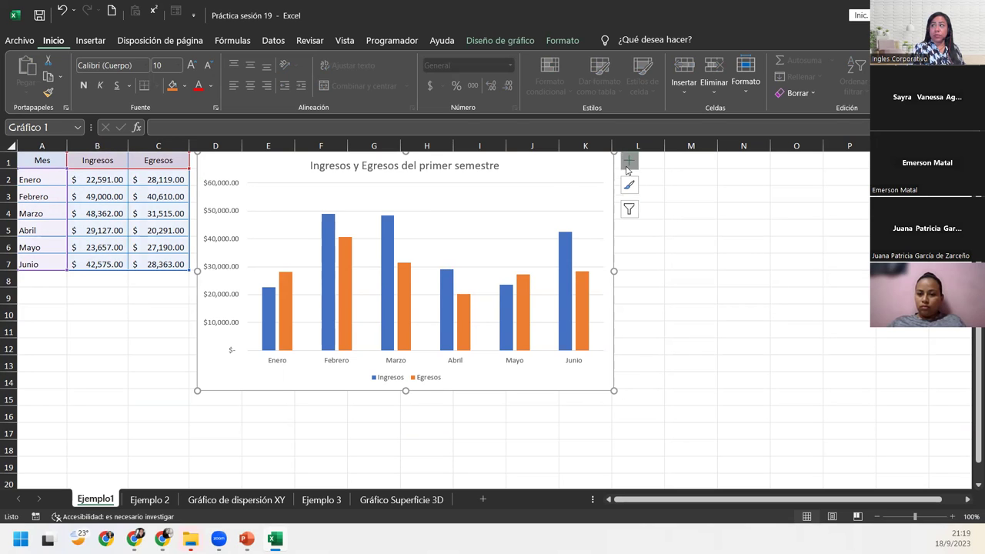
Step: Untick the Egresos series in the chart filters and apply, hiding the Egresos bars
left_click(629, 209)
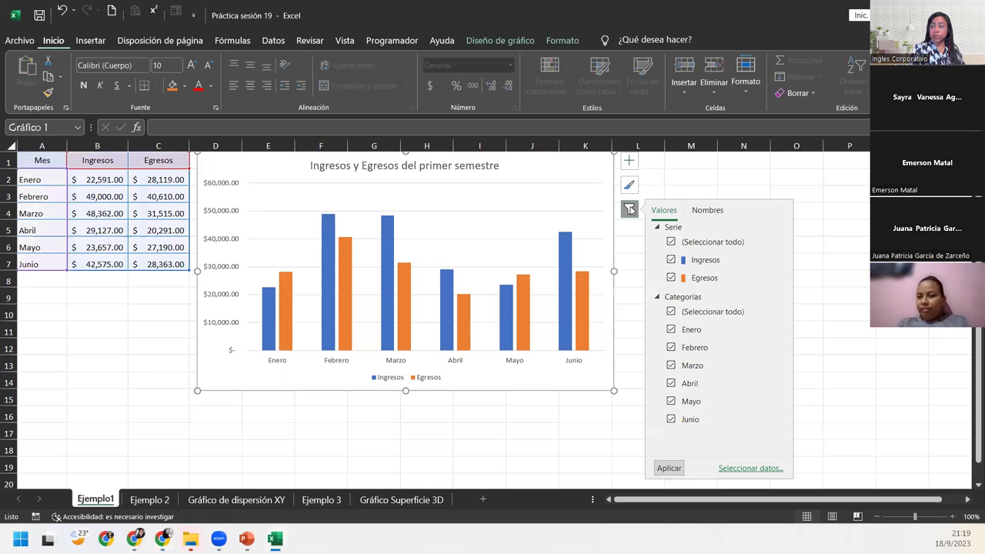
left_click(670, 279)
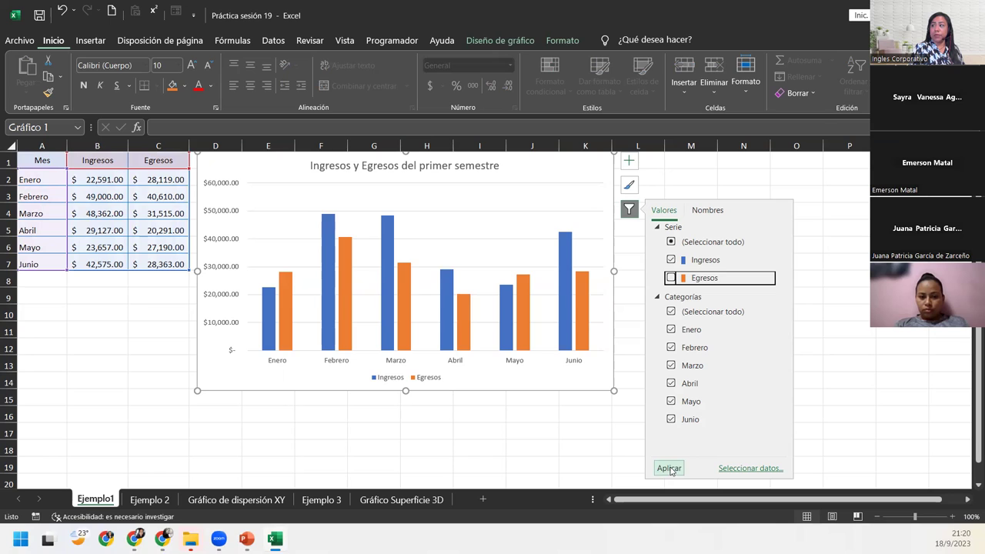
left_click(668, 468)
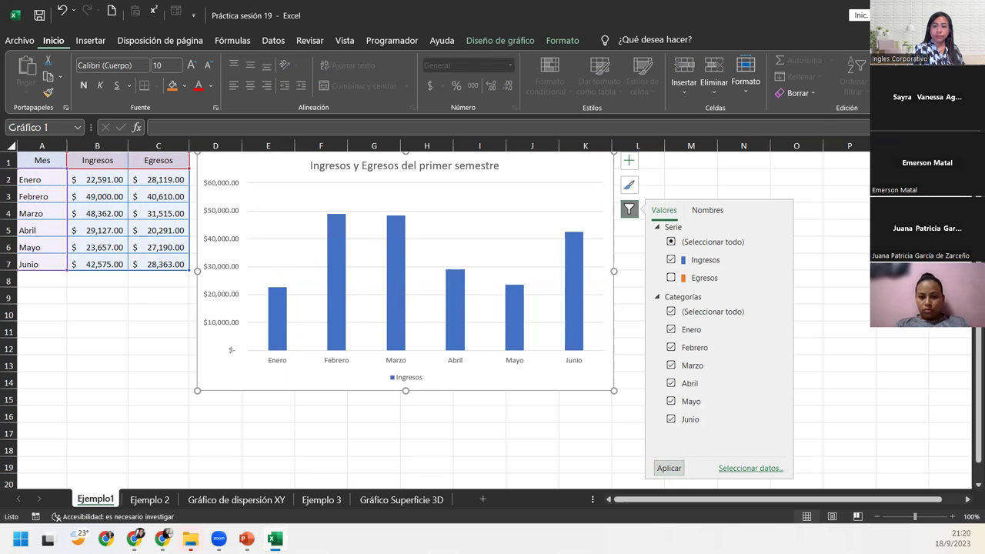
key("Escape")
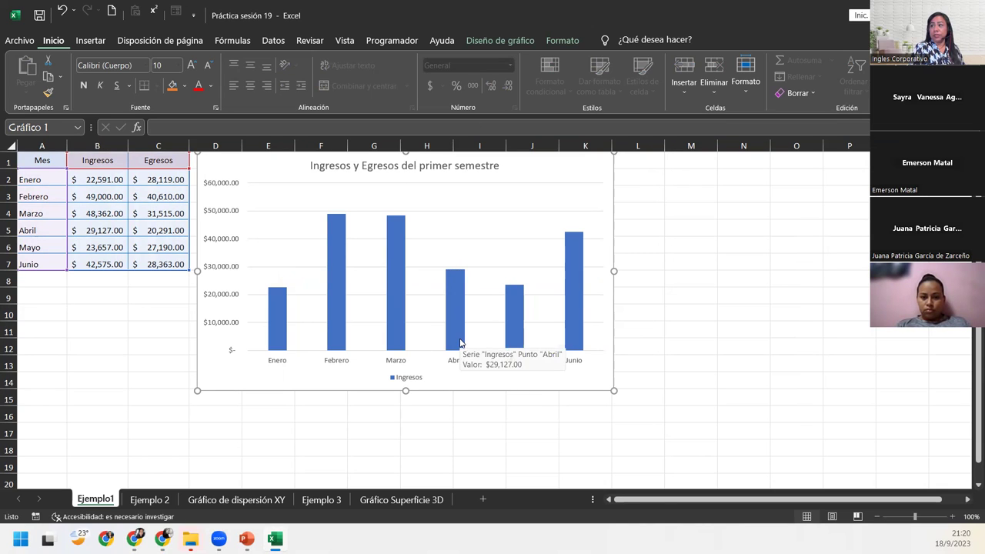
Step: Refilter the chart so only Egresos is plotted, with Ingresos unticked and hidden
left_click(593, 344)
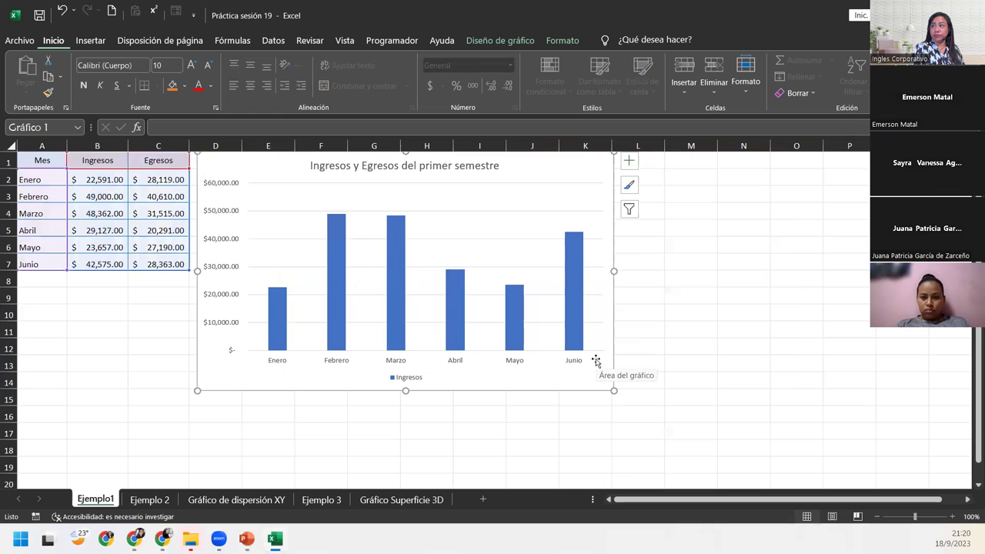
left_click(627, 212)
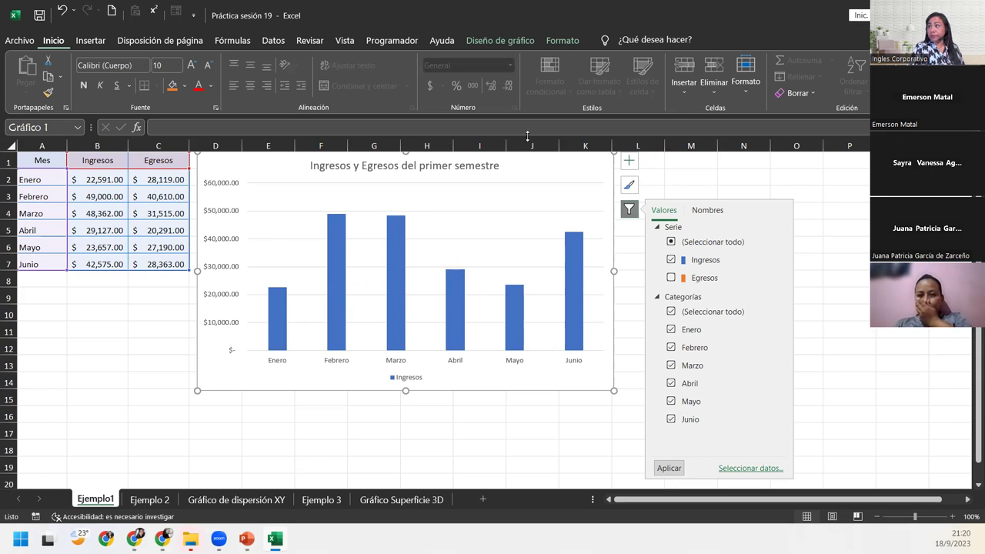
left_click(671, 260)
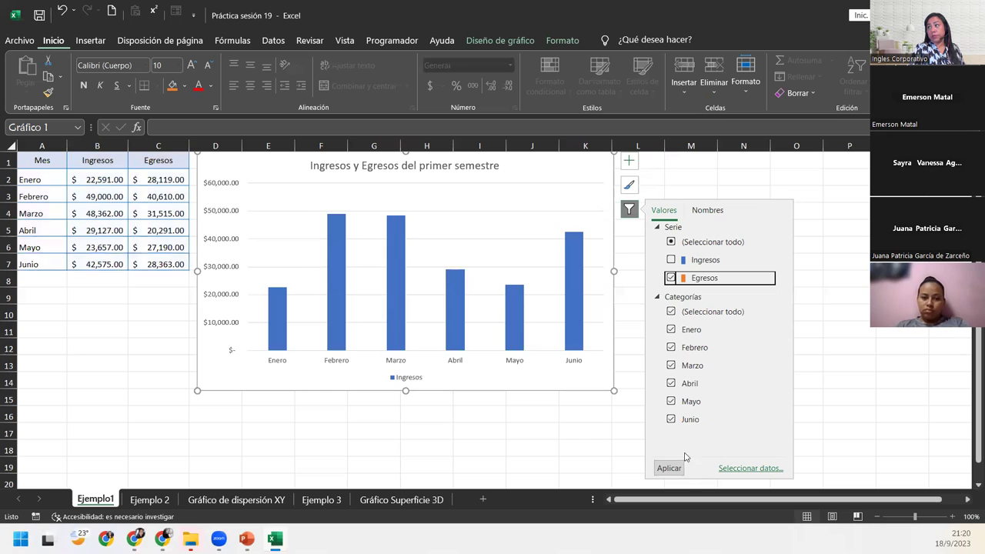
left_click(668, 470)
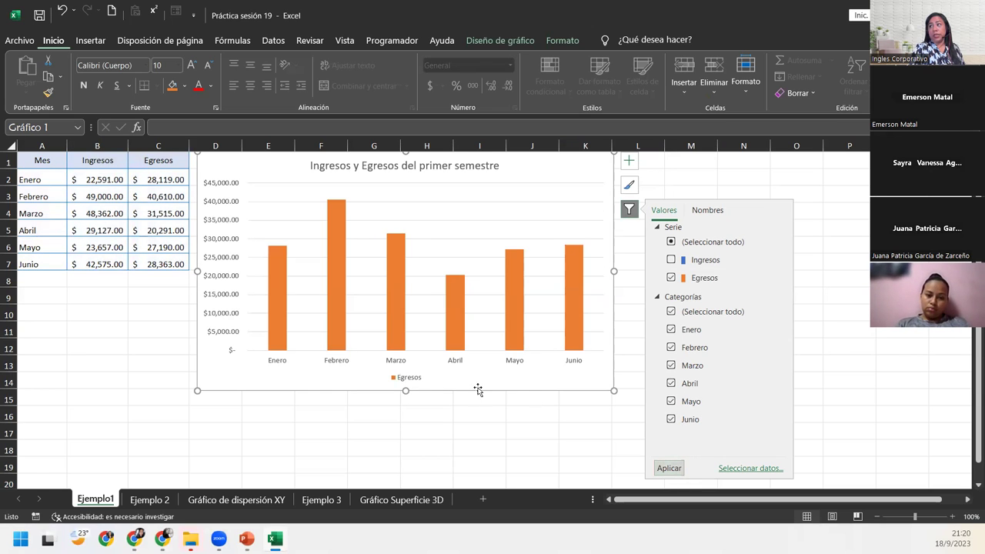
left_click(594, 374)
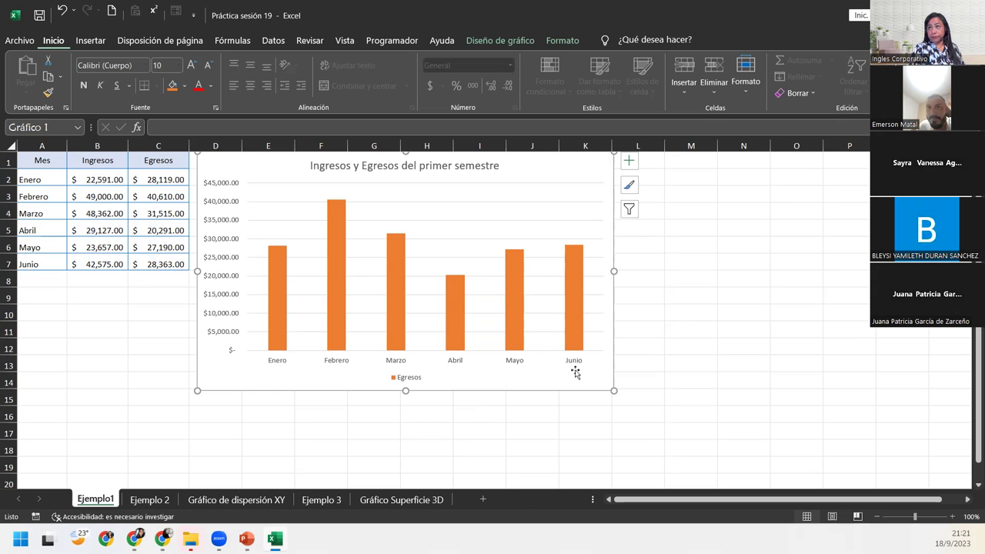
Step: Tick (Seleccionar todo) under Serie in the chart filters and apply, restoring the $60,000 axis
left_click(617, 206)
left_click(559, 194)
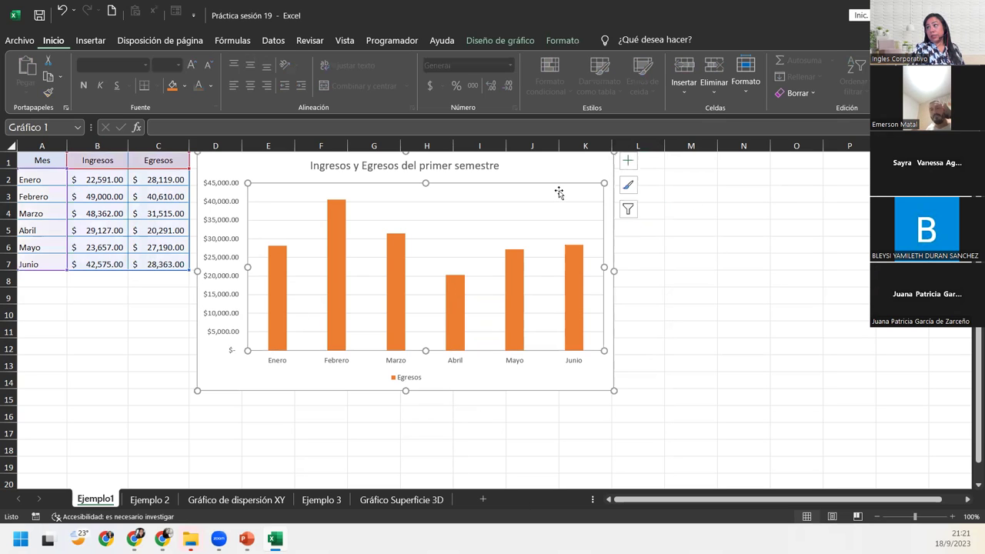
left_click(624, 210)
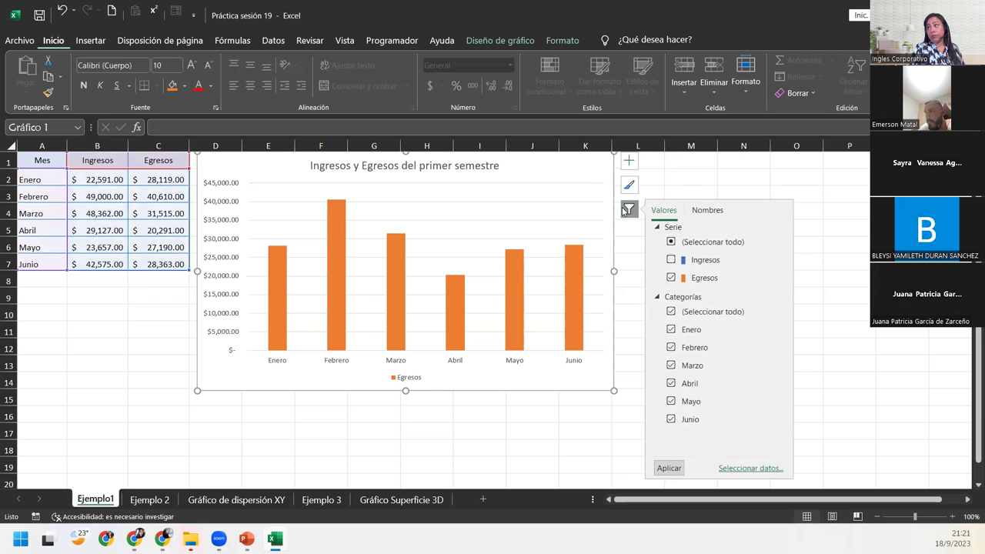
left_click(671, 241)
left_click(671, 241)
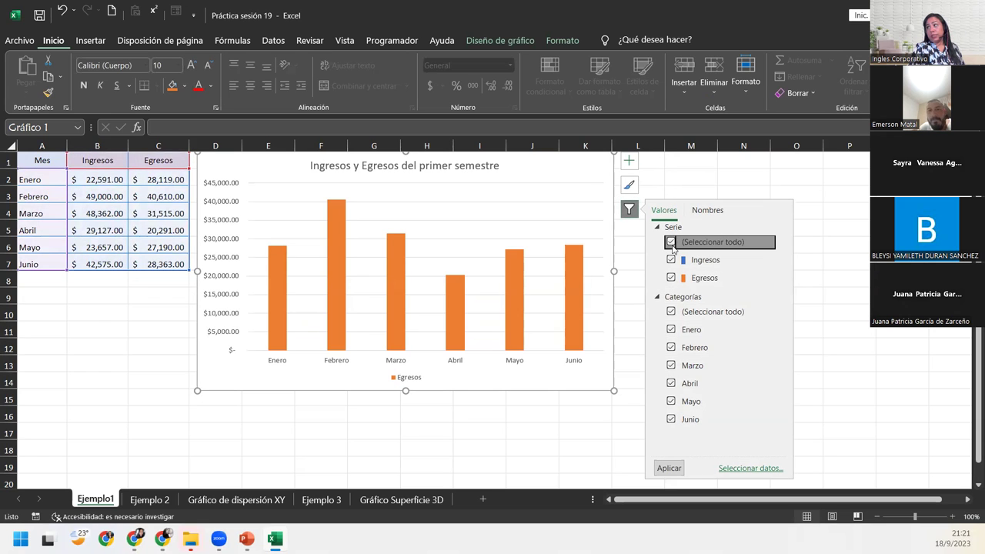
left_click(669, 466)
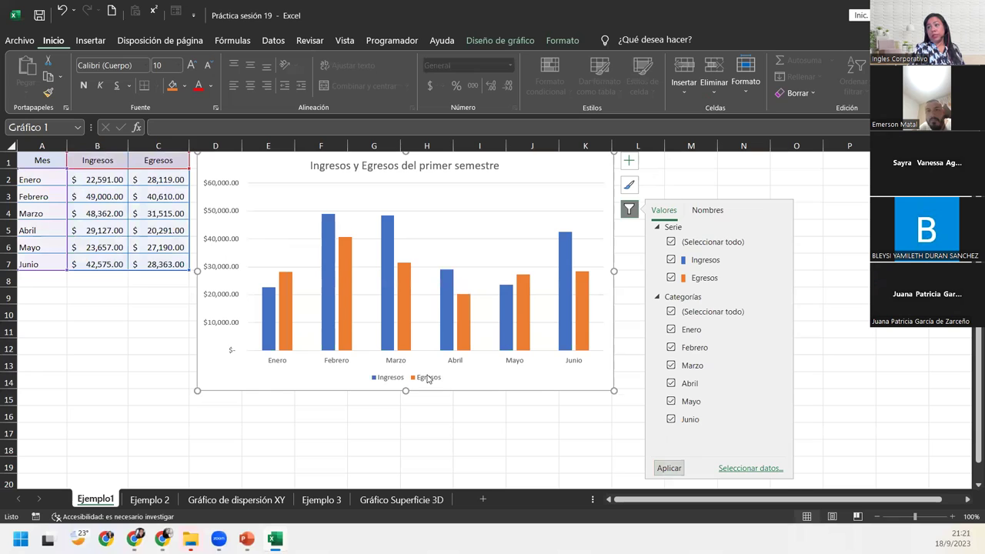
left_click(220, 392)
left_click(160, 394)
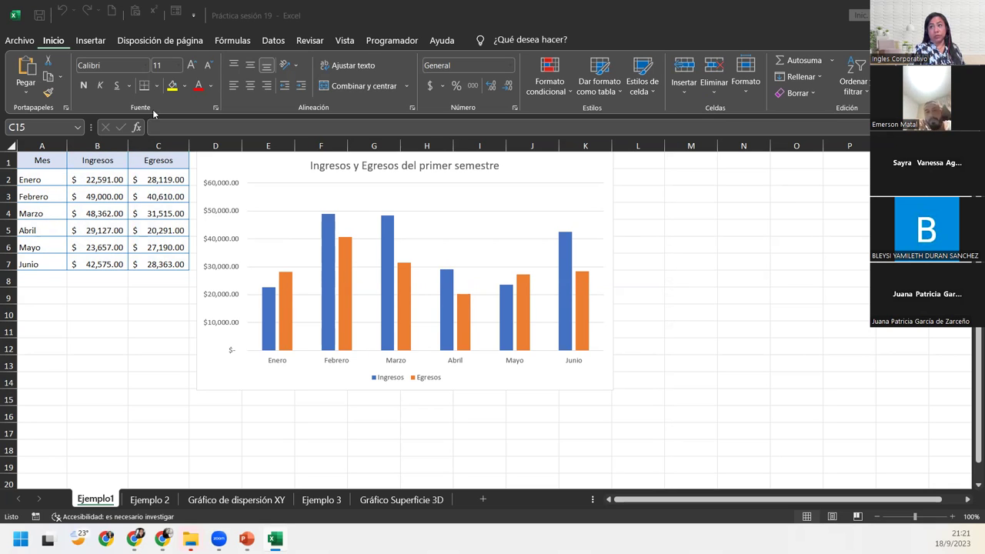
Step: Select cells A1:B7 covering the Mes and Ingresos columns
left_click(44, 158)
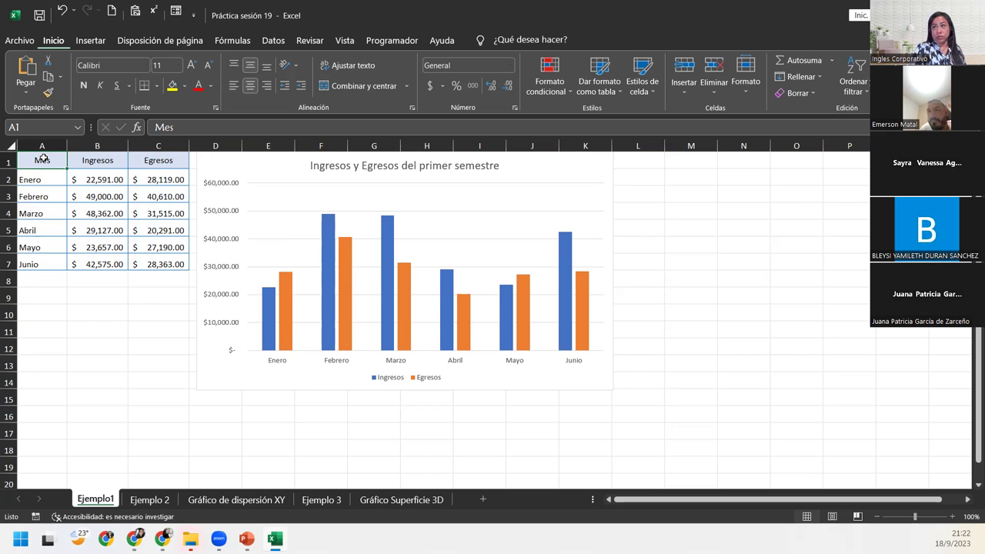
left_click_drag(44, 157, 106, 266)
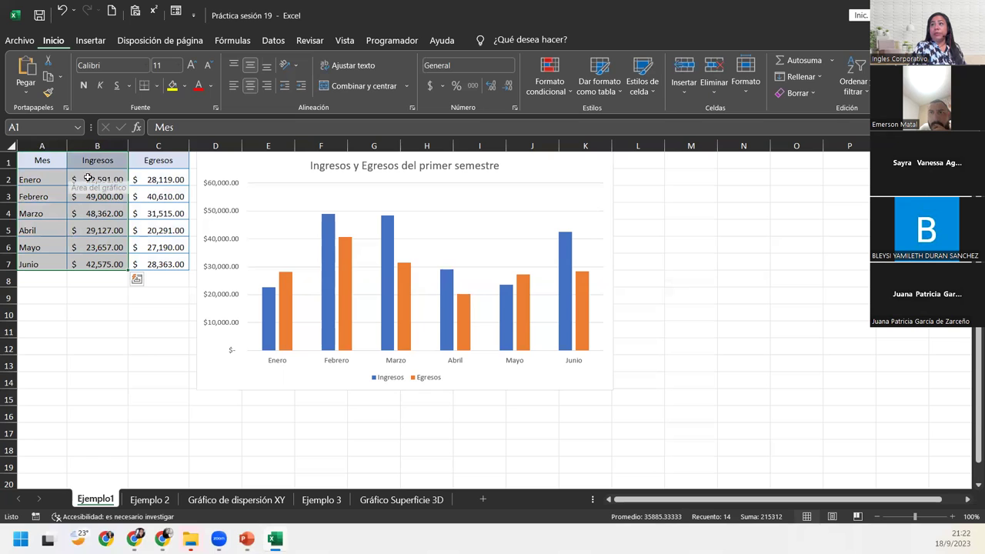
Step: Insert a Línea con marcadores chart of Ingresos and drag it below the column chart
left_click(102, 40)
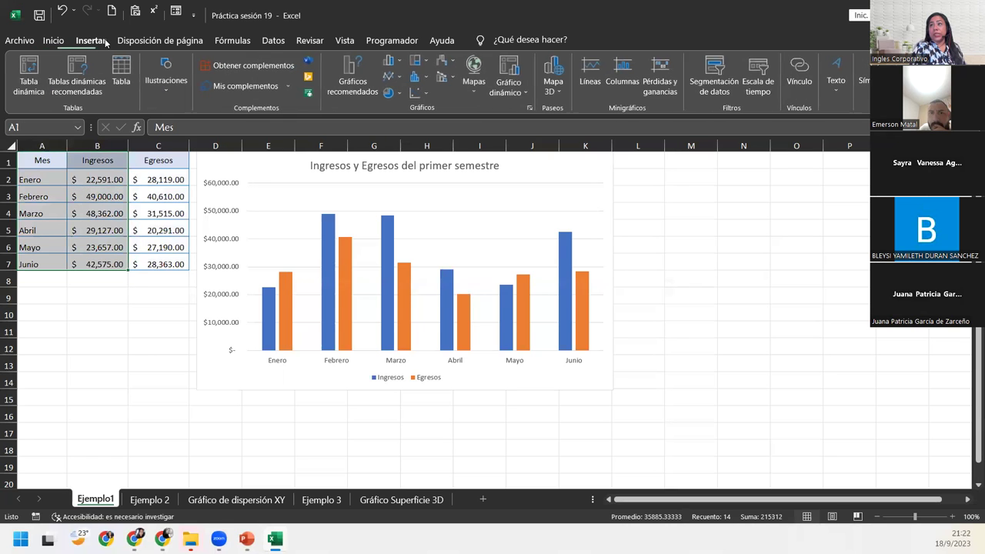
left_click(400, 76)
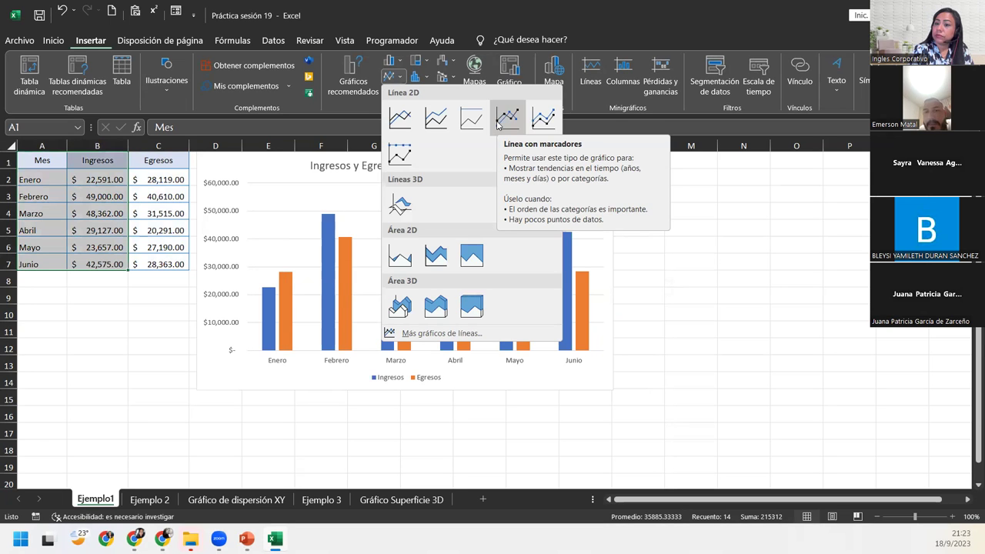
left_click(506, 117)
left_click_drag(408, 256, 270, 408)
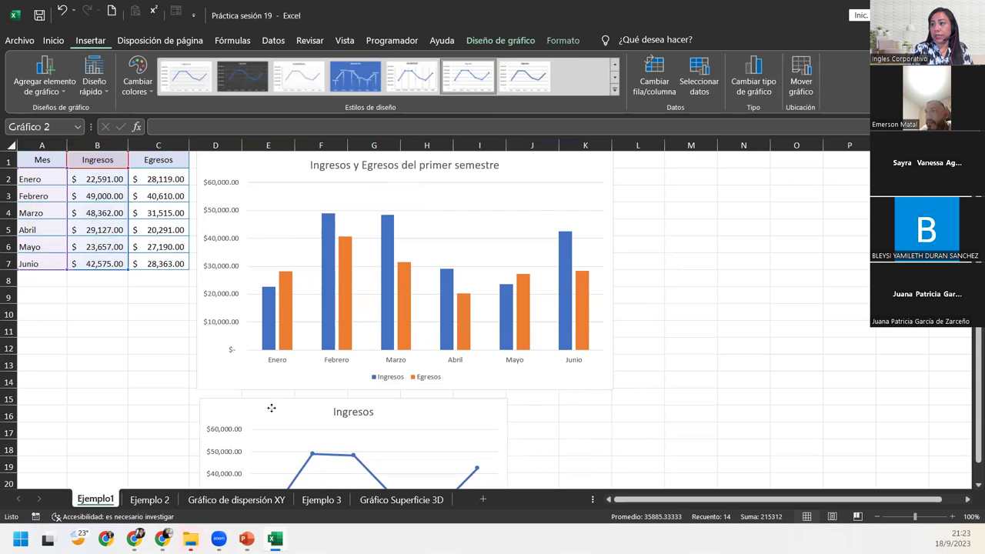
Step: Shrink the column chart and place the Ingresos line chart to its right, widened and resized
mouse_move(271, 408)
left_mouse_down()
mouse_move(679, 230)
mouse_move(688, 159)
left_mouse_up()
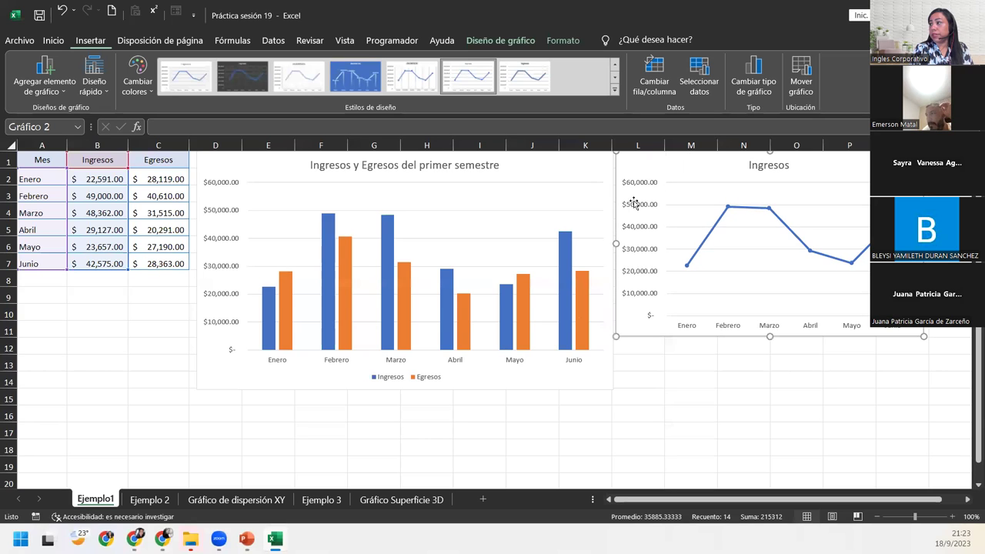
left_click(585, 385)
left_click_drag(613, 390, 538, 338)
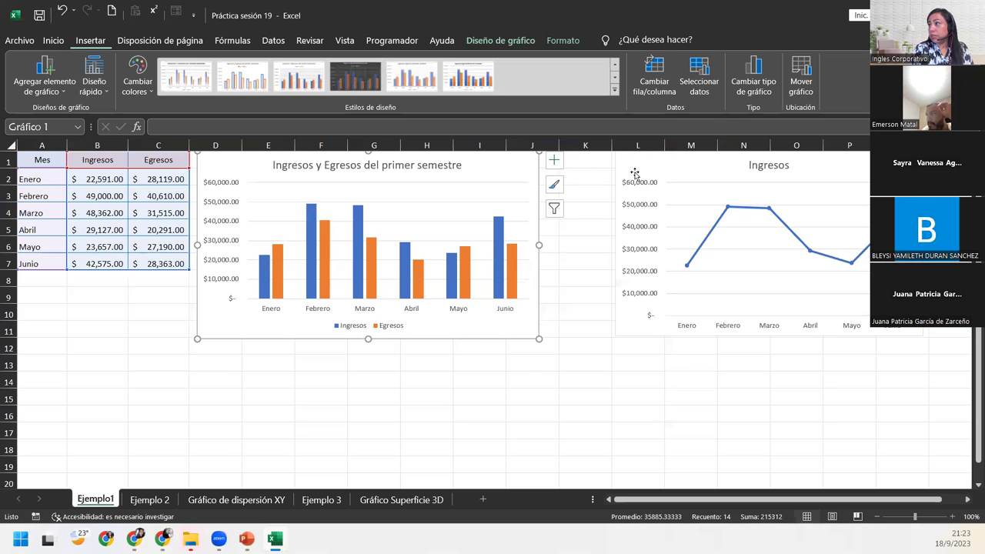
left_click_drag(646, 163, 572, 161)
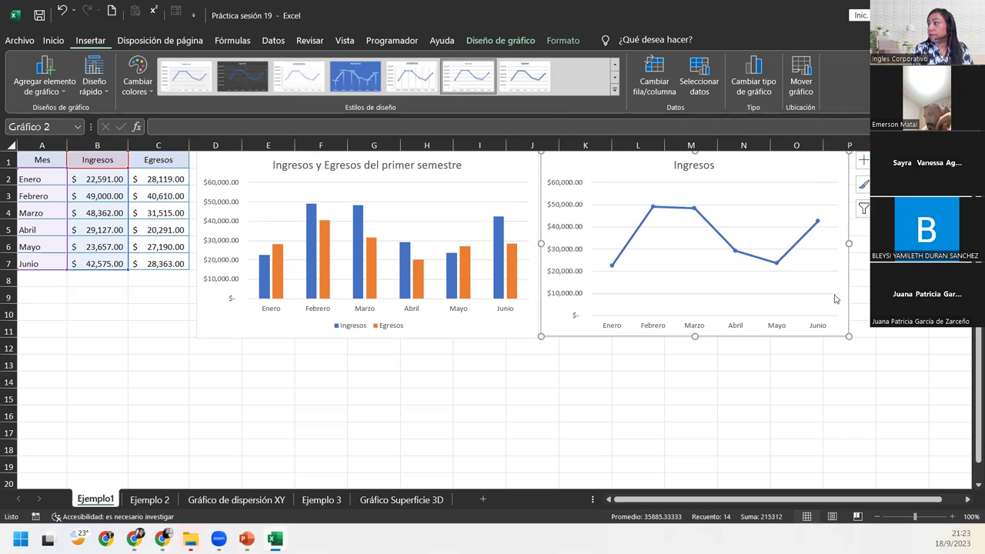
left_click_drag(849, 243, 924, 243)
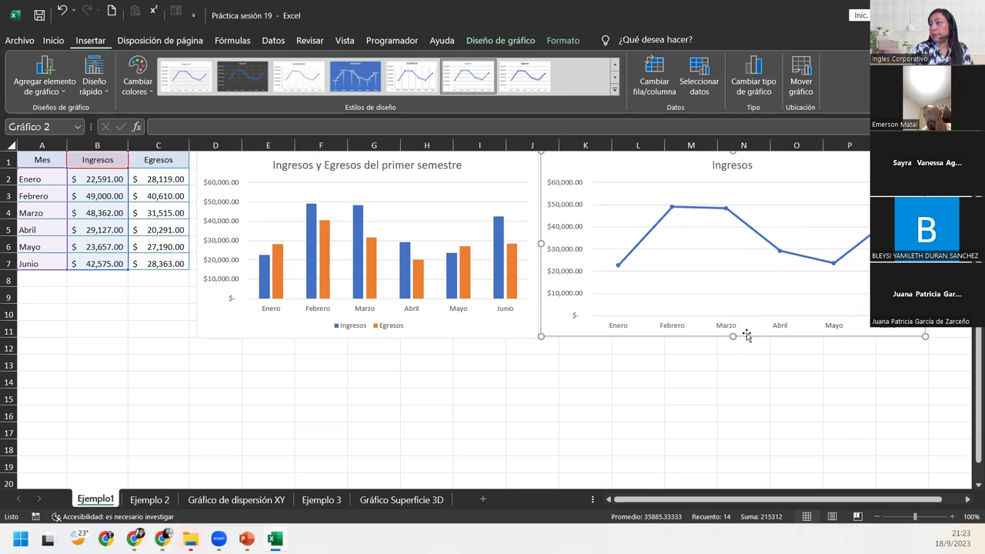
left_click_drag(733, 336, 736, 337)
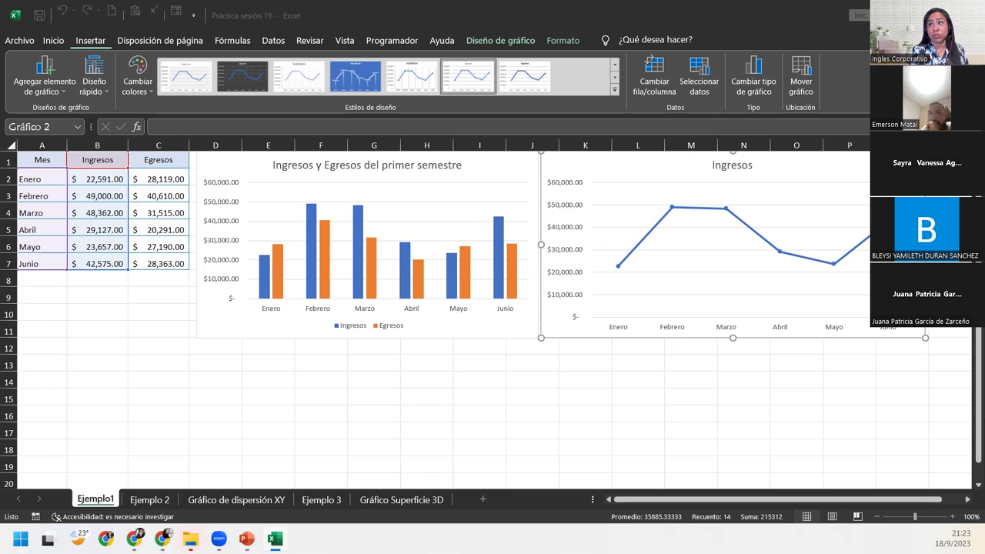
left_click(158, 239)
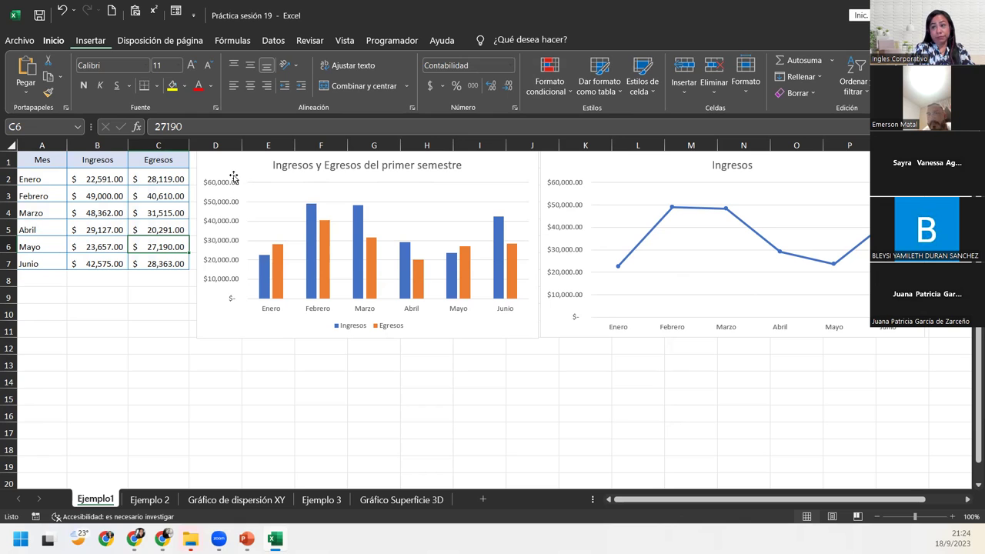
Step: Select the month names in A1:A7 as the first part of the new chart's data
left_click(651, 307)
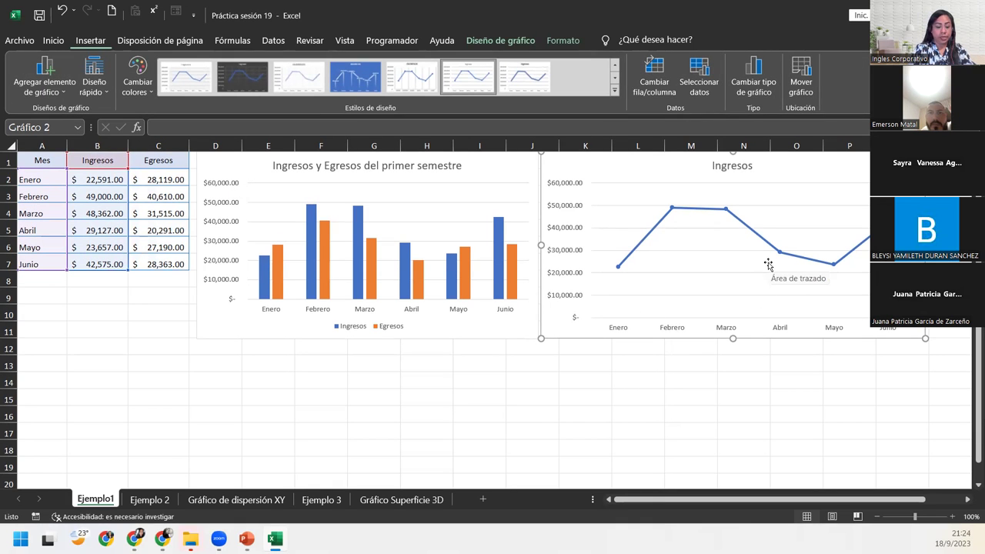
left_click(156, 213)
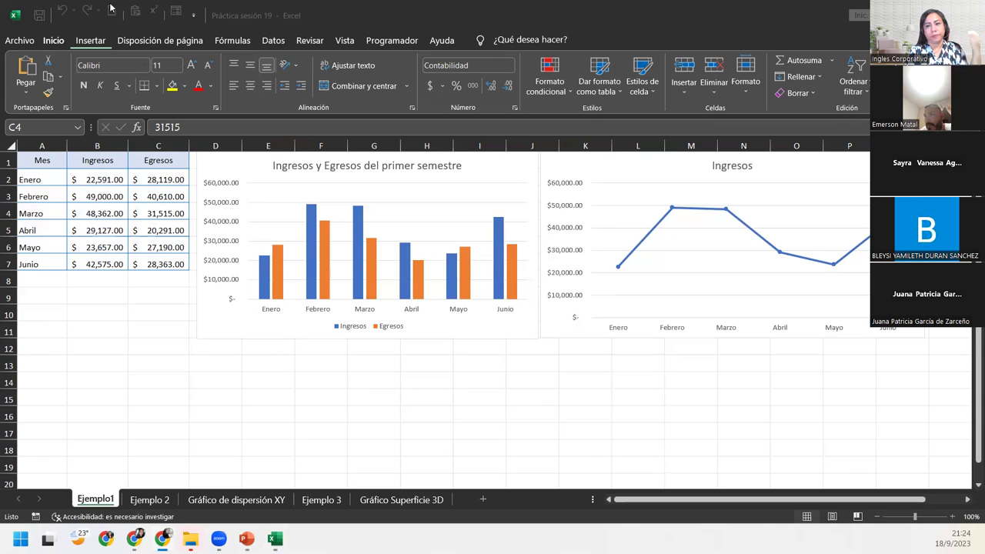
left_click_drag(43, 160, 45, 262)
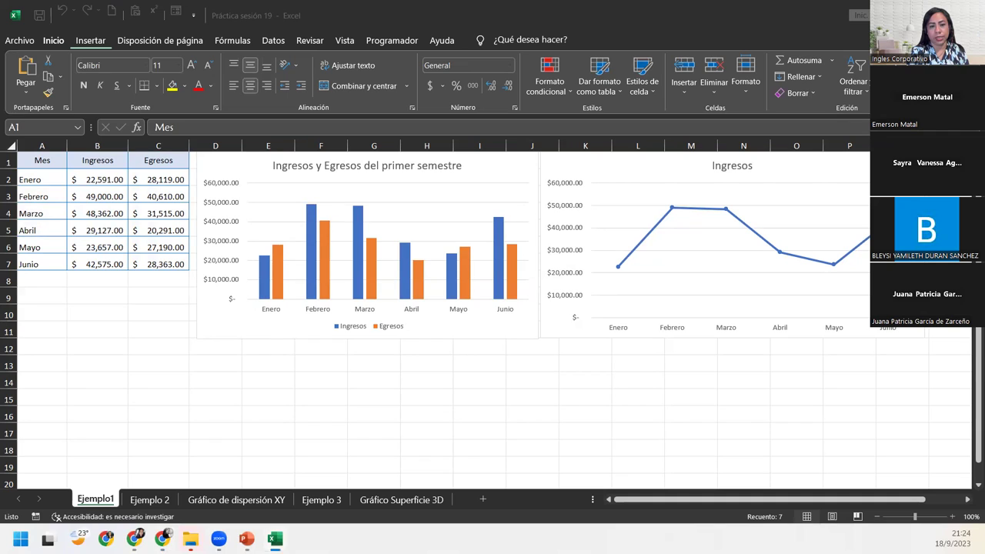
left_click(43, 163)
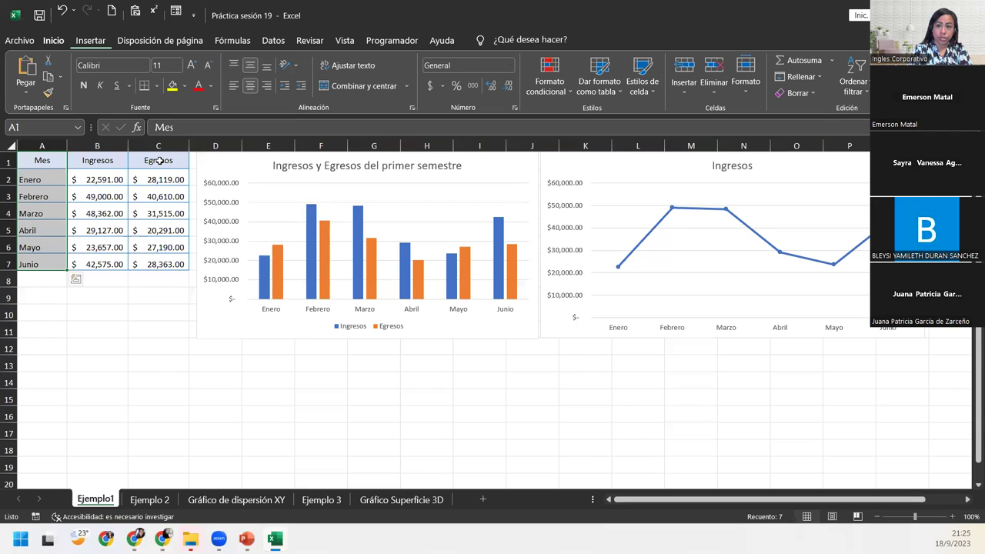
Step: Add Egresos C1:C7 to the selection, insert a 2D Circular pie chart, and drag it below the table
left_click_drag(159, 160, 160, 260, "ctrl")
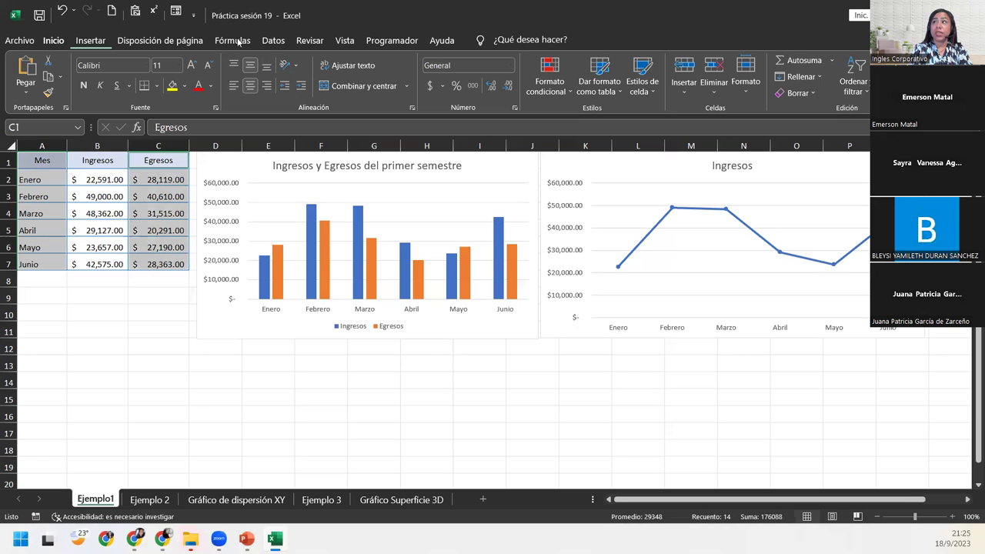
left_click(98, 43)
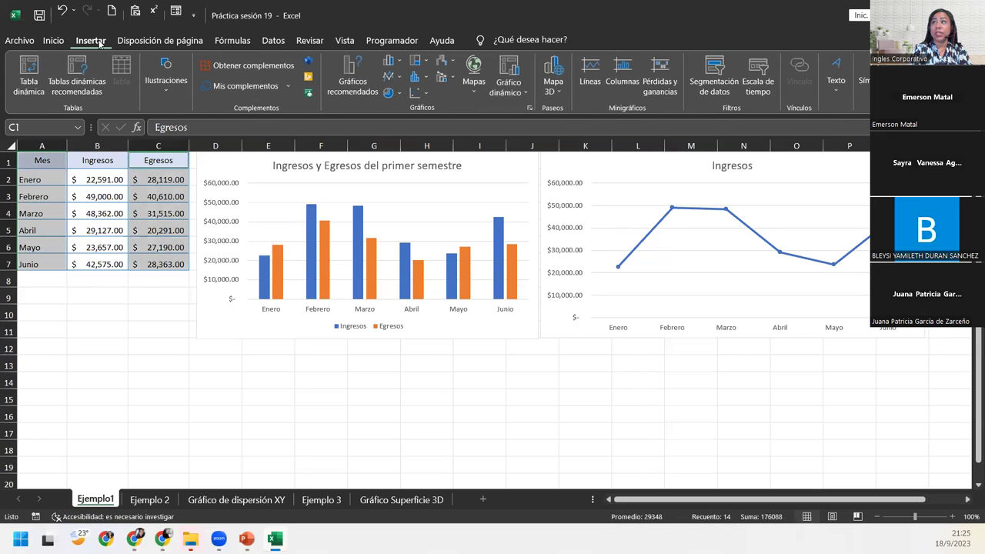
left_click(392, 94)
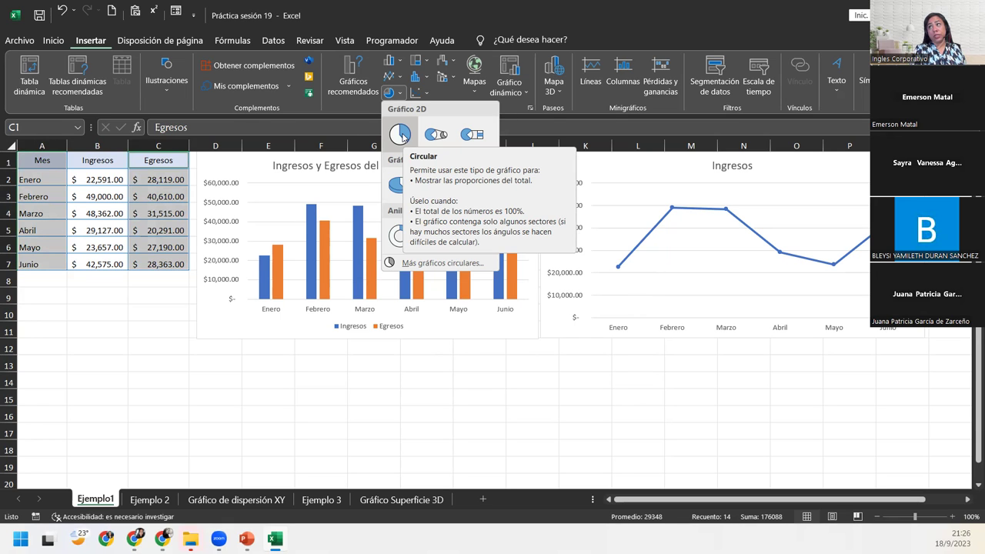
left_click(402, 137)
mouse_move(439, 254)
left_mouse_down()
mouse_move(476, 348)
mouse_move(340, 280)
mouse_move(141, 289)
left_mouse_up()
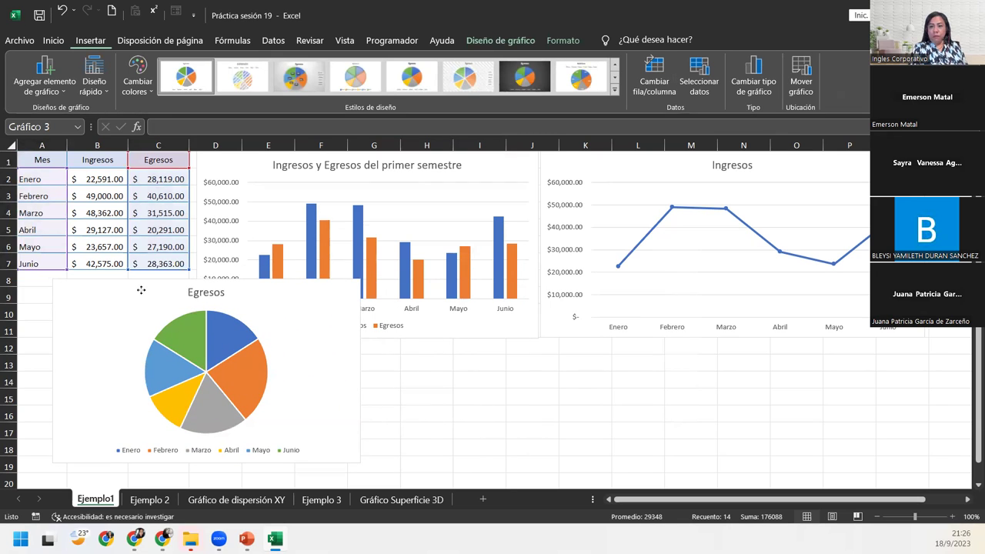
Step: Drag the Egresos pie chart right beneath the other charts and make the column chart slightly shorter
left_click_drag(141, 289, 142, 291)
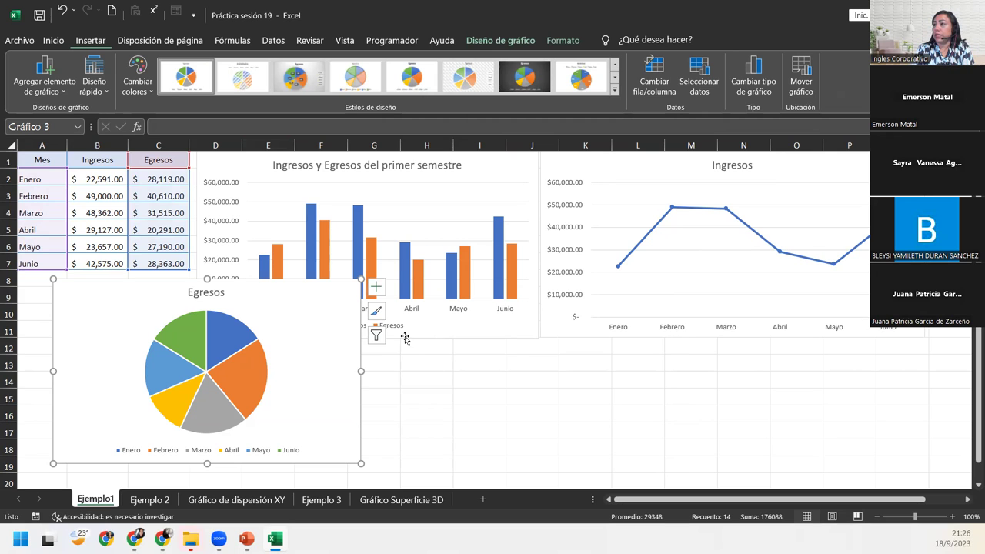
left_click(424, 329)
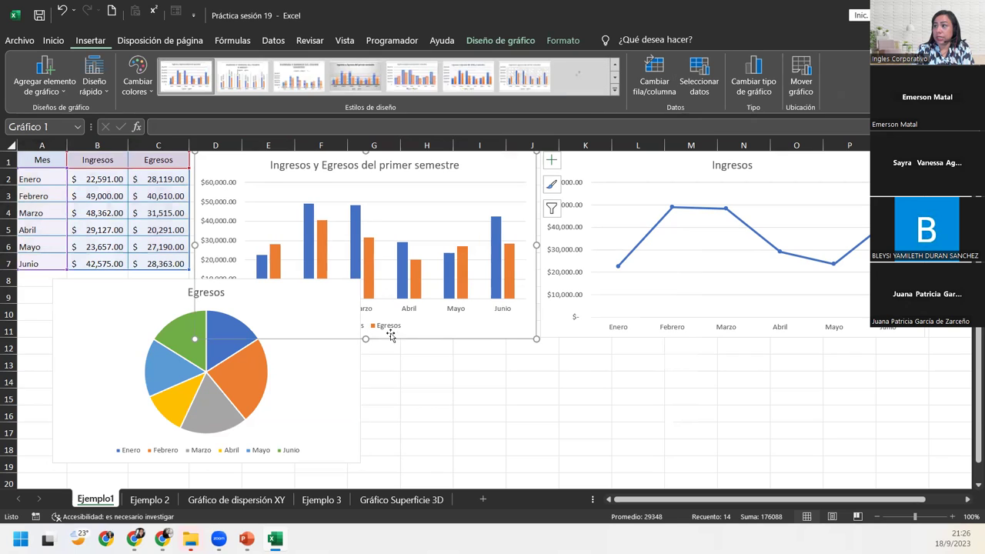
left_click(436, 329)
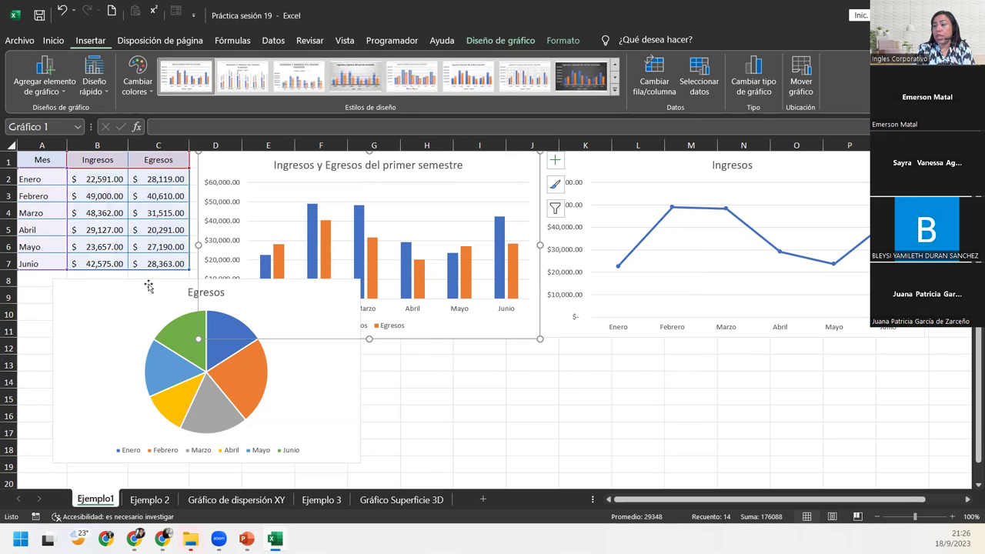
left_click_drag(149, 286, 453, 353)
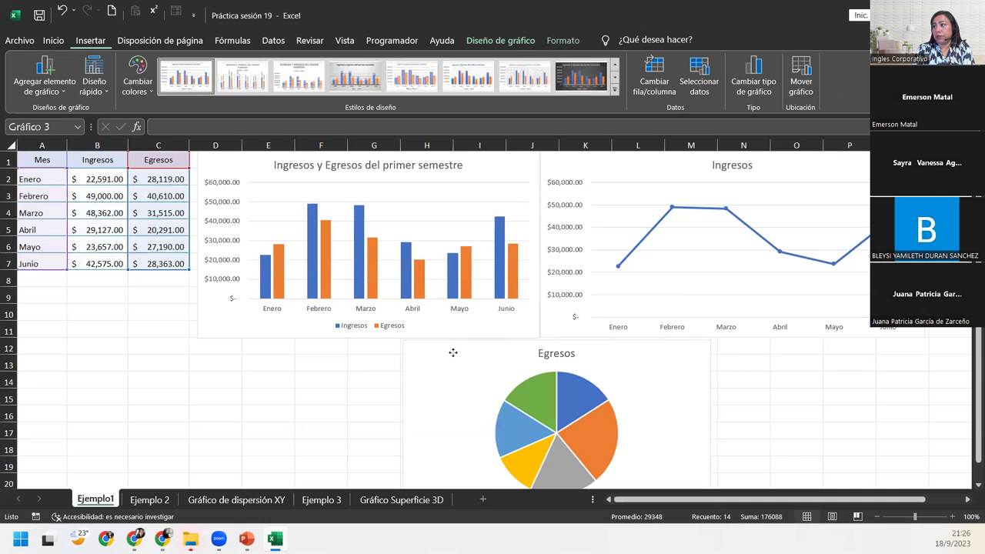
left_click(281, 335)
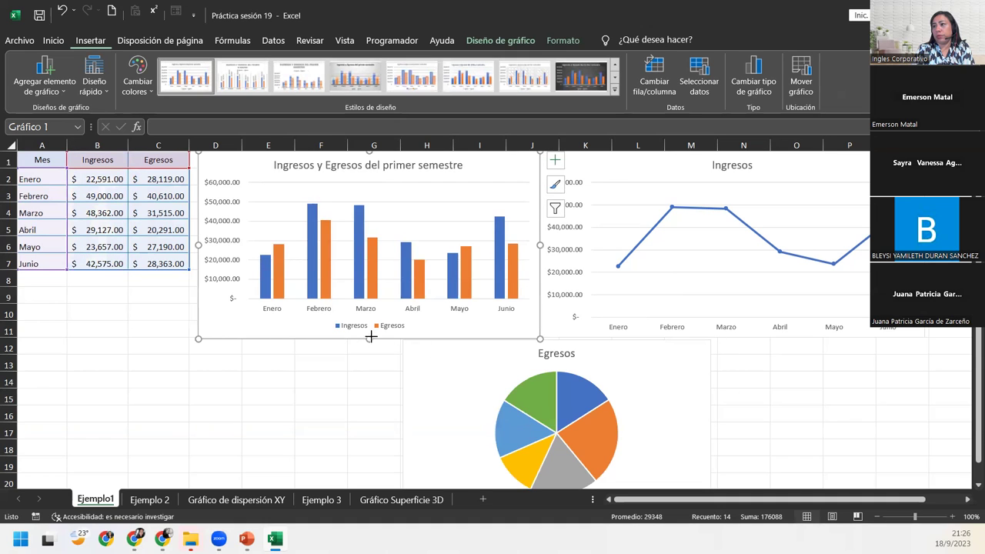
left_click_drag(370, 337, 369, 323)
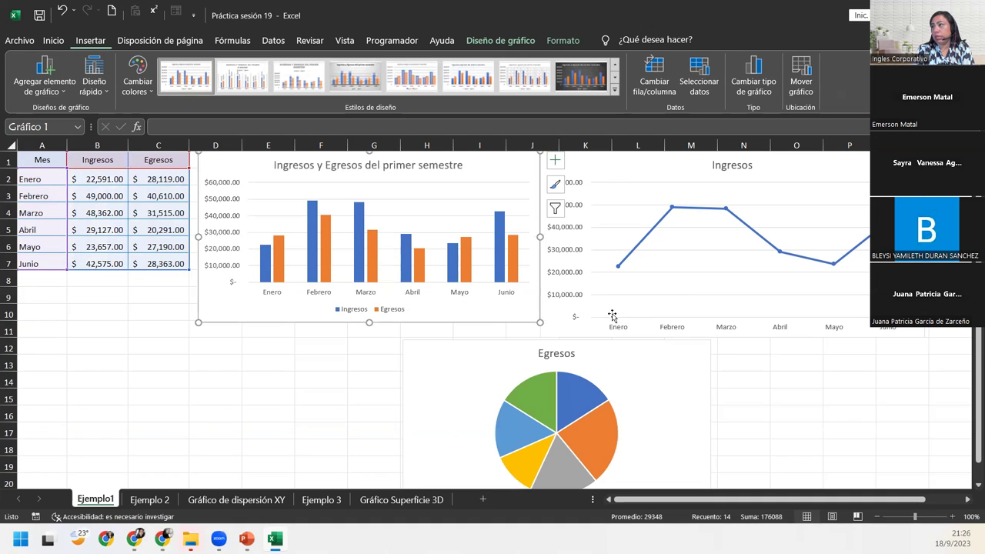
left_click(588, 330)
left_click_drag(731, 337, 739, 315)
mouse_move(474, 348)
left_mouse_down()
mouse_move(340, 346)
mouse_move(369, 350)
left_mouse_up()
left_click(447, 316)
left_click(677, 311)
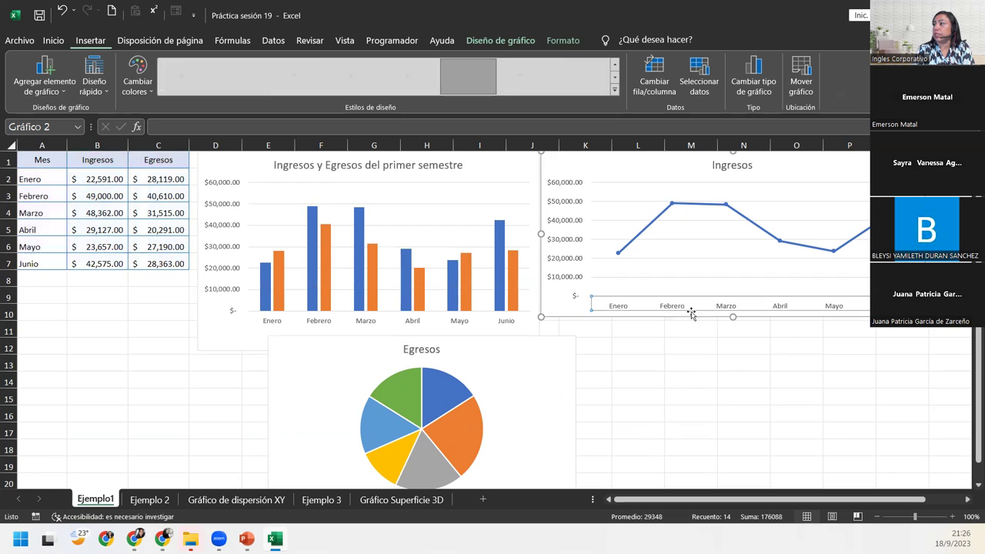
left_click(725, 314)
left_click_drag(730, 317, 731, 353)
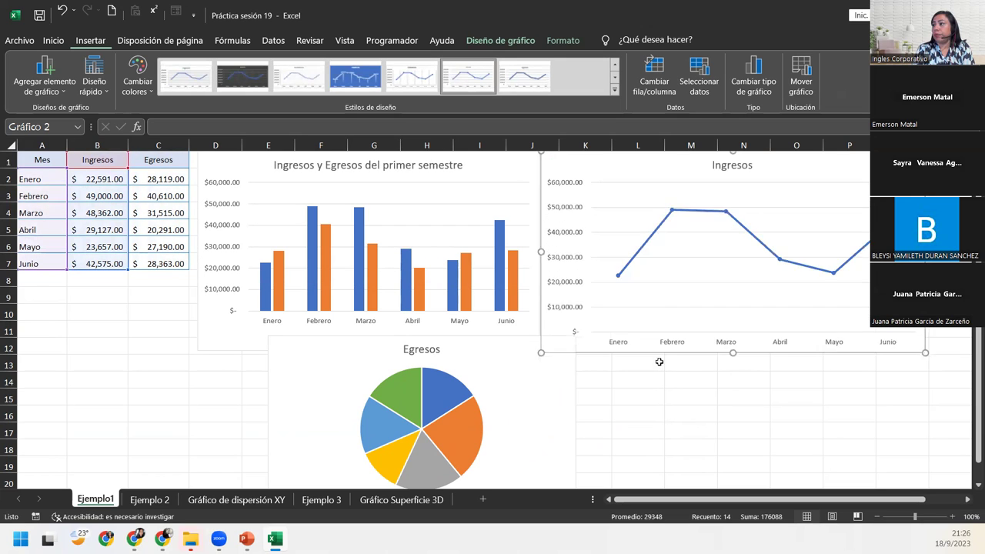
left_click(524, 388)
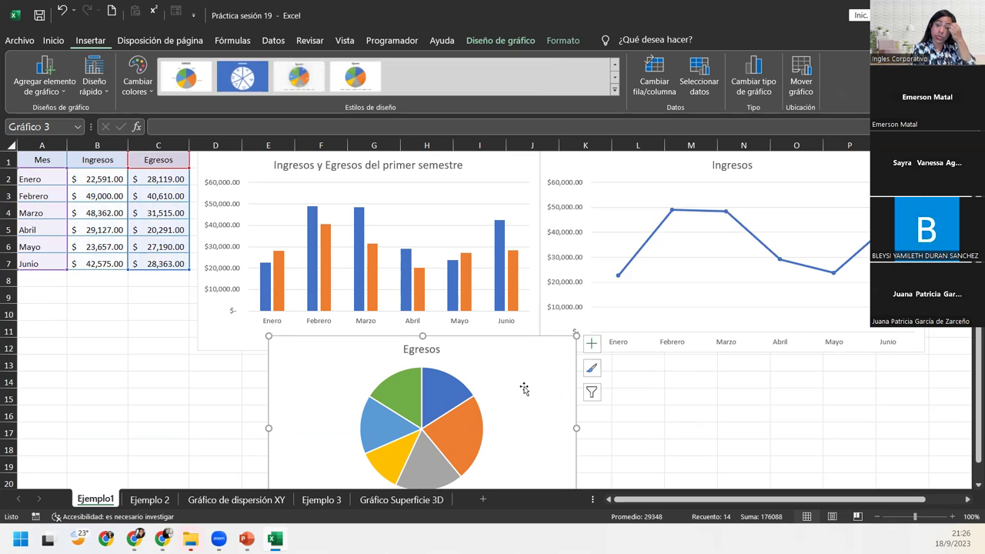
left_click_drag(524, 389, 621, 268)
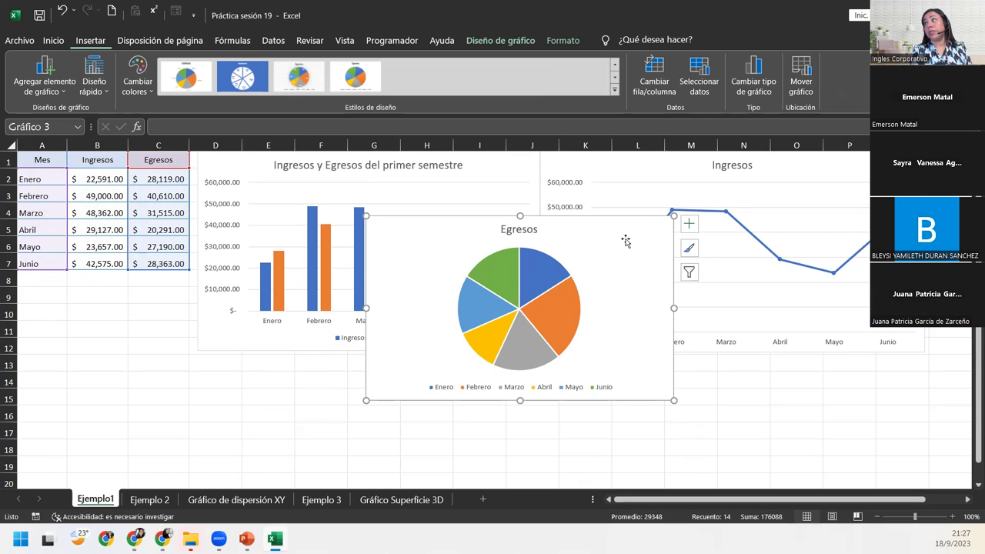
left_click(492, 40)
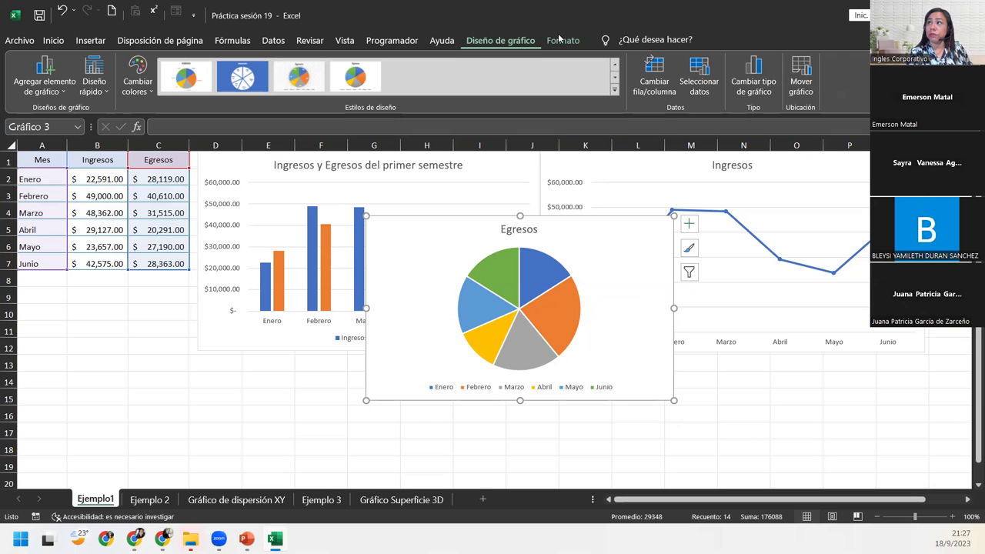
left_click(118, 364)
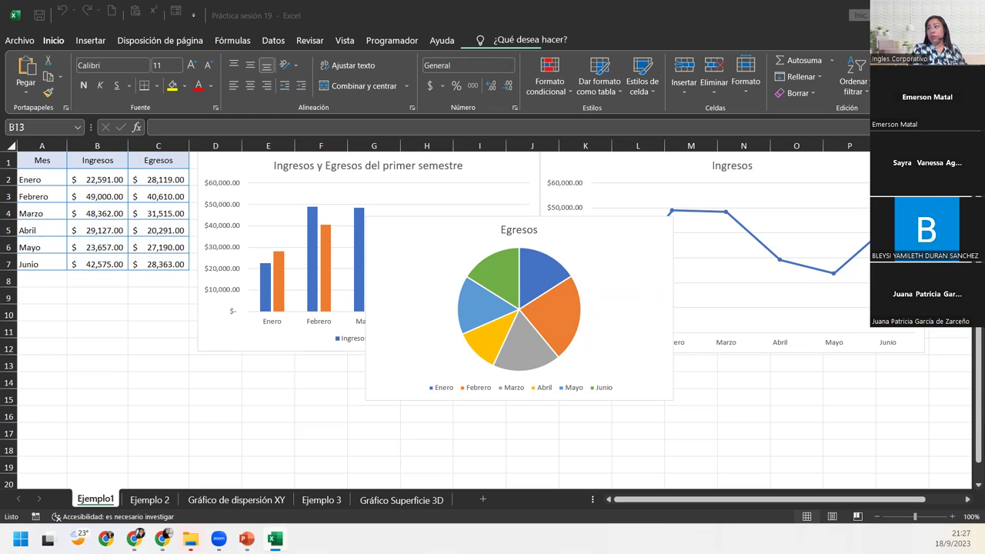
Step: Select the Egresos pie chart and launch Mover gráfico from the Diseño de gráfico tab
double_click(397, 222)
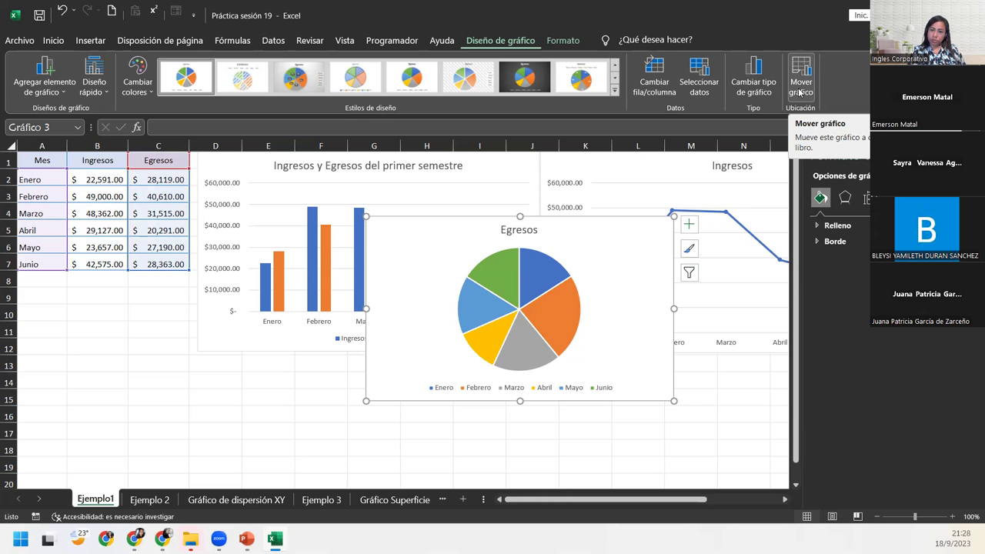
left_click(799, 92)
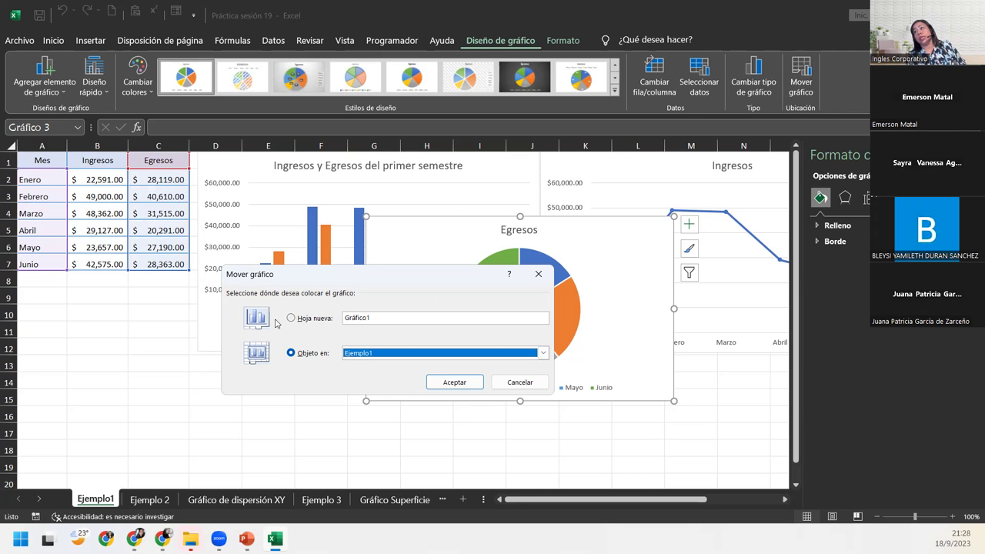
Step: Move the Egresos pie chart to a new sheet named 'Gráfico Circular'
left_click(313, 324)
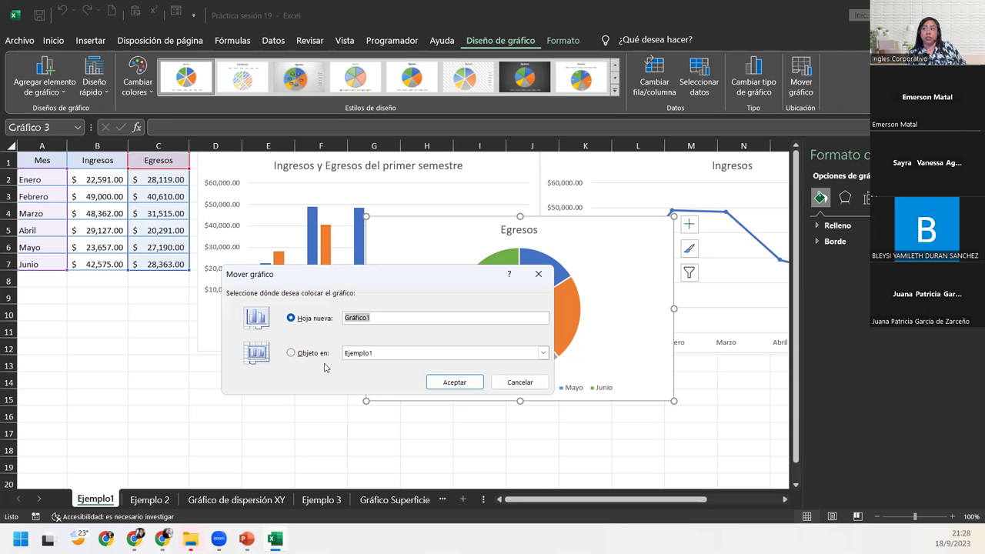
left_click(399, 320)
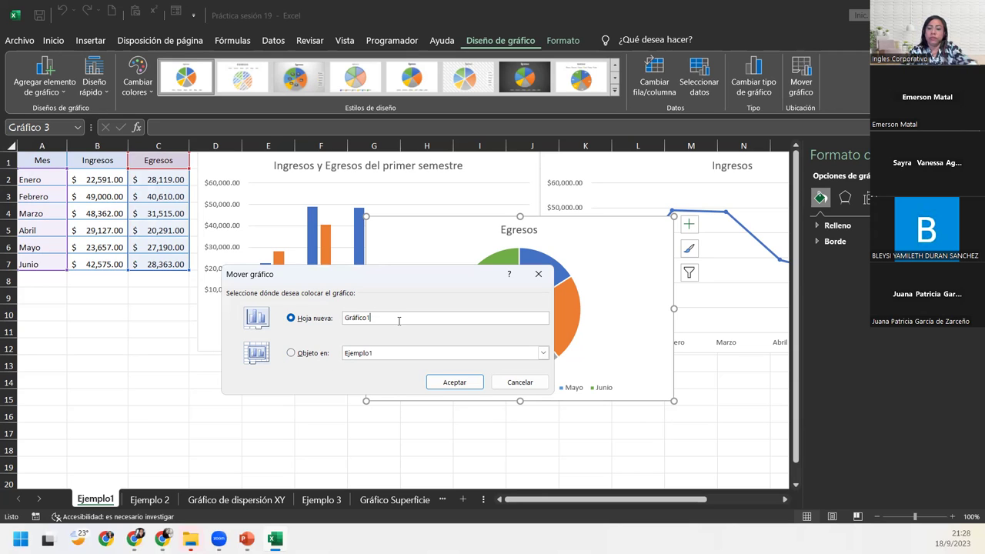
key("BackSpace")
type("Ciru")
key("BackSpace")
type("cular")
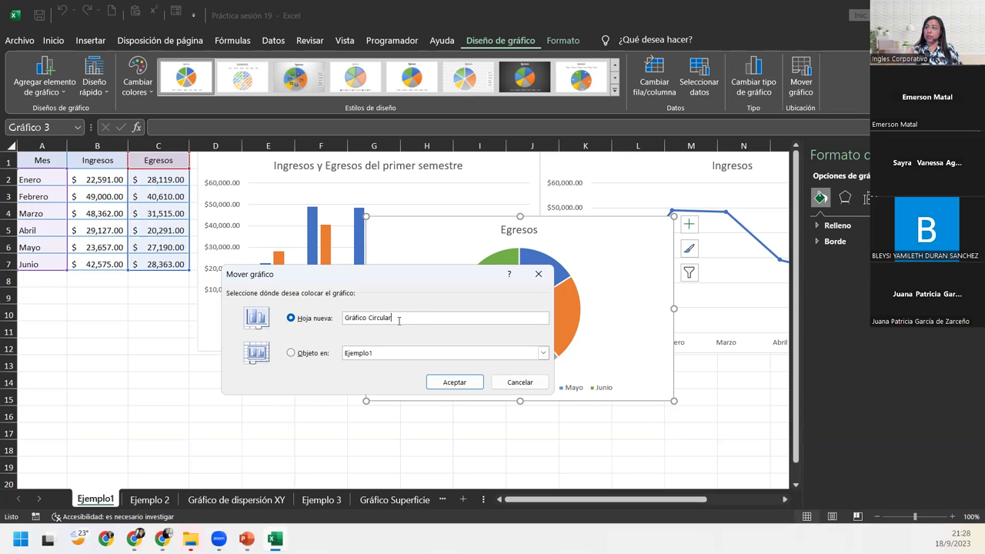
left_click(467, 387)
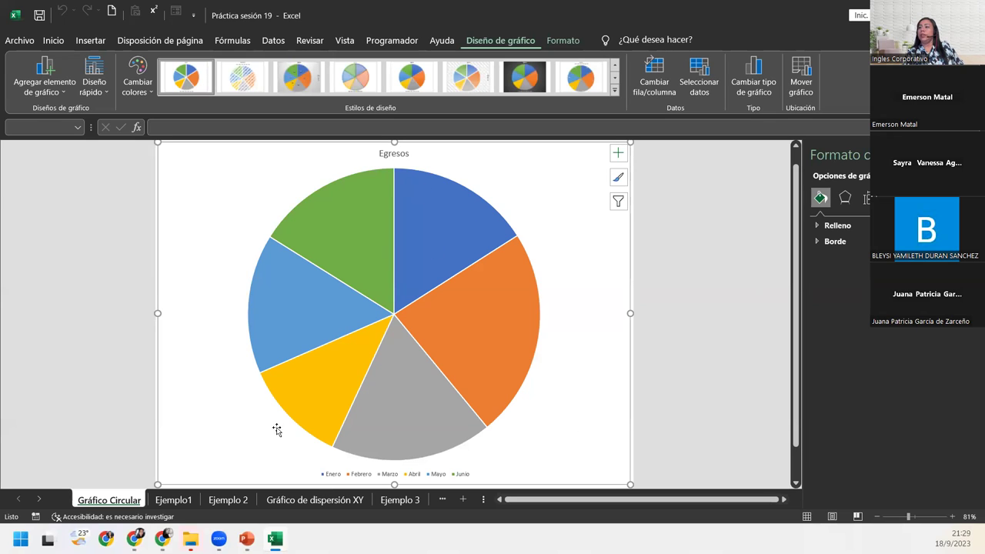
Step: Add ' del primer Semestre' to the chart title so it reads 'Egresos del primer Semestre'
left_click(401, 156)
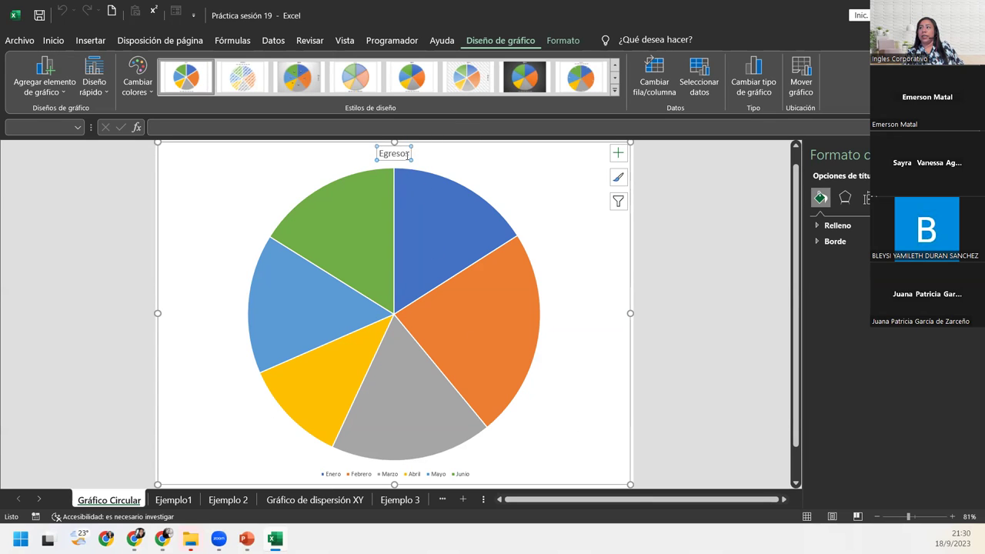
mouse_move(517, 292)
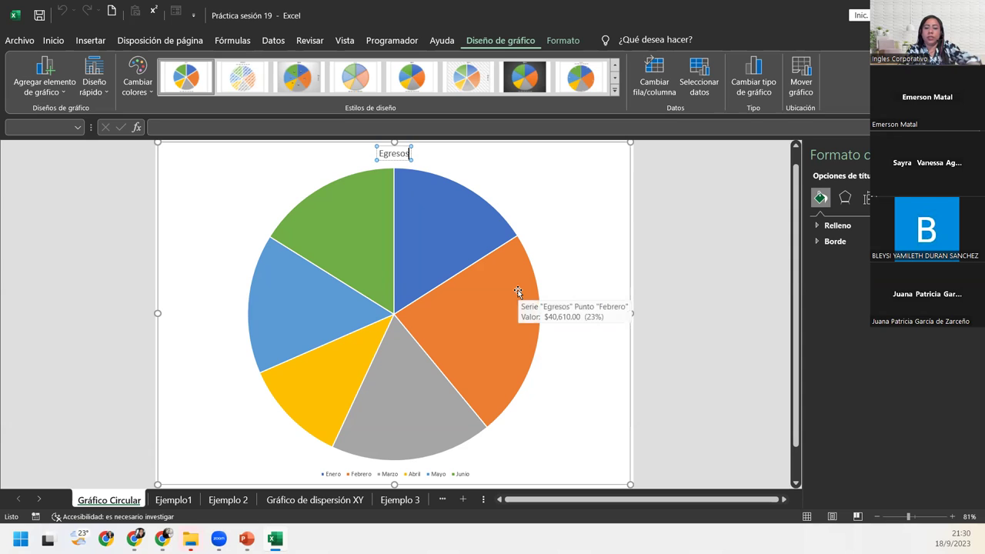
type("del primer Semestre")
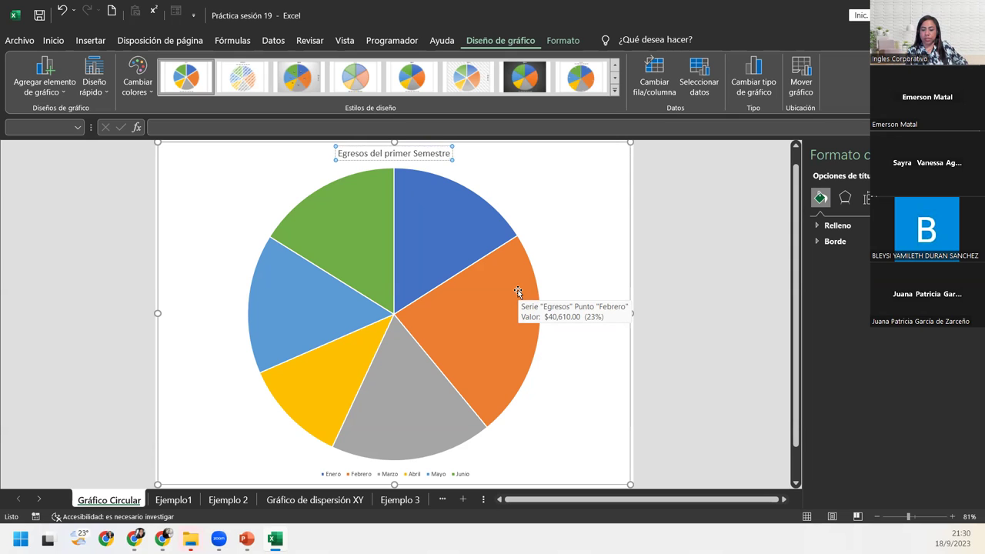
Step: Shrink the pie's plot area by dragging its lower-left corner inward
left_click(269, 223)
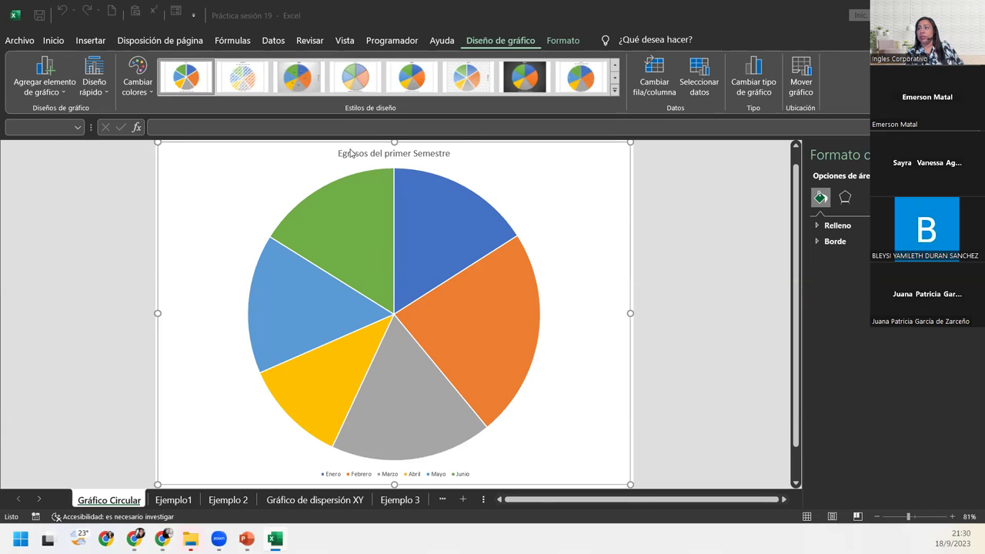
left_click(307, 191)
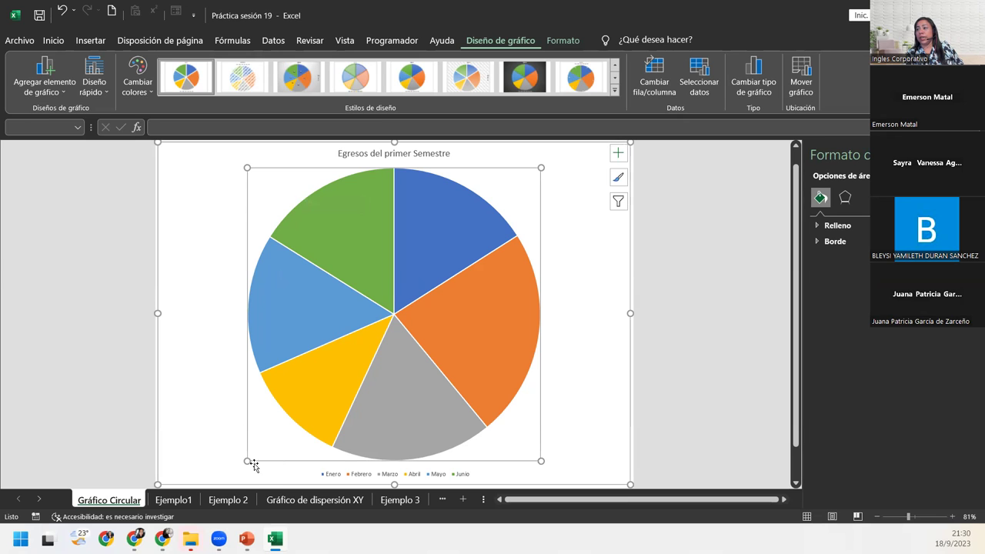
mouse_move(247, 460)
left_mouse_down()
mouse_move(327, 401)
mouse_move(316, 422)
left_mouse_up()
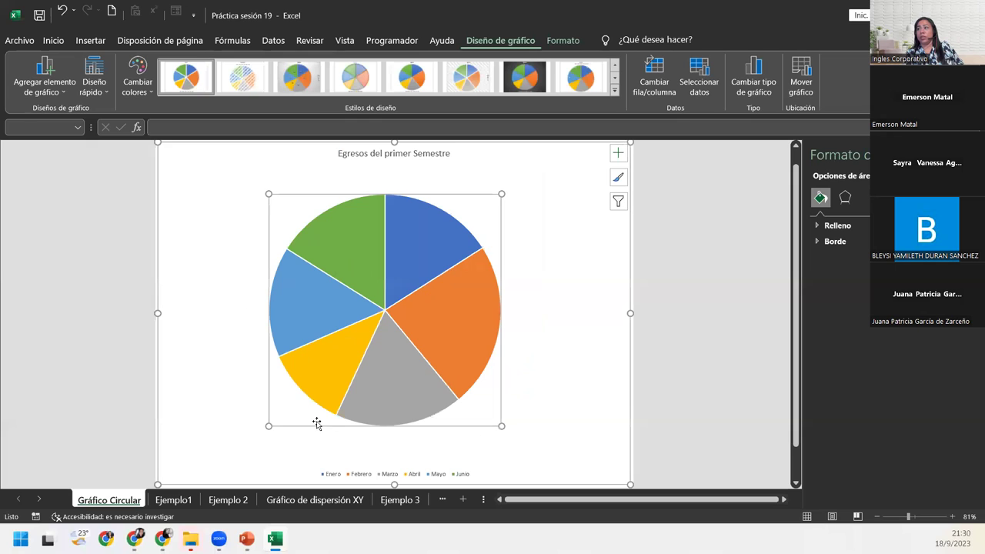
left_click(397, 474)
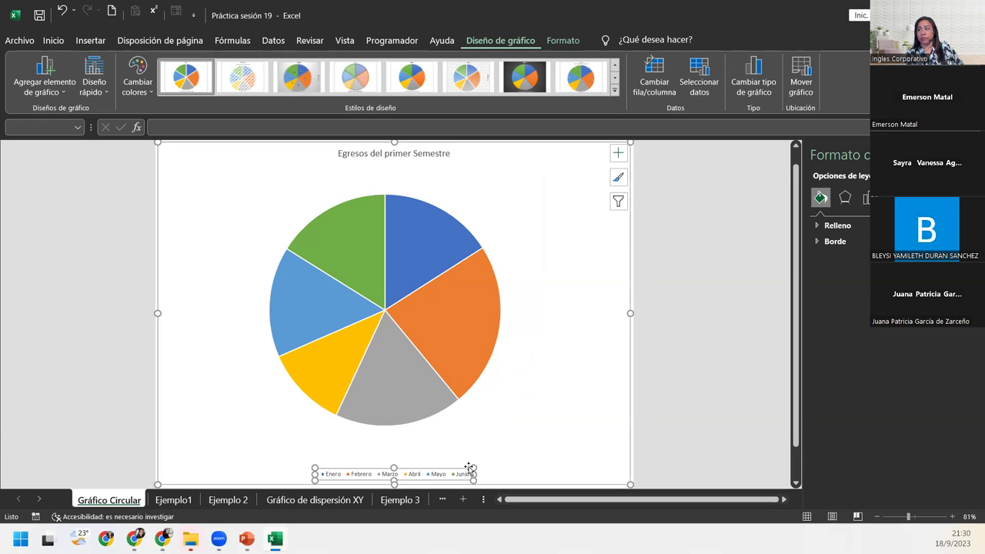
Step: Set the legend font size to 16 and widen the legend so all six months fit on one row
left_click_drag(473, 467, 511, 455)
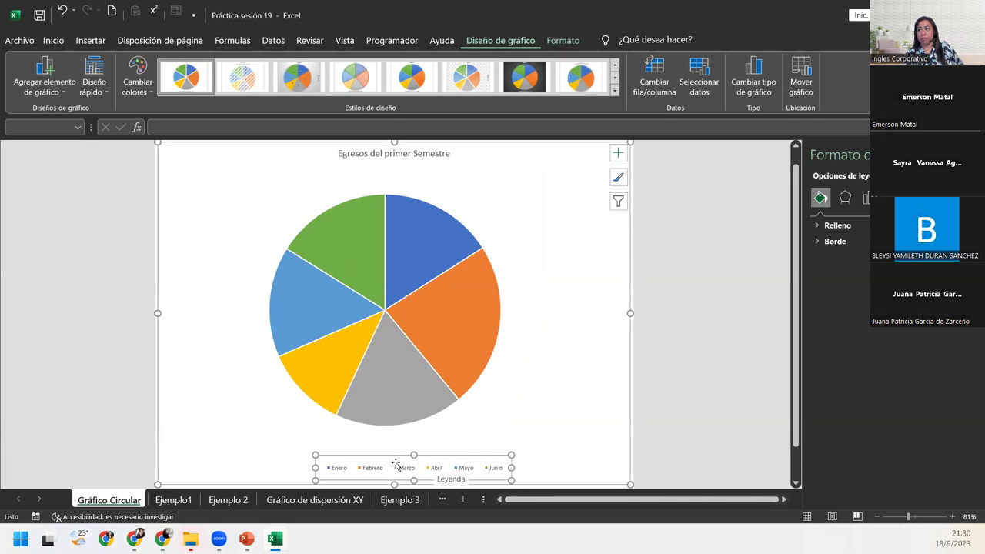
left_click(54, 40)
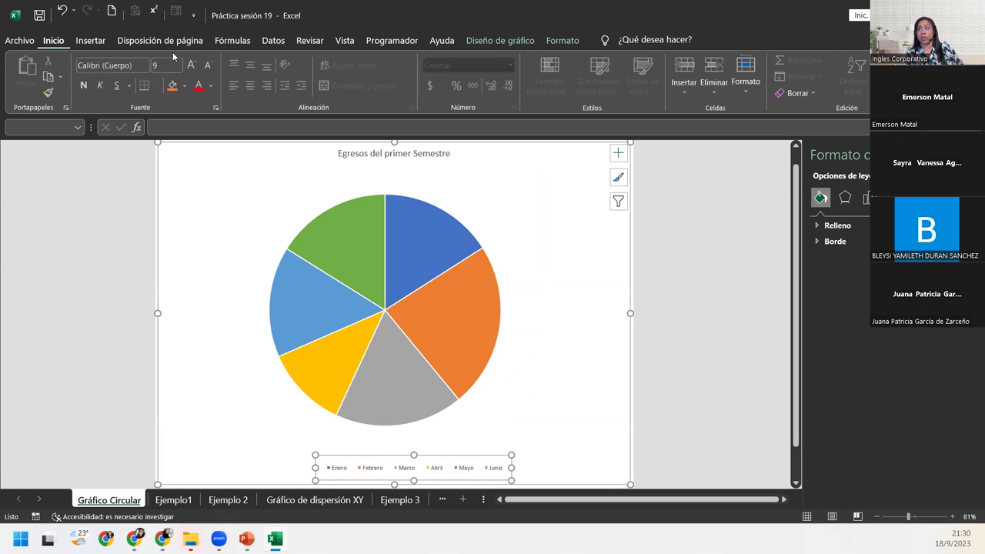
left_click(187, 68)
left_click(185, 67)
left_click(187, 67)
left_click(187, 67)
left_click(187, 67)
left_click(187, 67)
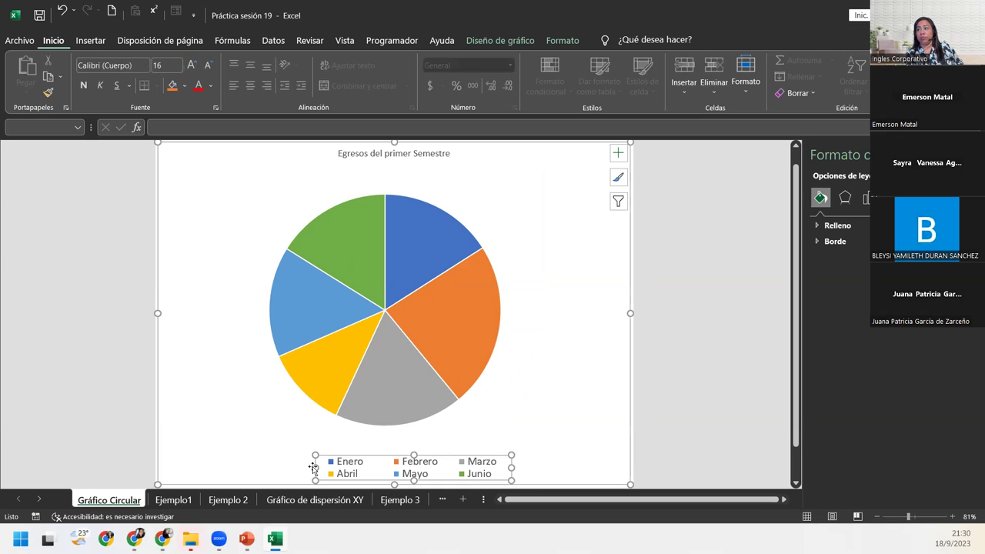
left_click_drag(315, 467, 237, 467)
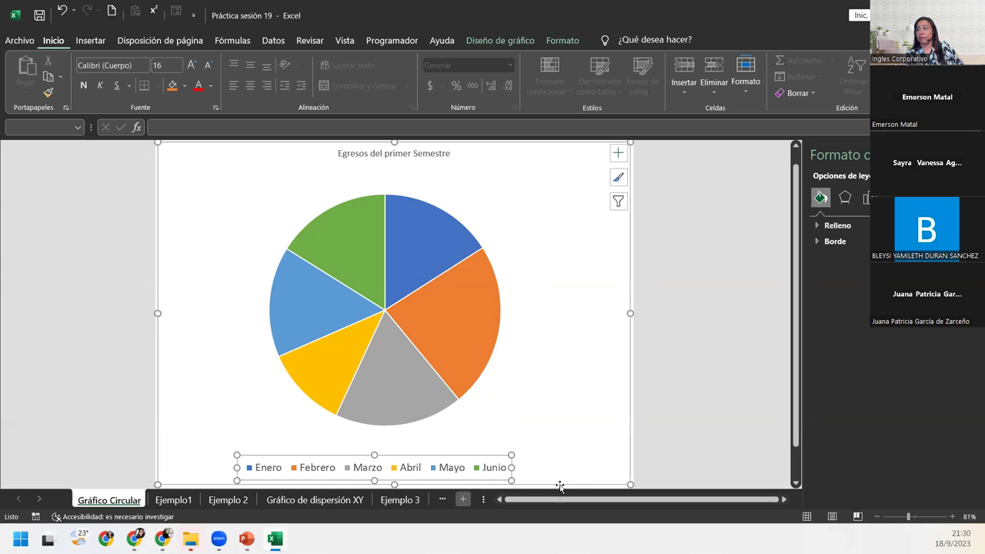
left_click_drag(511, 467, 539, 467)
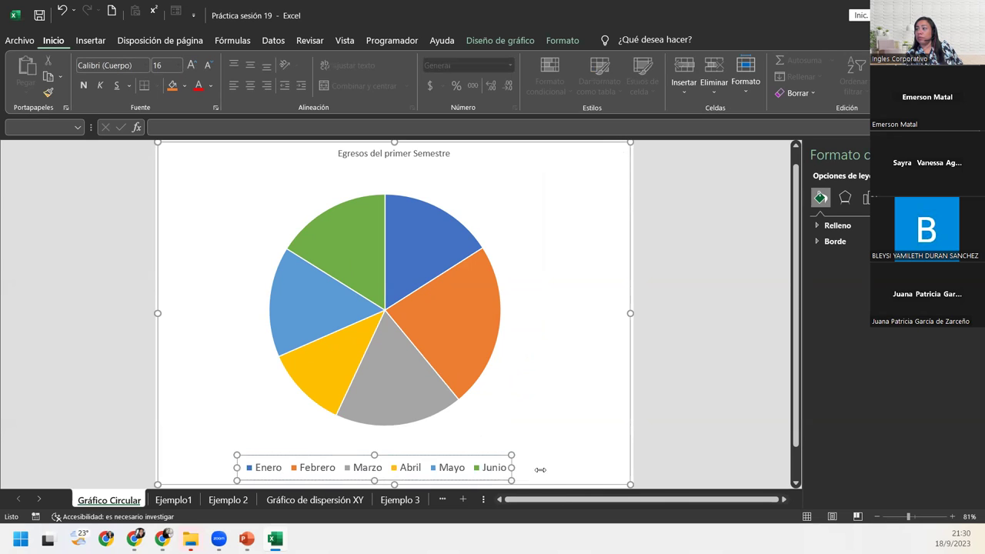
Step: Check the enlarged legend, then bring up the full gallery of chart styles
left_click(562, 425)
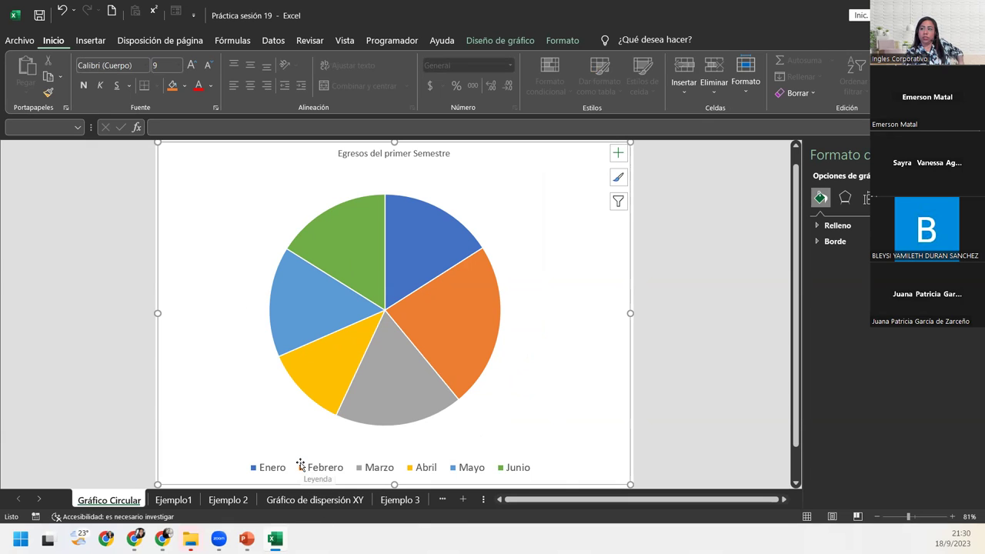
left_click(279, 286)
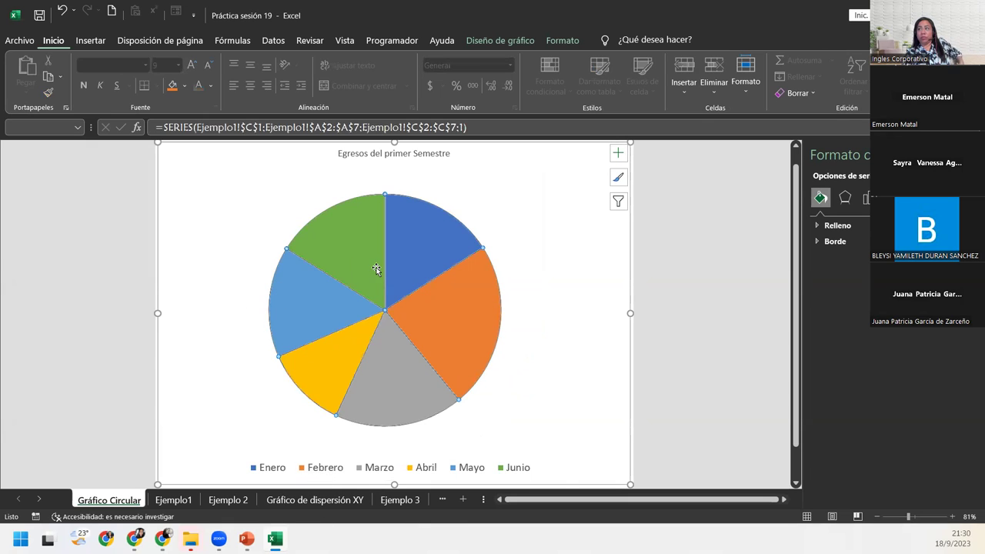
left_click(281, 475)
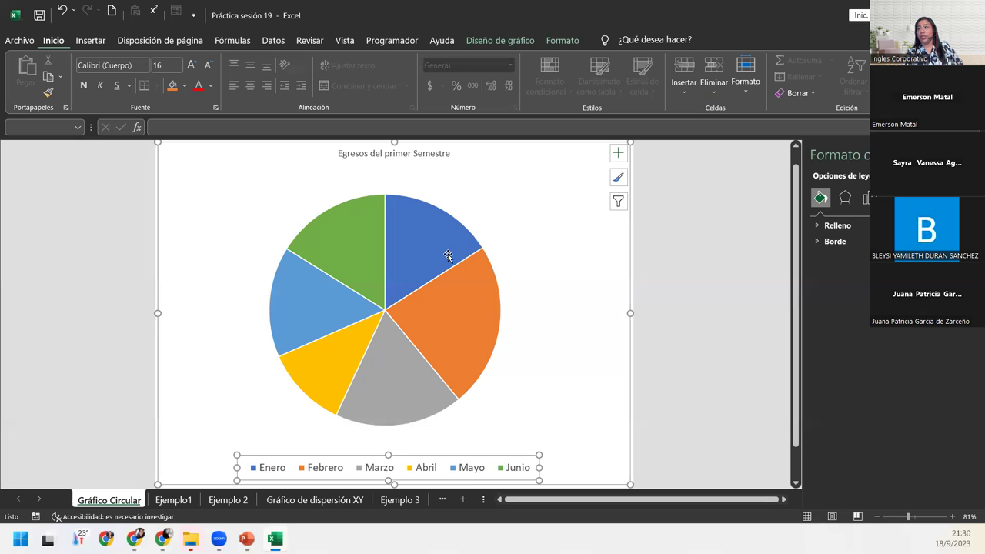
left_click(510, 45)
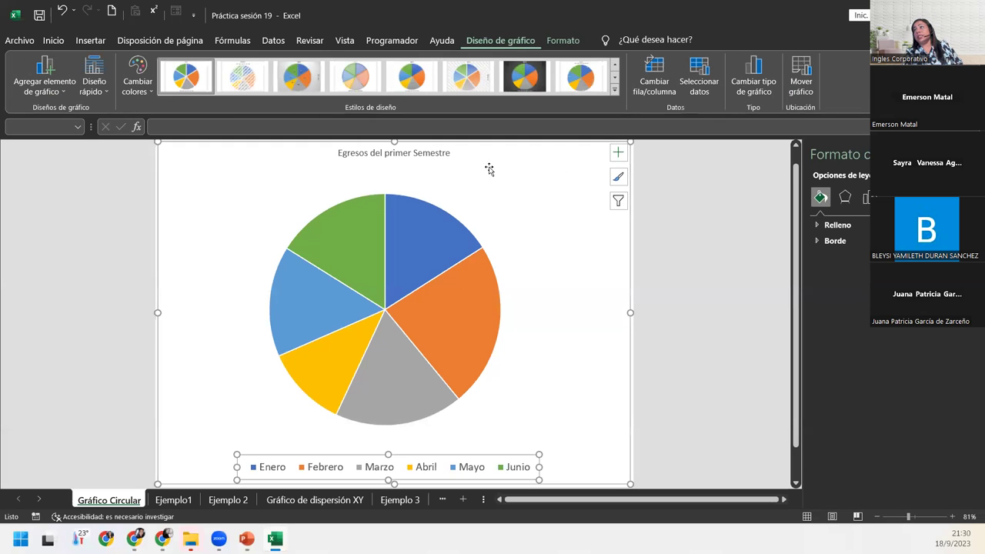
left_click(615, 89)
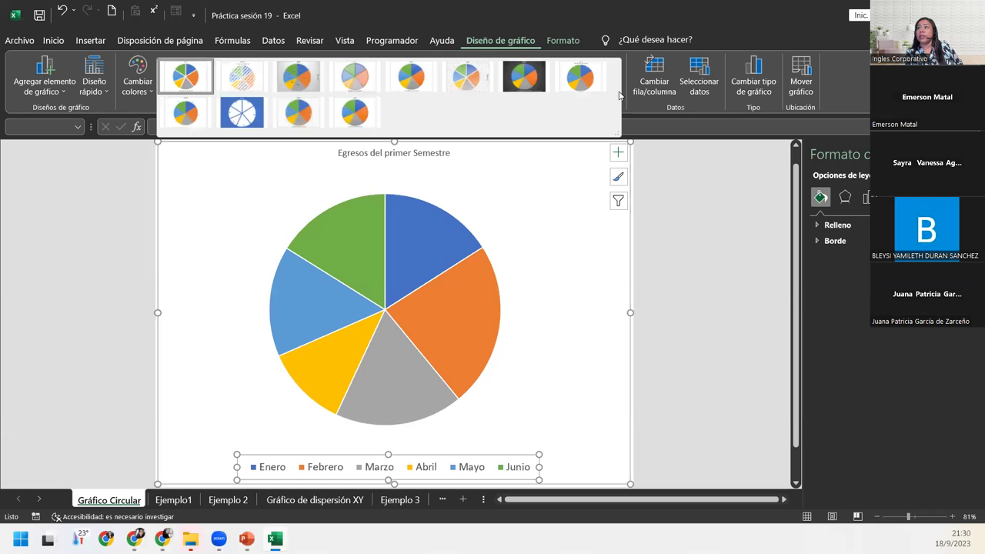
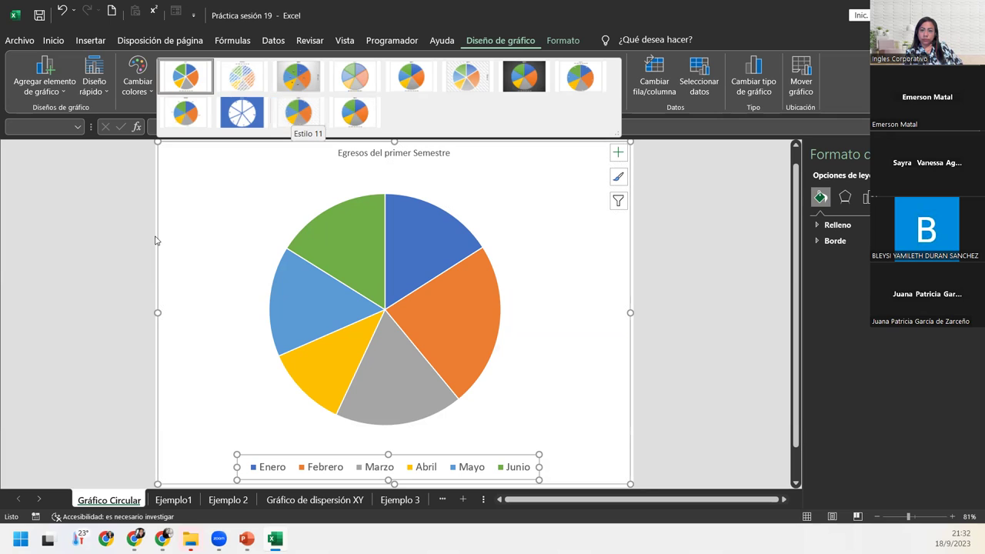
Step: Close the chart styles gallery, check the Ejemplo1 income chart, then move to the Ejemplo 2 sheet
left_click(570, 199)
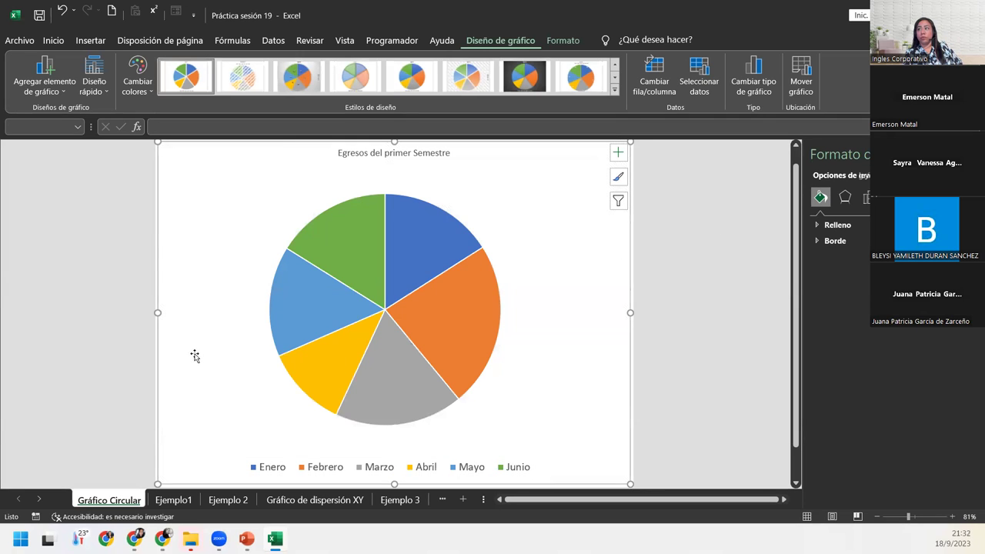
left_click(154, 507)
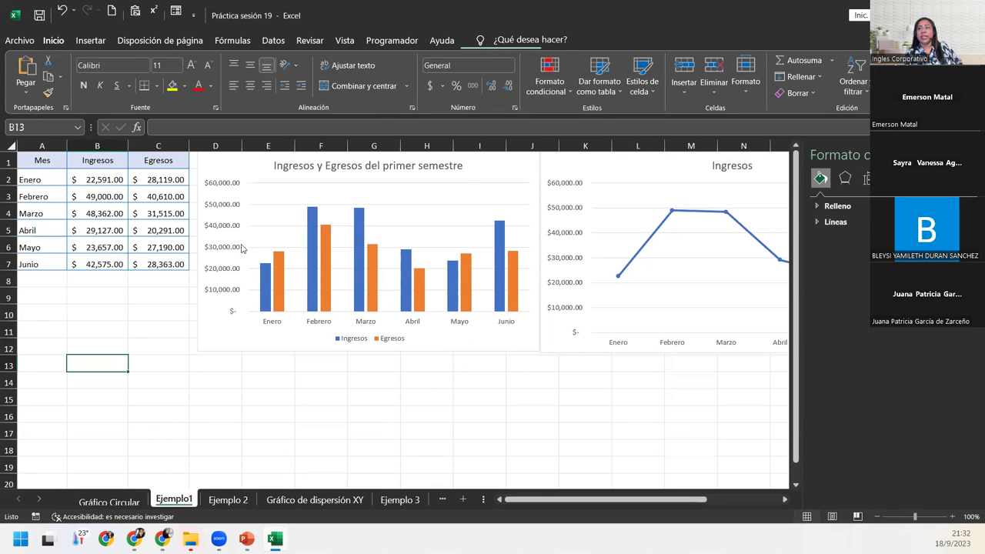
left_click(250, 349)
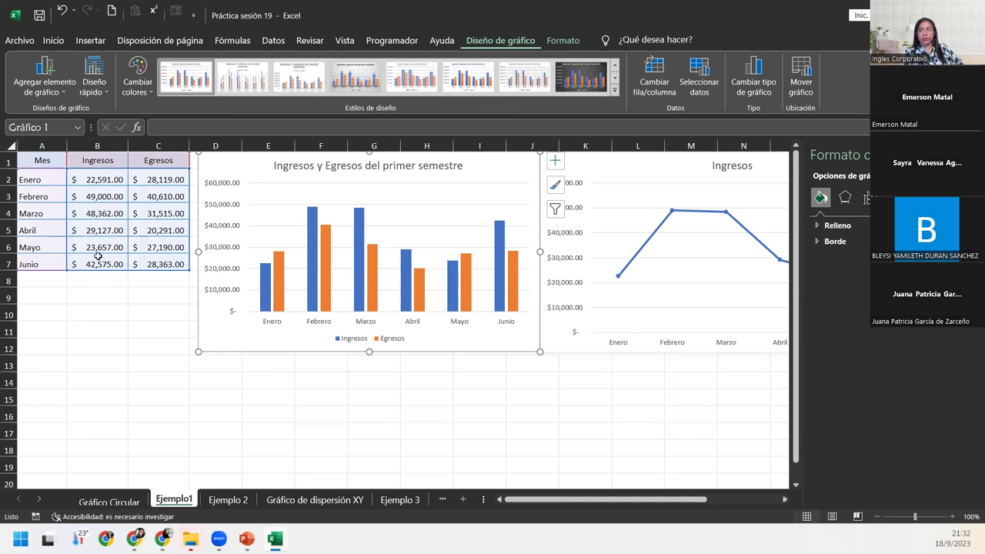
left_click(234, 501)
Step: Review the Ejemplo 2 parabola instructions, glancing at the Gráfico de dispersión XY sheet's empty table
scroll(239, 318, "up", 1)
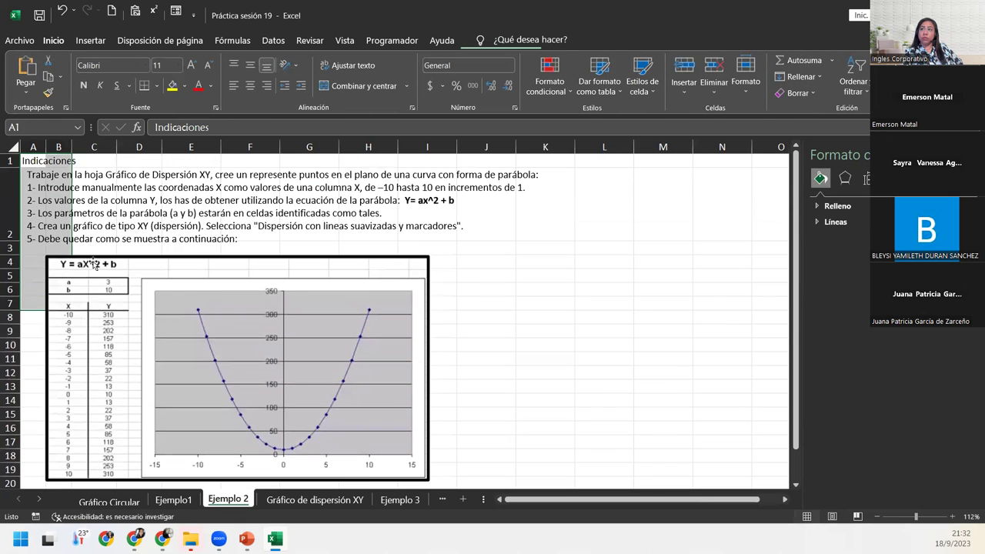
left_click(41, 173)
left_click(33, 286)
left_click(291, 500)
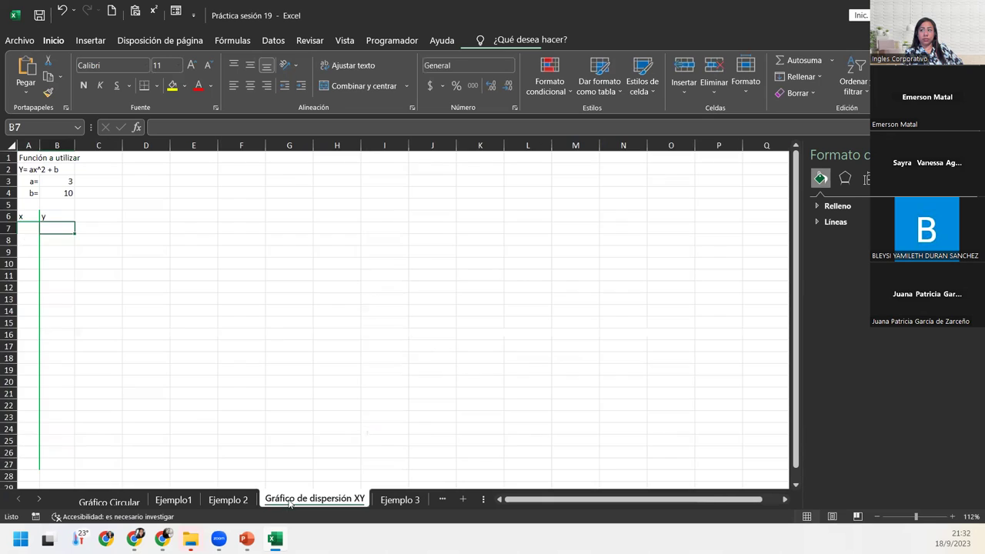
left_click(233, 500)
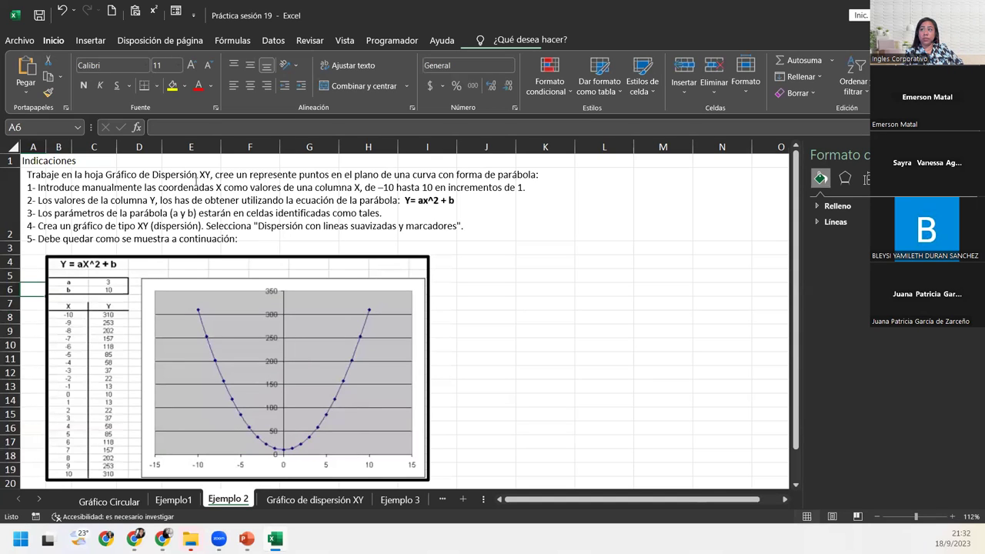
left_click(321, 500)
left_click(243, 502)
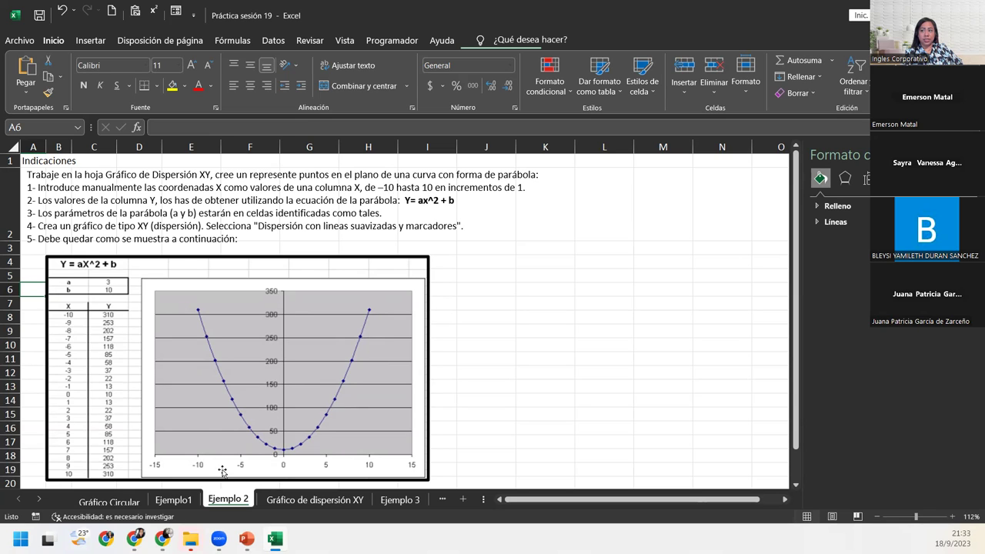
Step: On Gráfico de dispersión XY, enter -10 in A7 and =A7+1 in A8
left_click(282, 501)
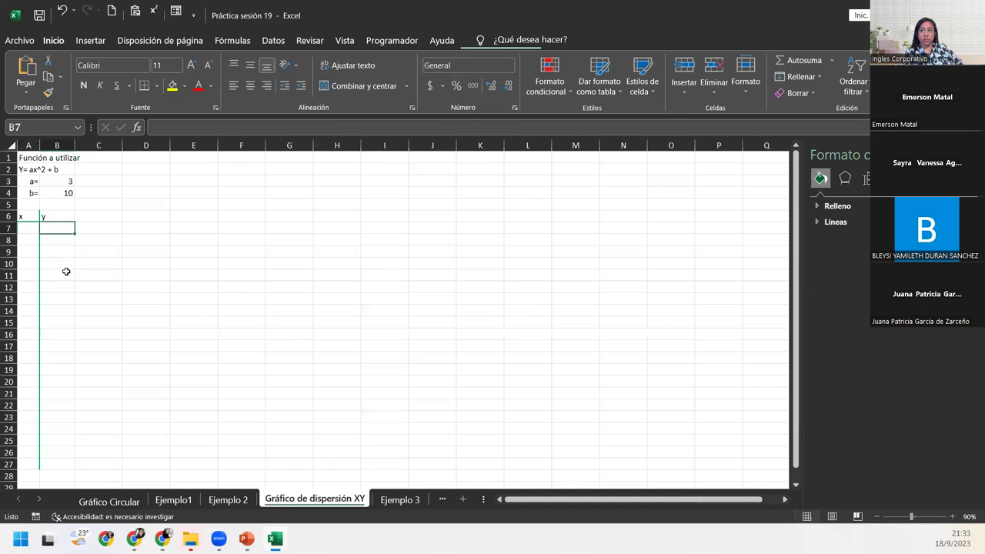
left_click(33, 230)
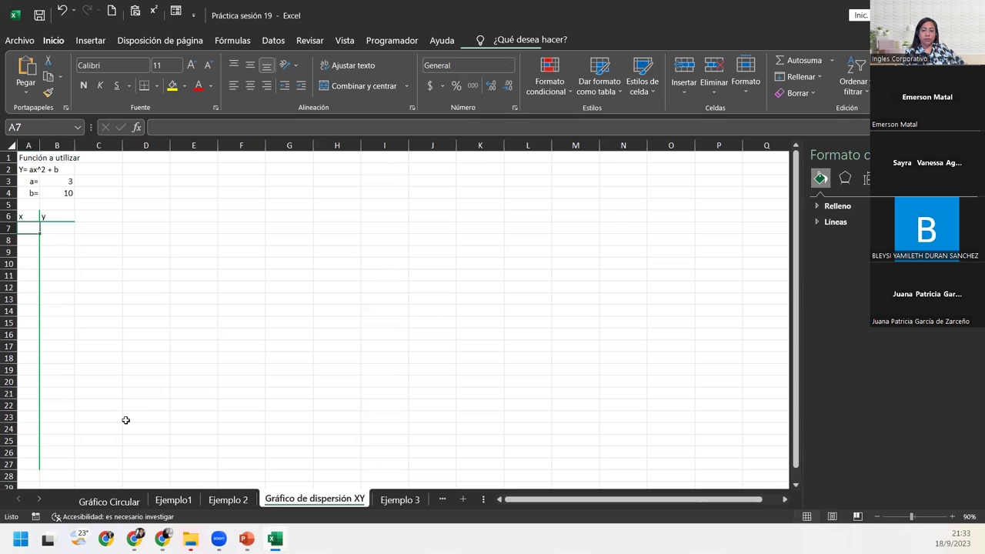
type("-10")
key("Return")
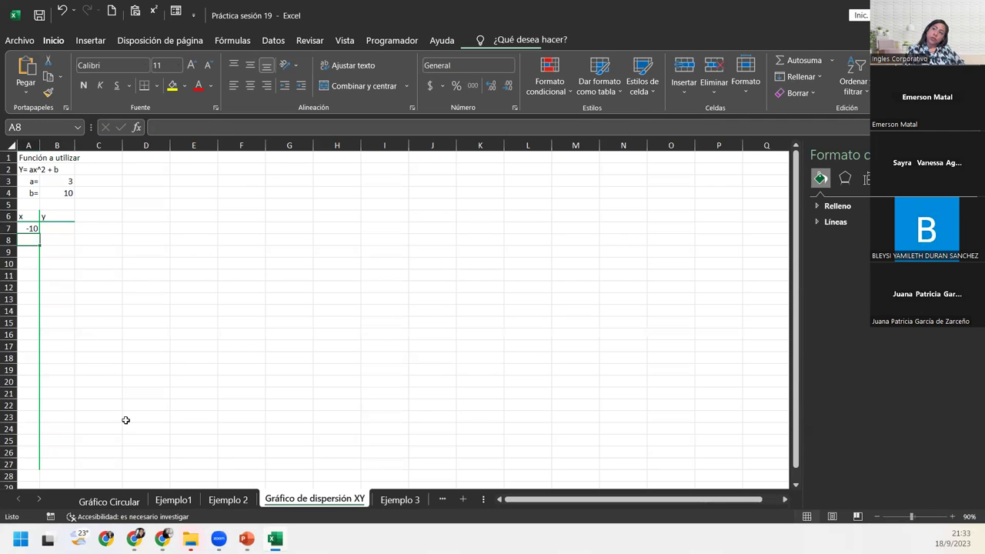
left_click(31, 229)
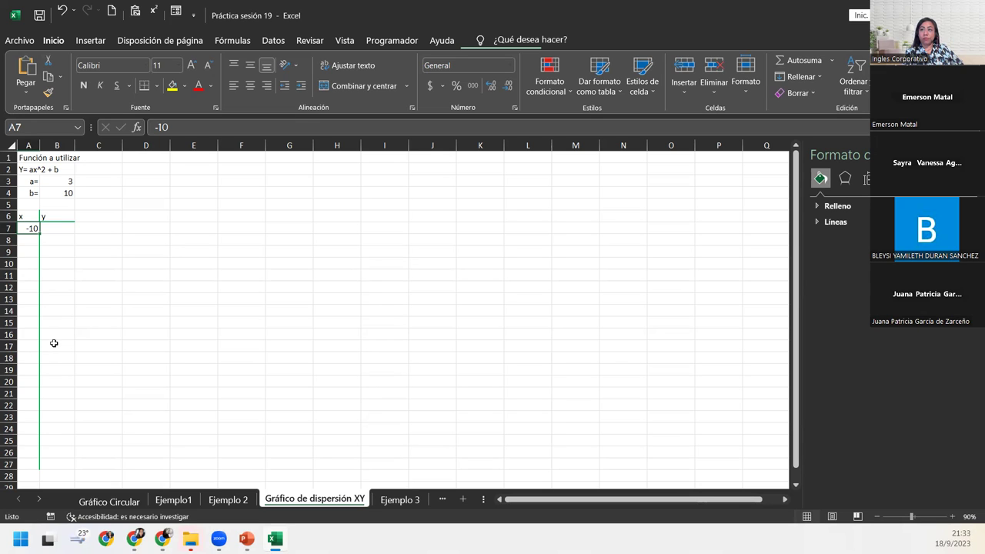
left_click(31, 242)
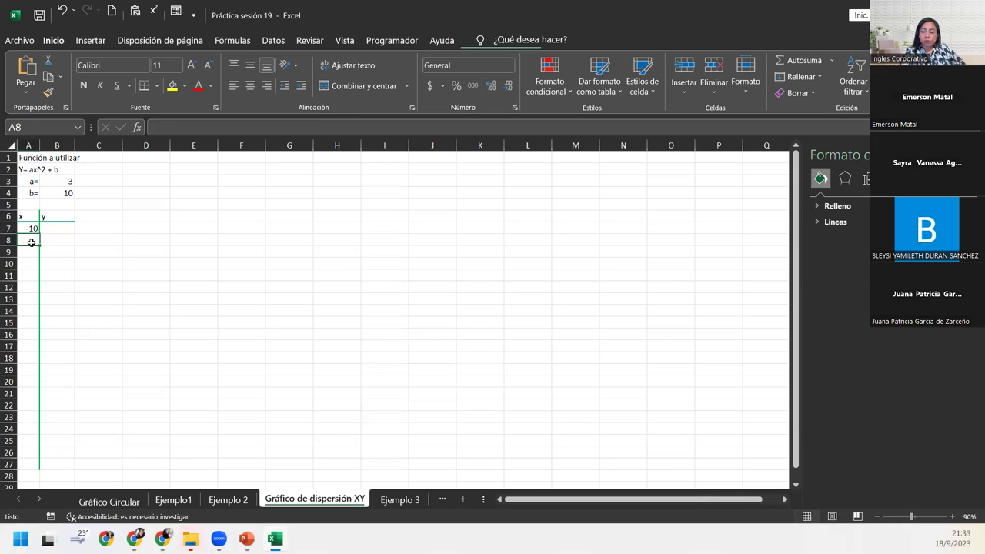
type("=A7+1")
key("Return")
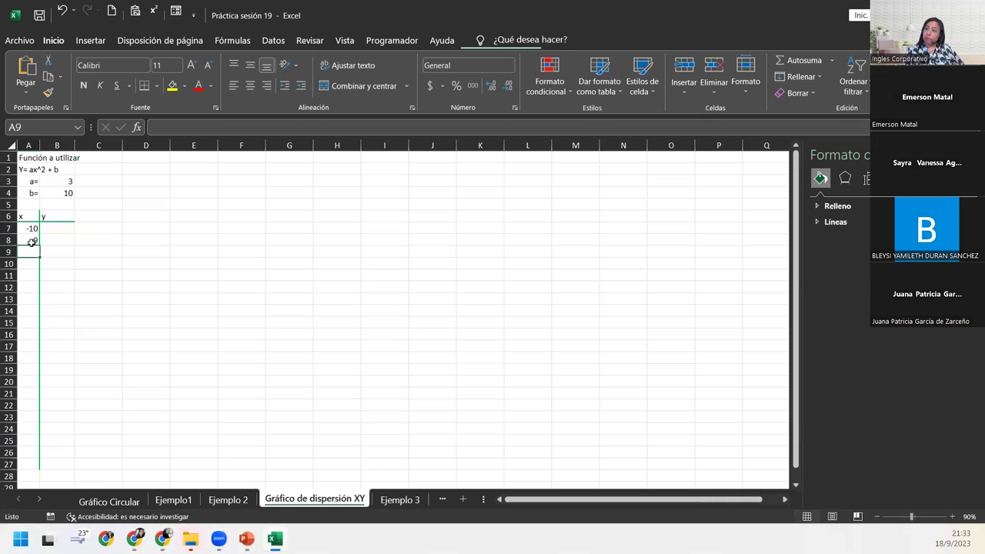
Step: Fill the x formula down to A27 so the column reaches 10, checking the first values
left_click_drag(31, 229, 36, 471)
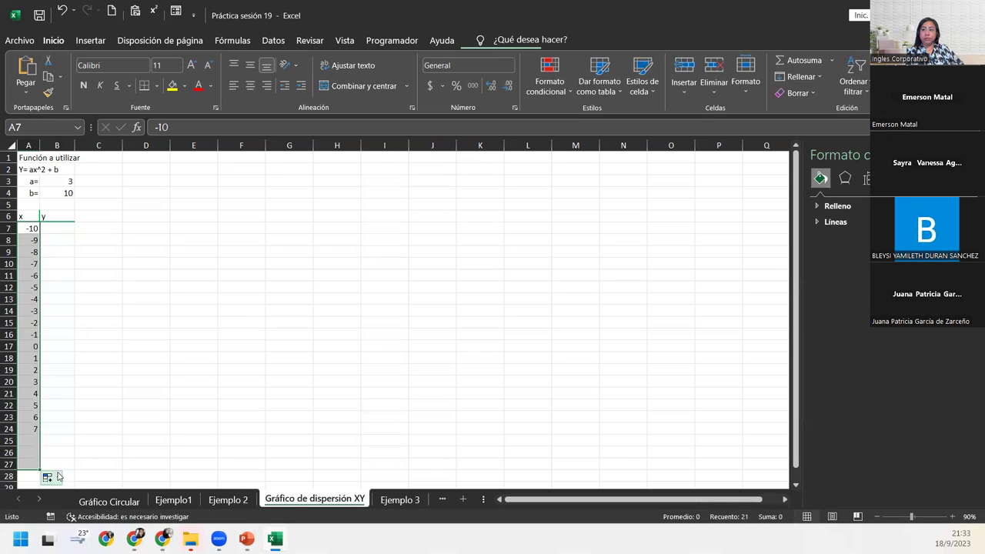
left_click(35, 227)
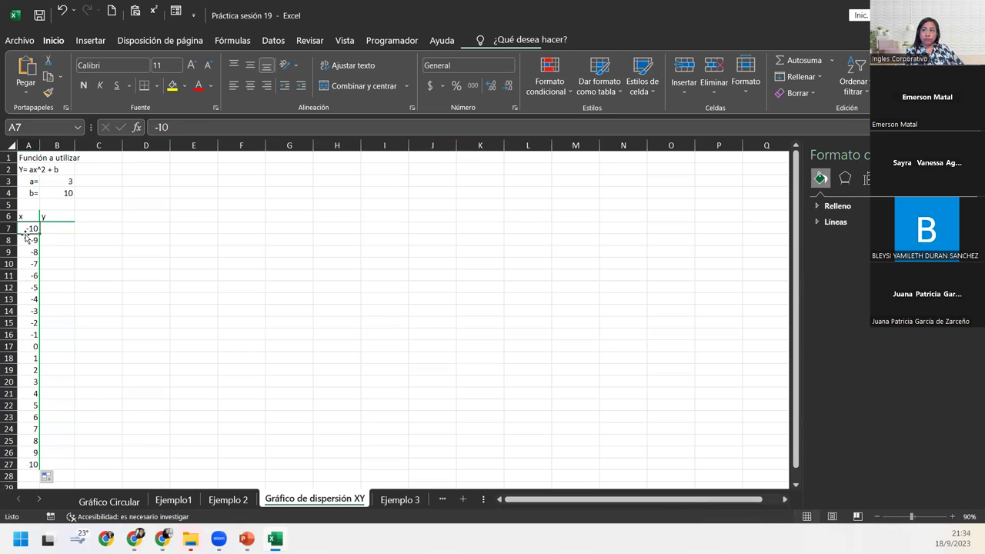
left_click(28, 240)
left_click(25, 229)
left_click(29, 240)
left_click(32, 230)
left_click_drag(33, 229, 34, 241)
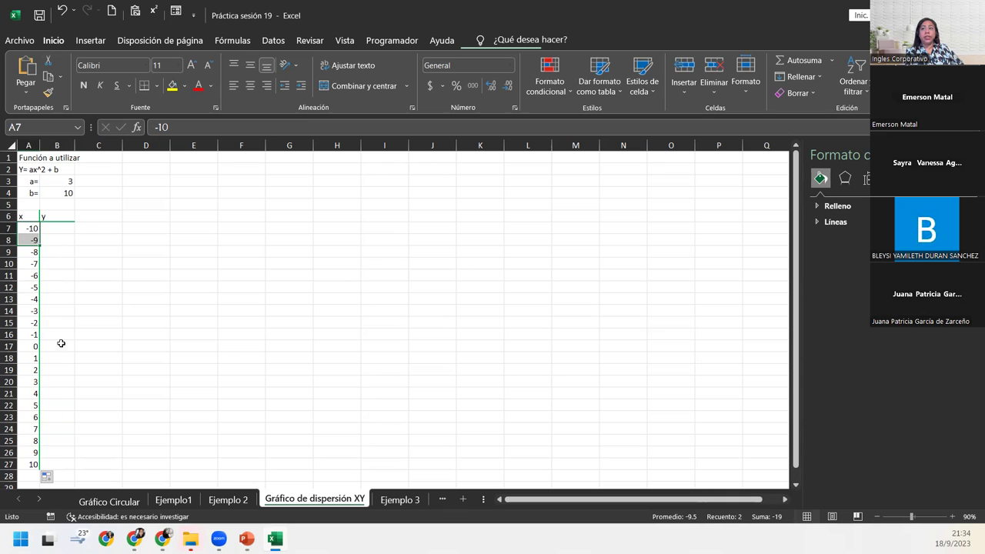
left_click(50, 228)
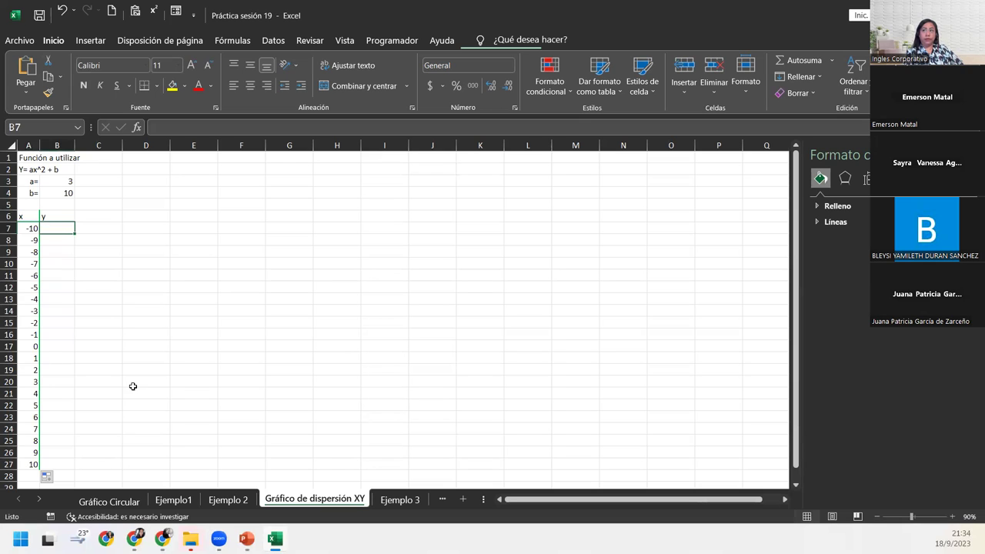
Step: Start B7's formula as =B3*A7, referencing parameter a and the x value
left_click(225, 500)
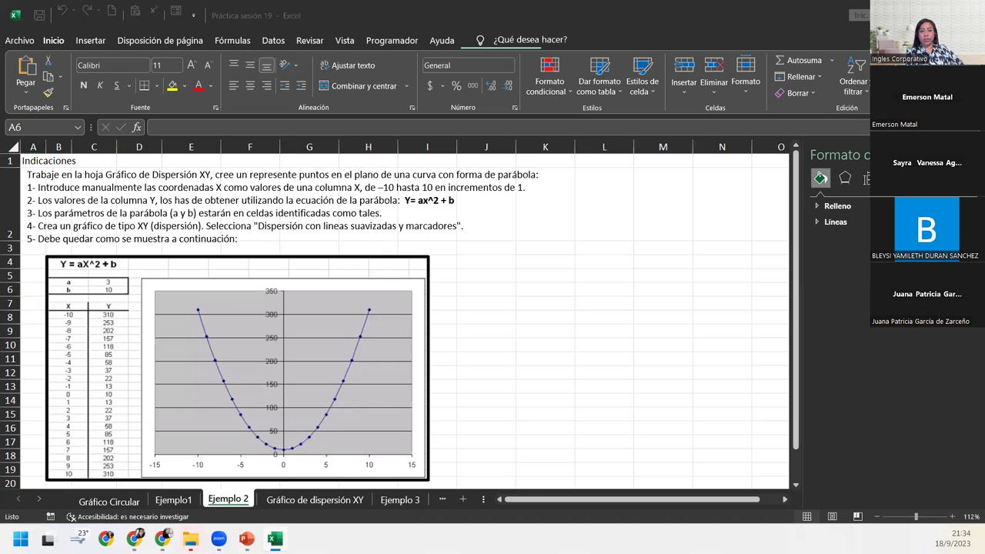
left_click(291, 504)
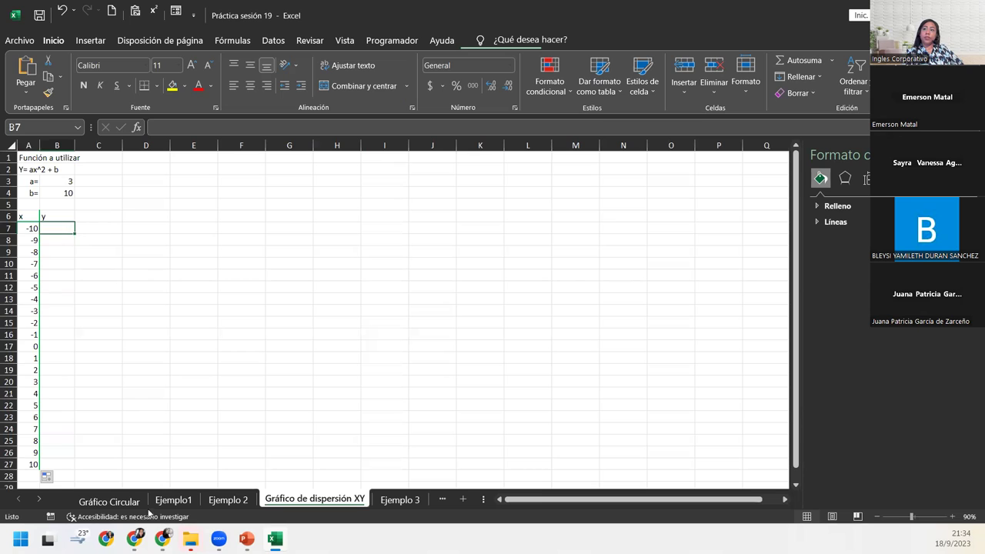
type("=")
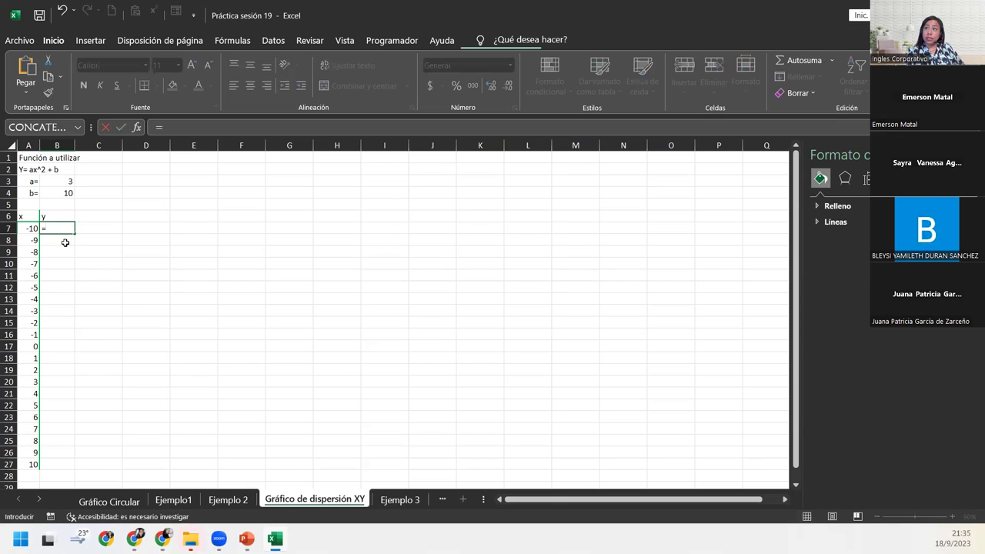
left_click(69, 180)
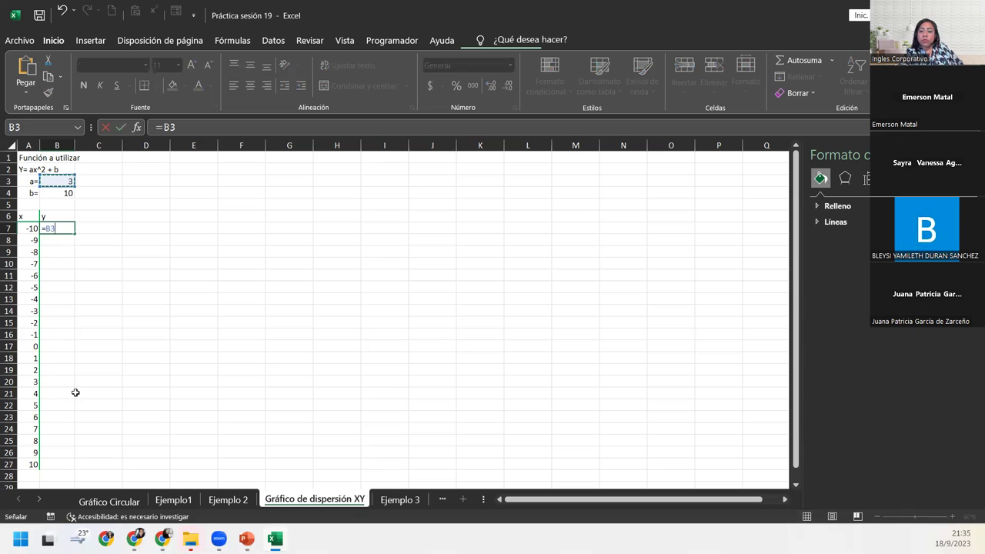
type("*")
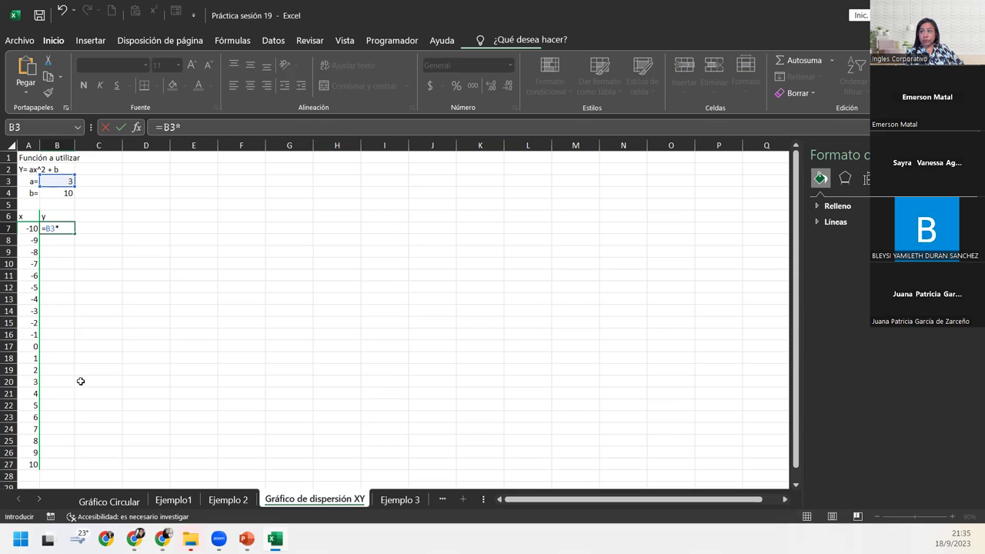
left_click(29, 228)
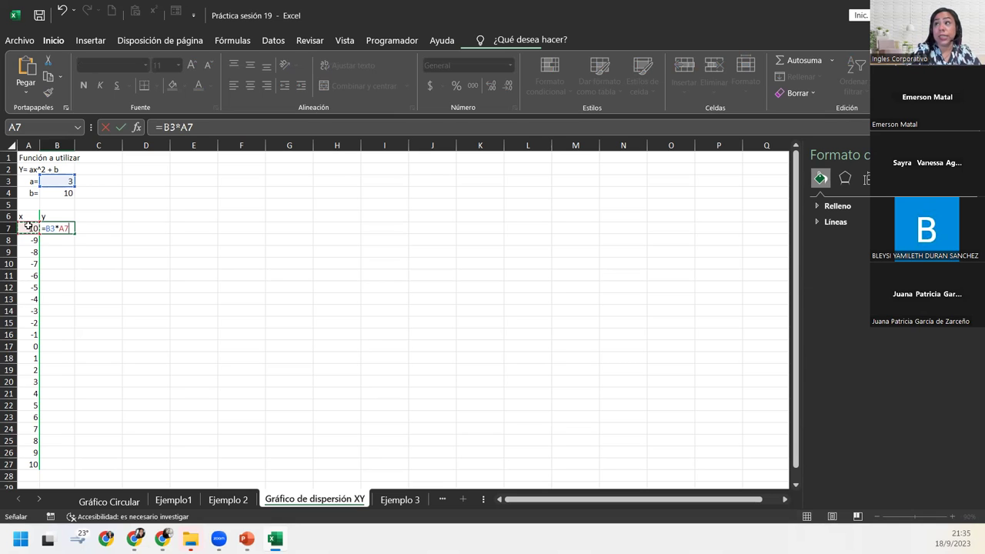
left_click(50, 224)
Step: Make B3 absolute, square x, and add an anchored $B$4 to give =$B$3*A7^2+$B$4
key("F4")
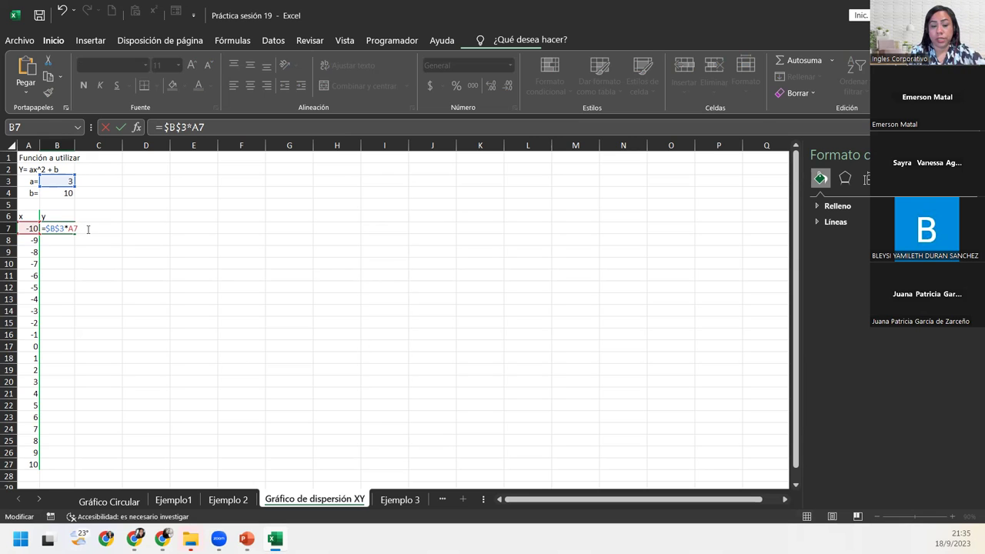
type("^2")
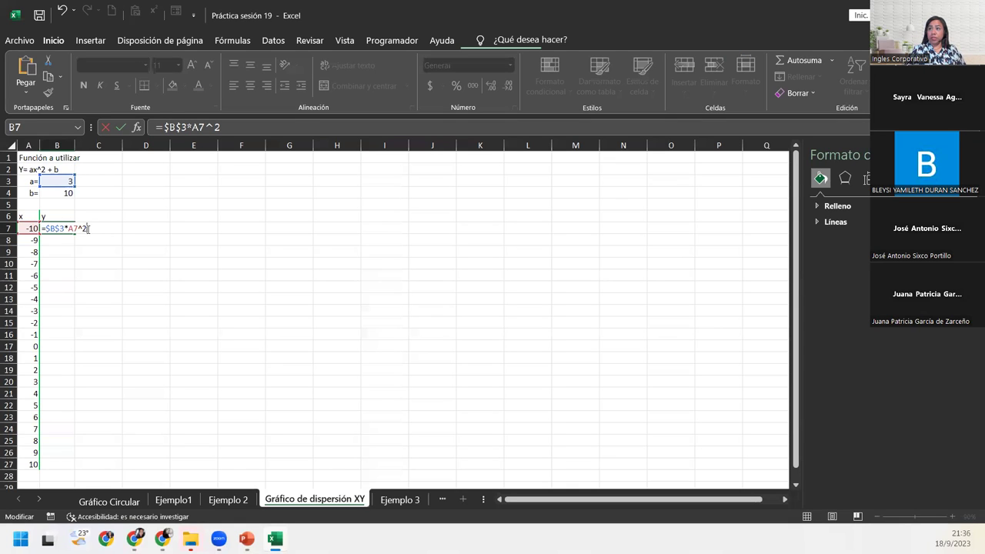
type("+")
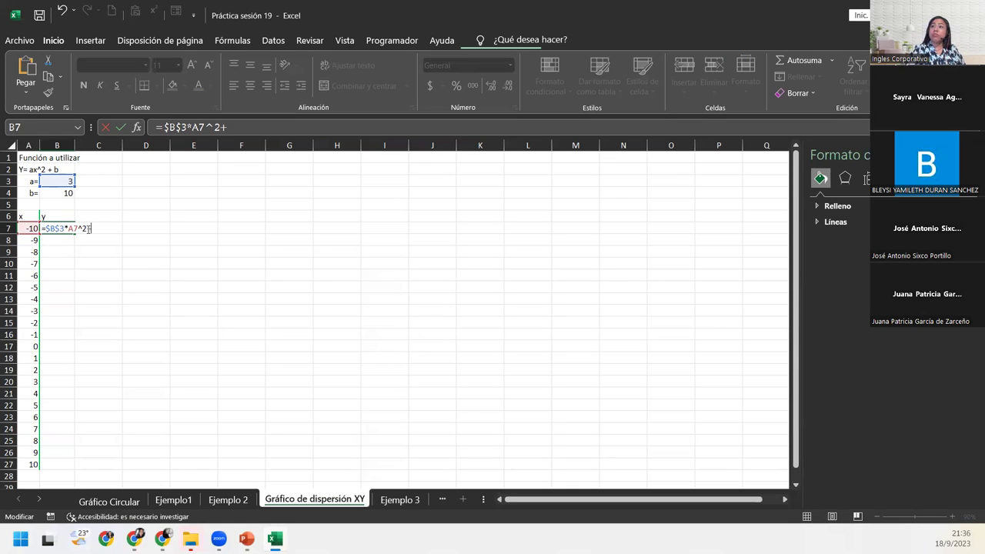
left_click(58, 193)
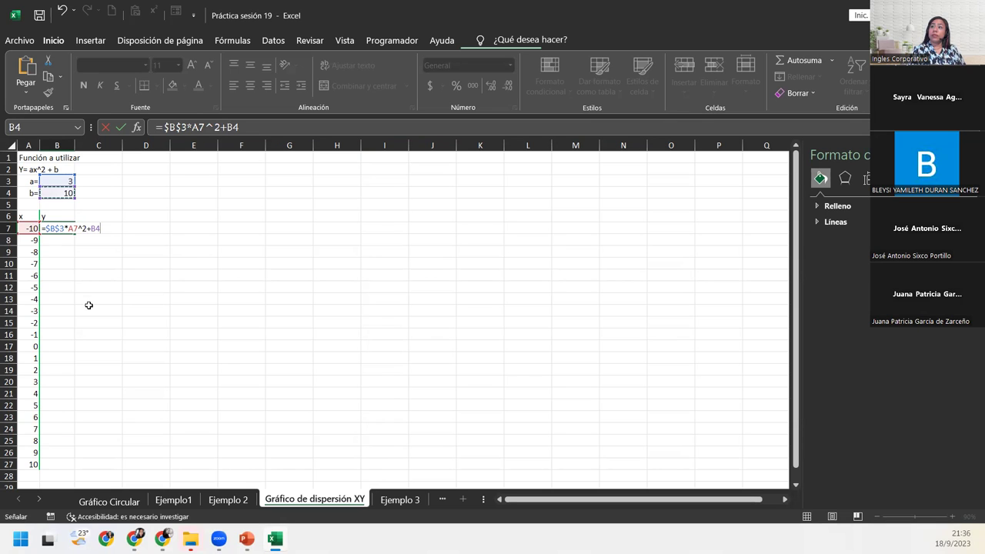
key("F4")
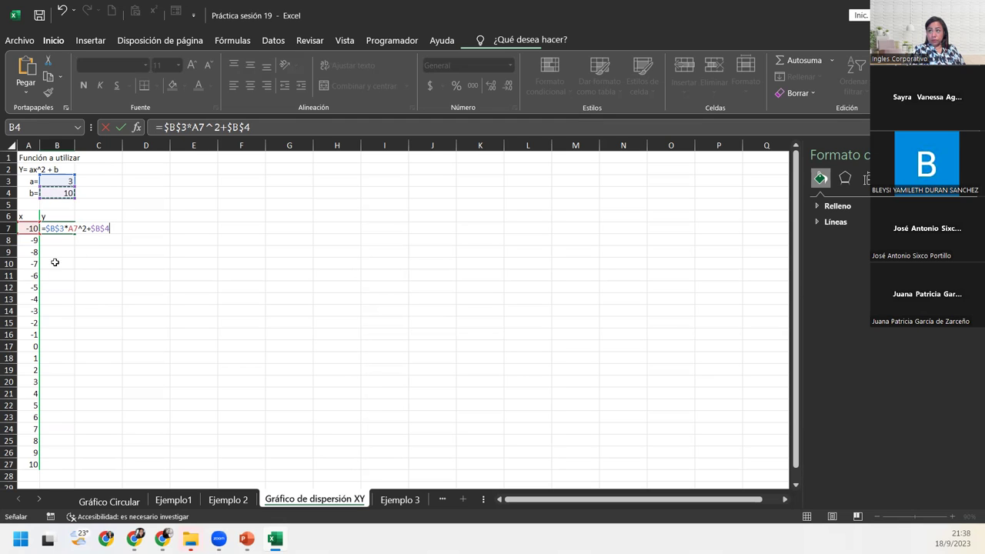
Step: Commit B7's formula so it returns 310 for x = -10, then reselect B7
key("Return")
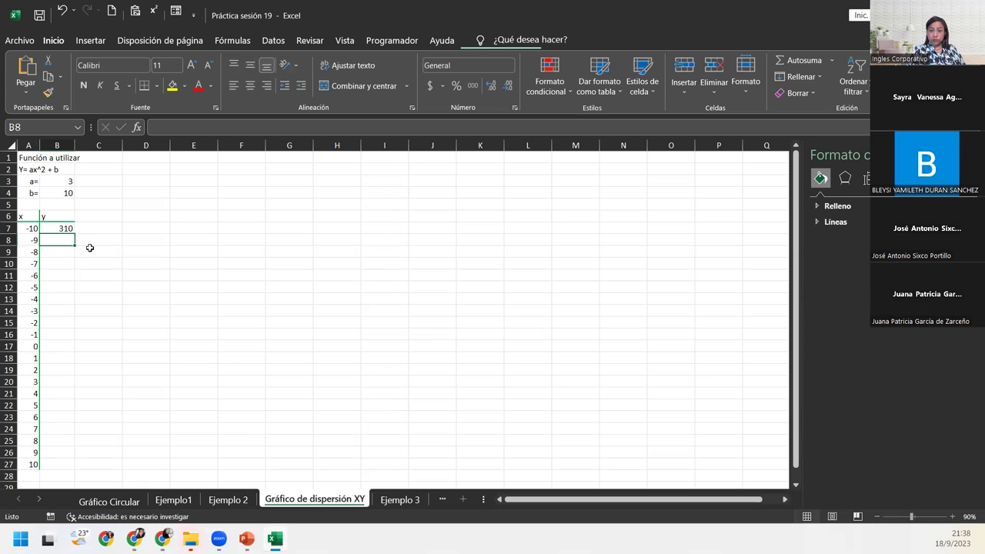
double_click(69, 227)
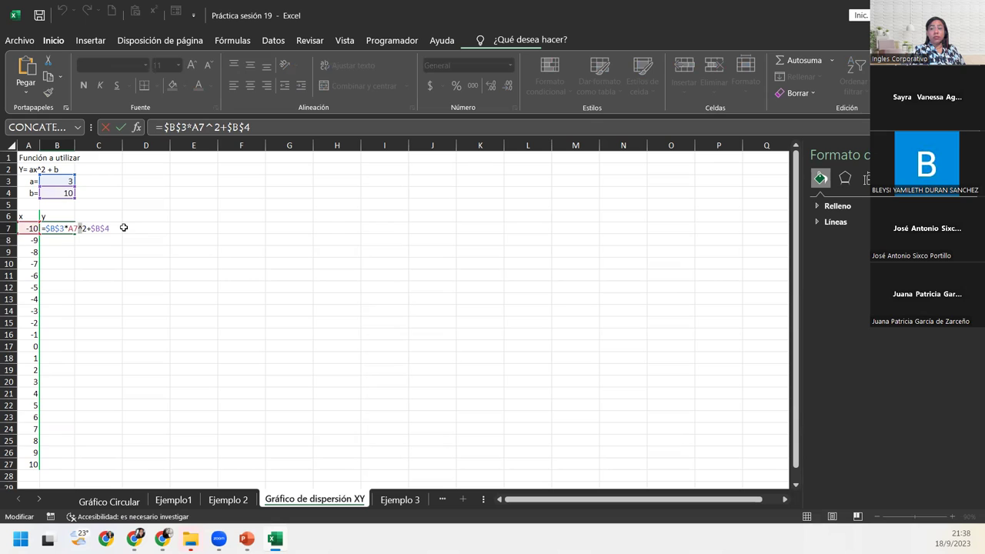
left_click(119, 226)
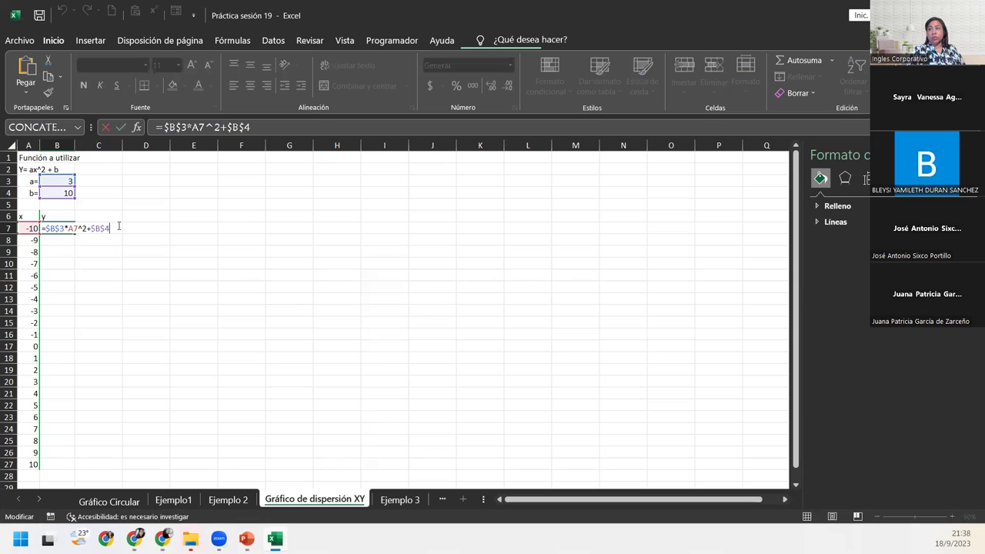
right_click(79, 227)
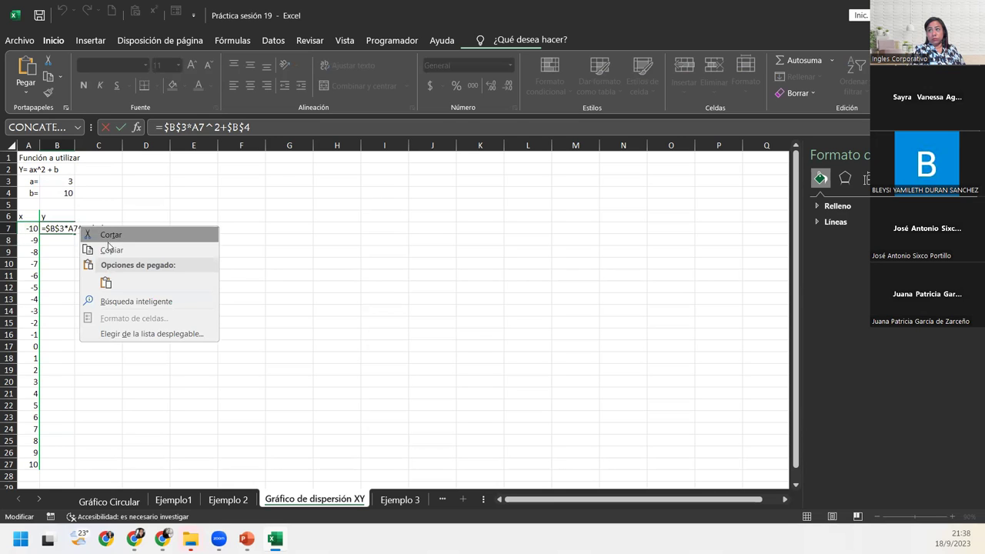
left_click(110, 248)
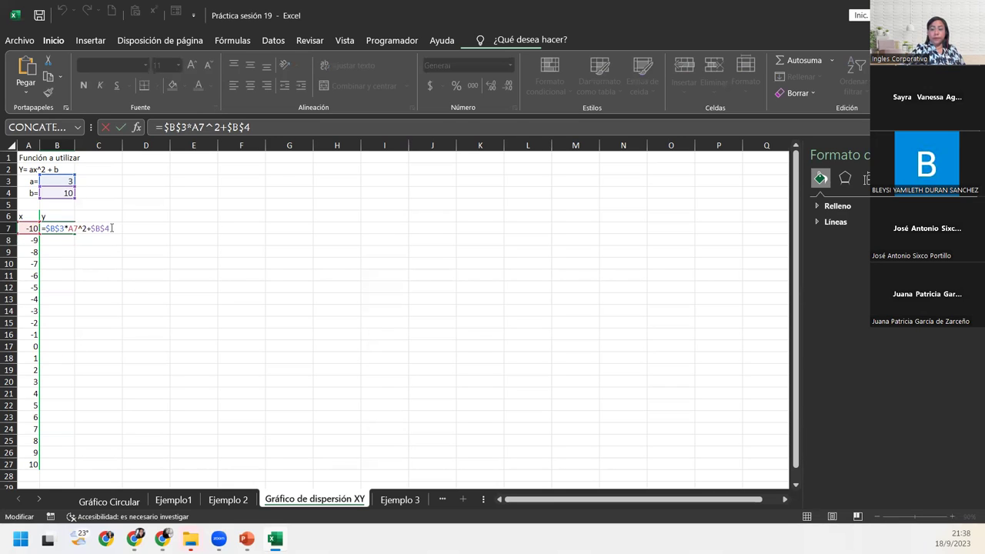
key("Return")
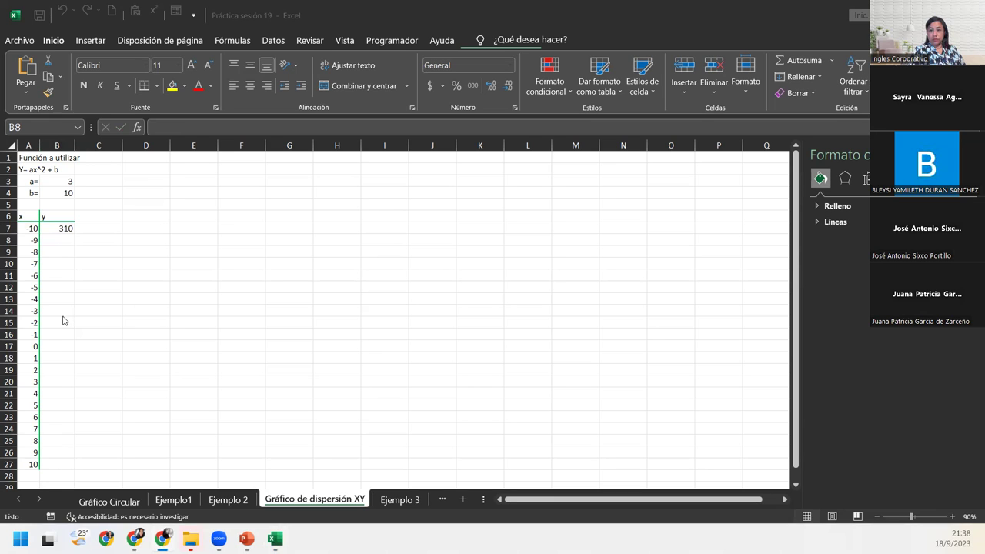
left_click(67, 230)
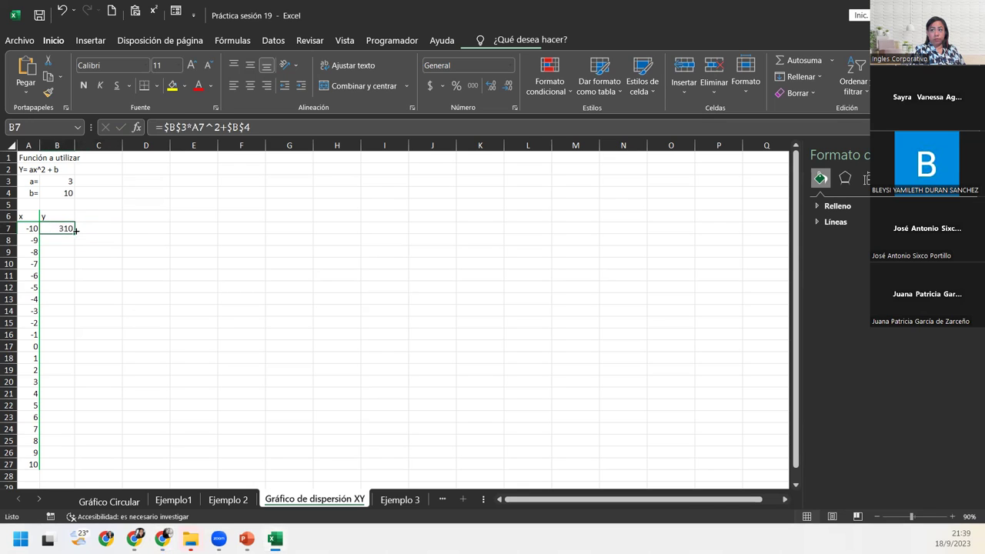
Step: Copy B7's y formula down to B27 and select the x/y table A6:B27
double_click(76, 230)
left_click(54, 291)
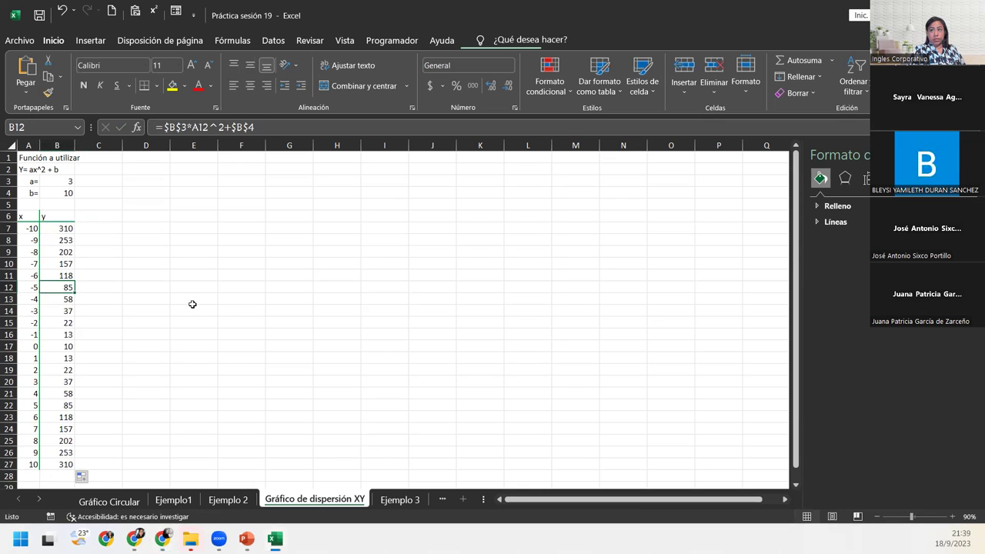
left_click(193, 300)
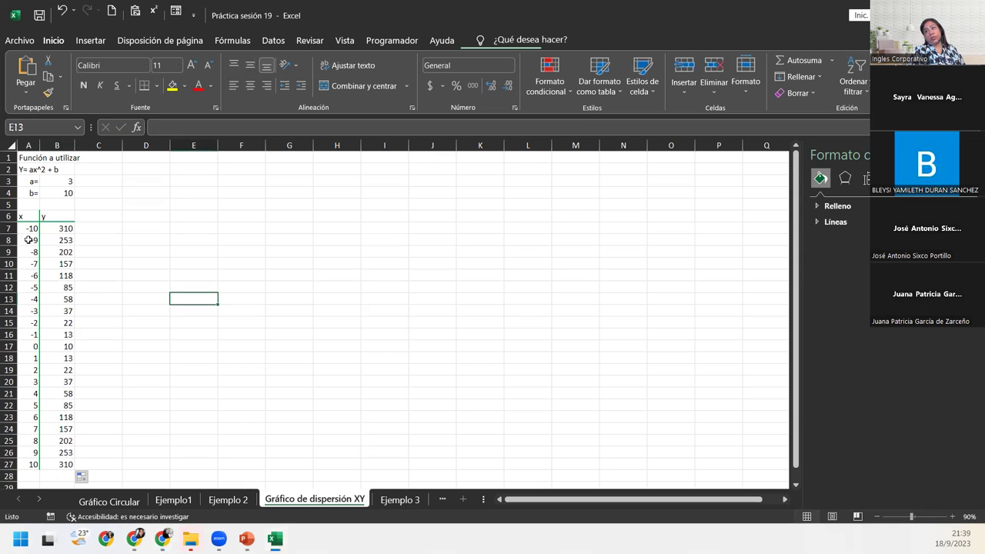
left_click_drag(24, 217, 58, 468)
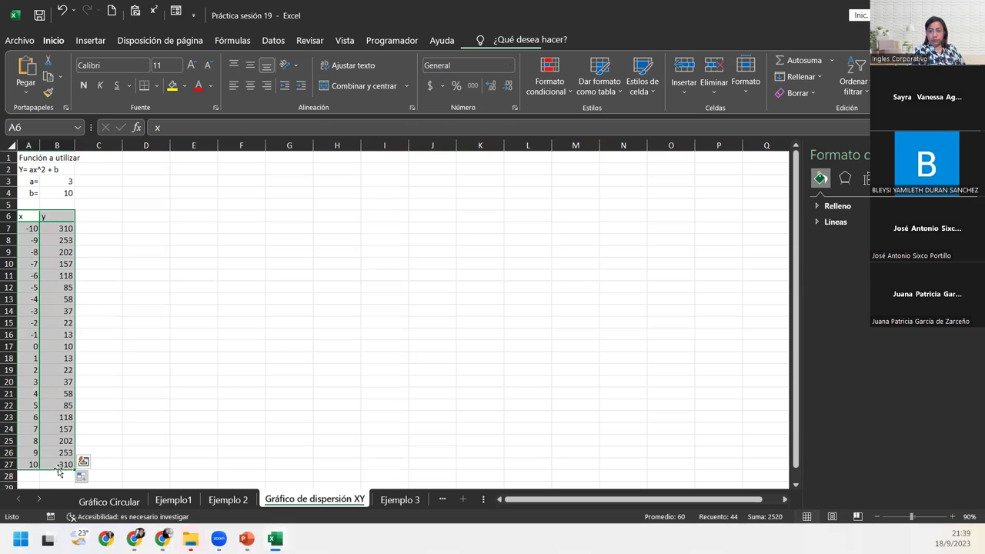
left_click(231, 500)
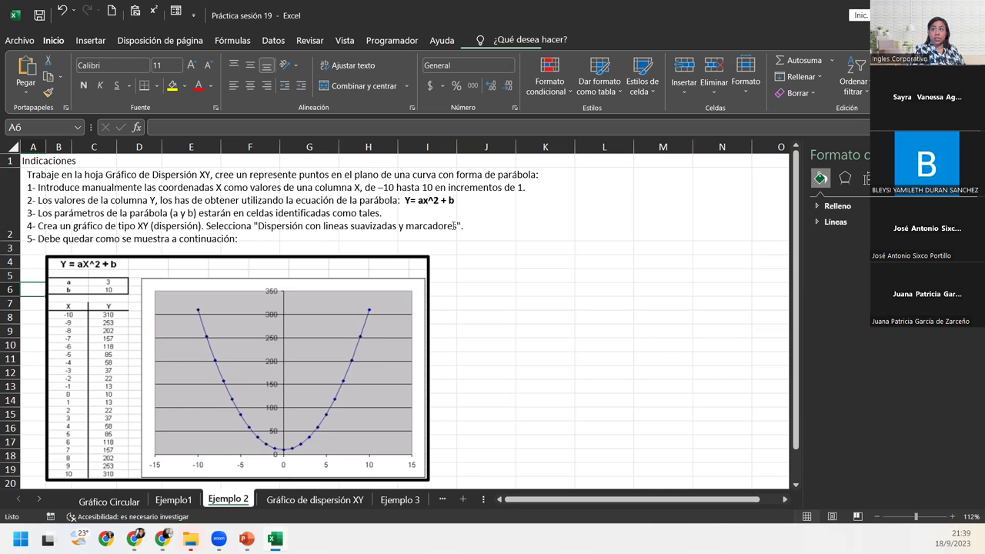
Step: Return to Gráfico de dispersión XY and open the Insertar scatter chart list
scroll(407, 285, "down", 1)
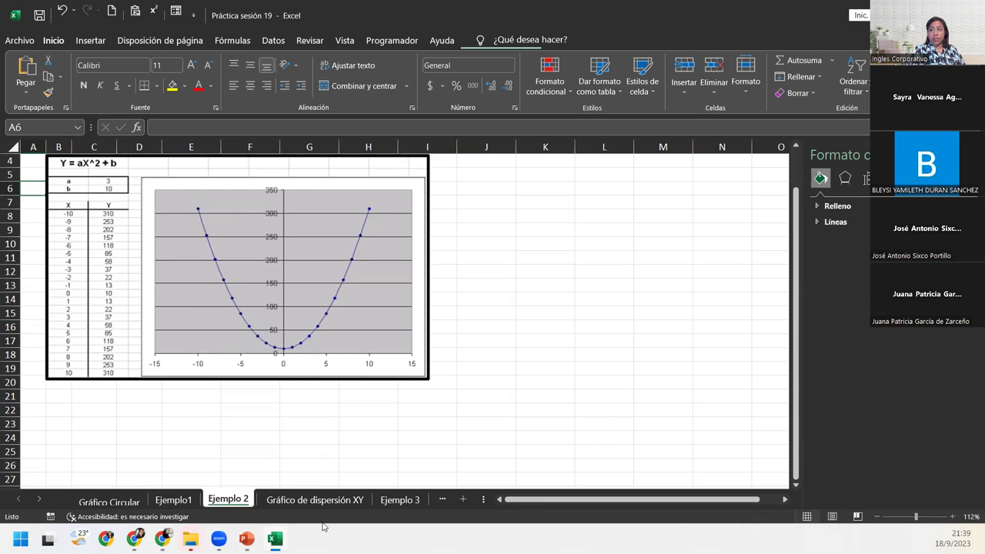
left_click(320, 498)
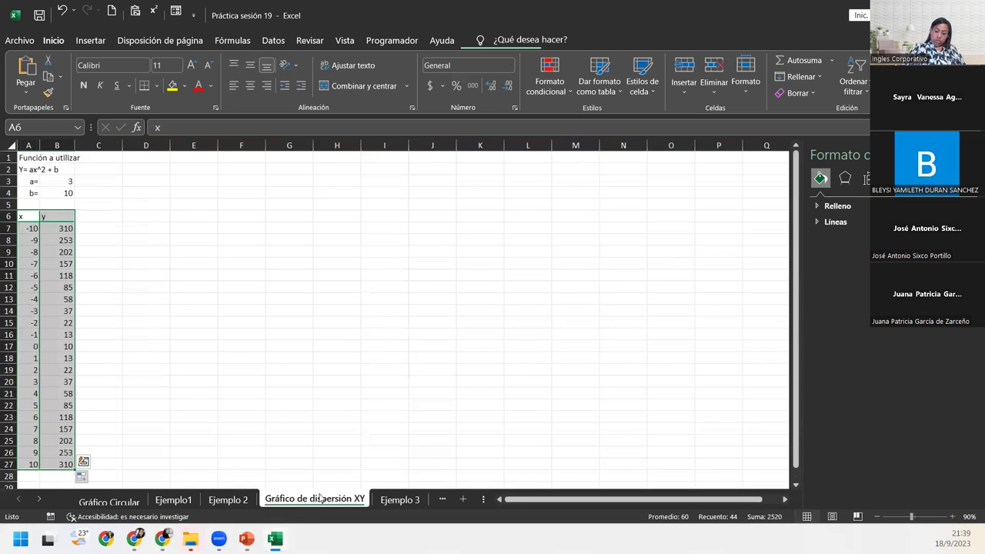
mouse_move(247, 539)
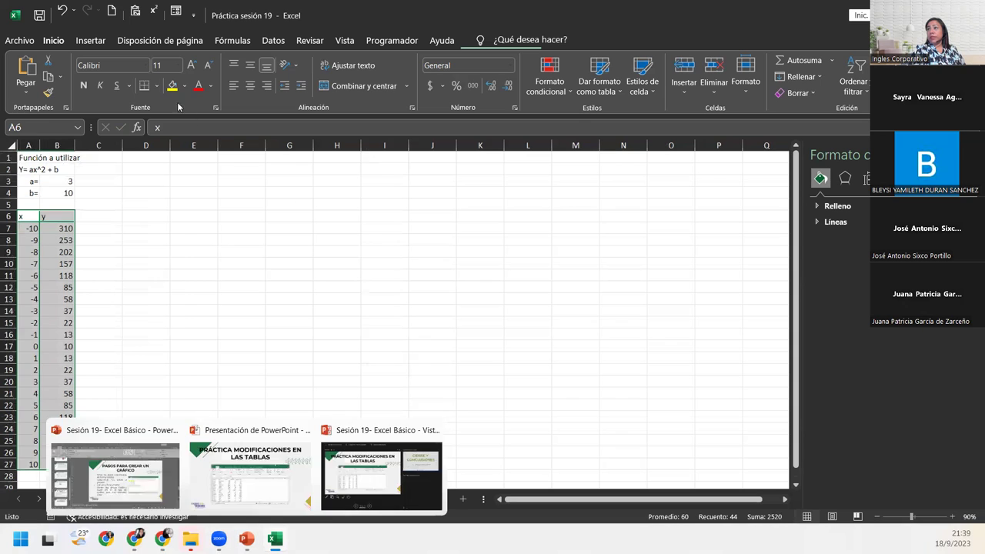
left_click(110, 43)
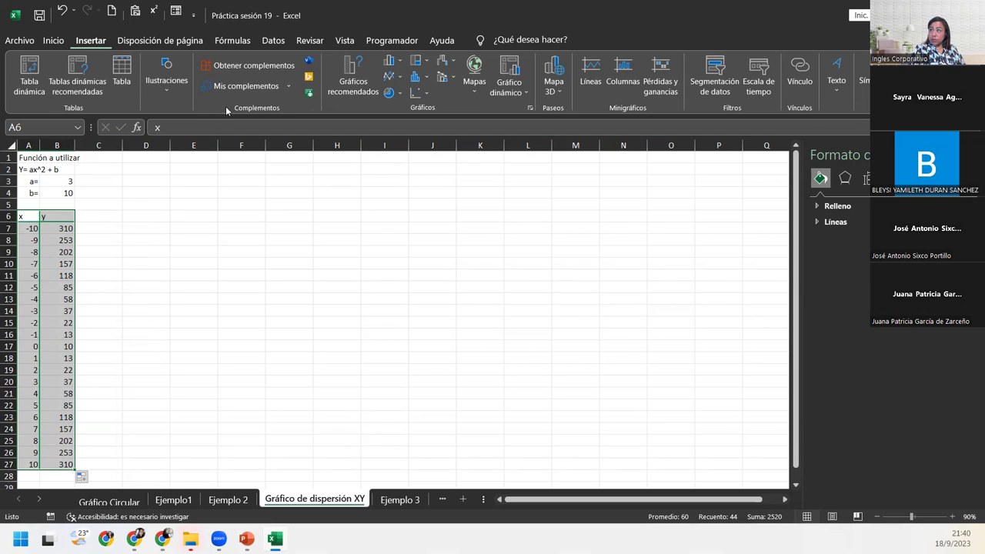
left_click(429, 92)
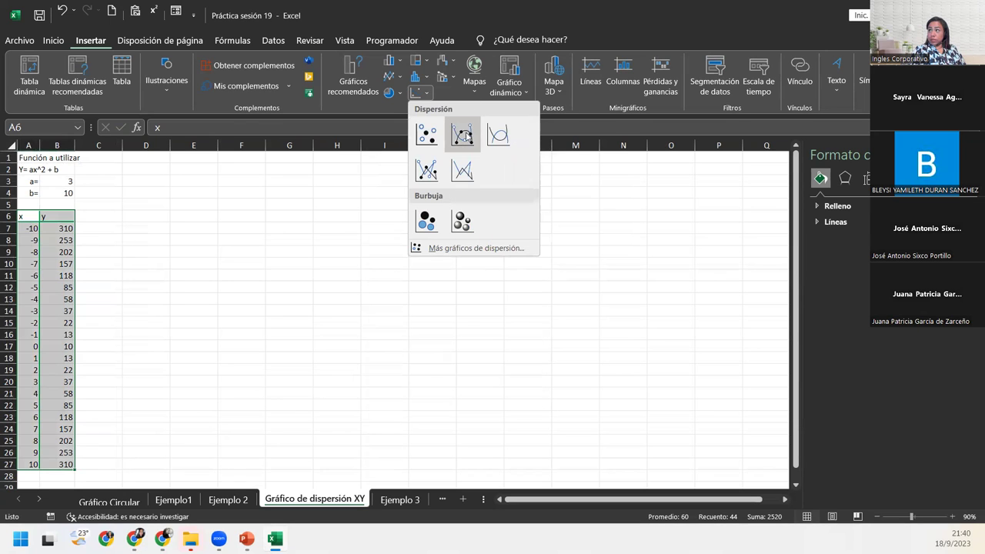
Step: Insert a Dispersión con líneas suavizadas y marcadores chart beside the table and compare it with Ejemplo 2
left_click(464, 135)
mouse_move(325, 244)
left_mouse_down()
mouse_move(153, 209)
mouse_move(161, 219)
left_mouse_up()
left_click(219, 500)
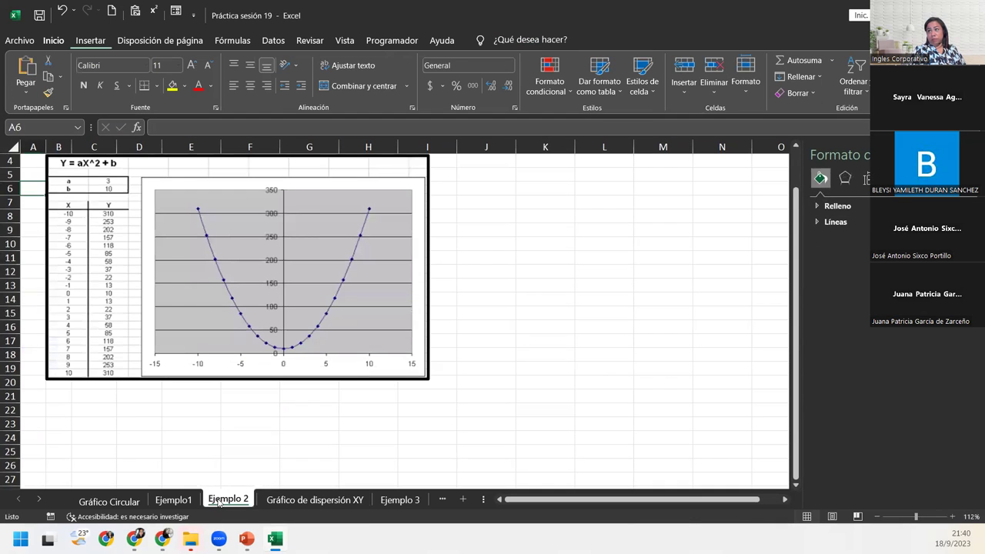
left_click(290, 501)
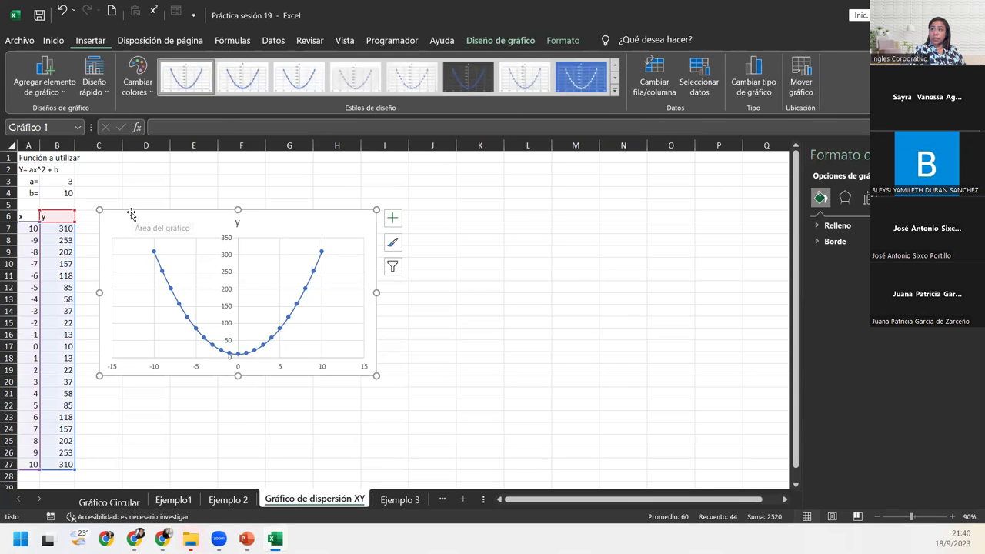
left_click(229, 500)
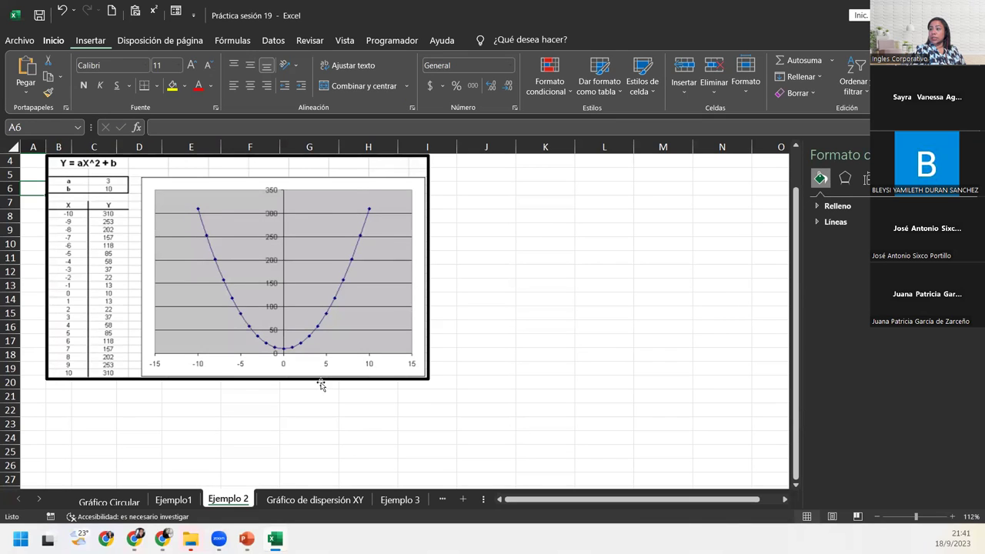
Step: Place the parabola chart just right of the table, stretching it down to row 27 and wider
left_click(306, 501)
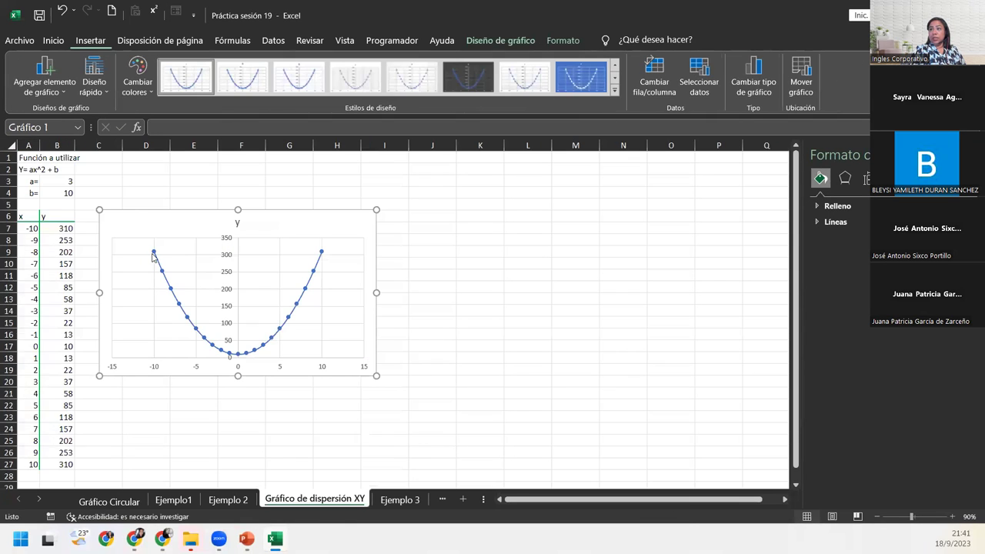
left_click_drag(132, 215, 128, 221)
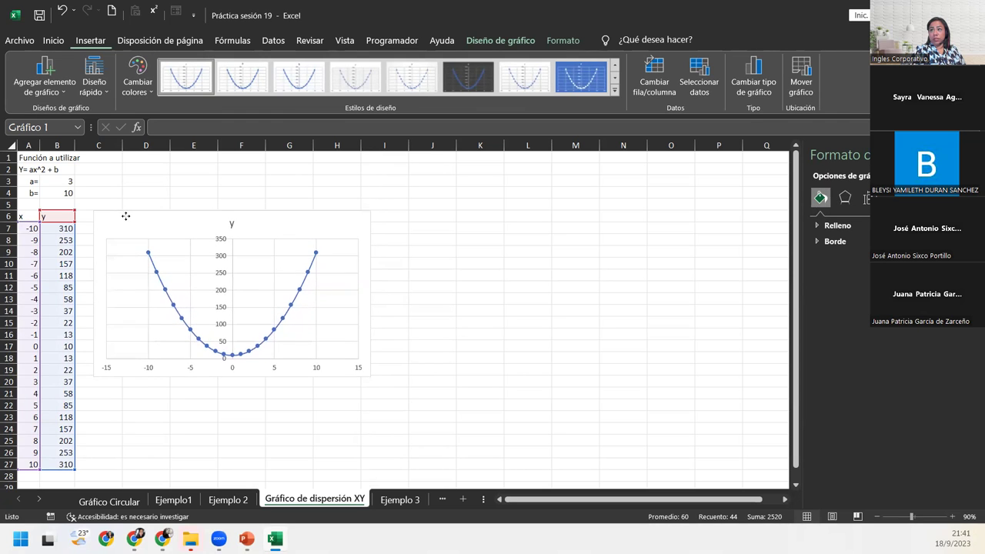
left_click_drag(127, 220, 126, 215)
left_click_drag(232, 376, 232, 465)
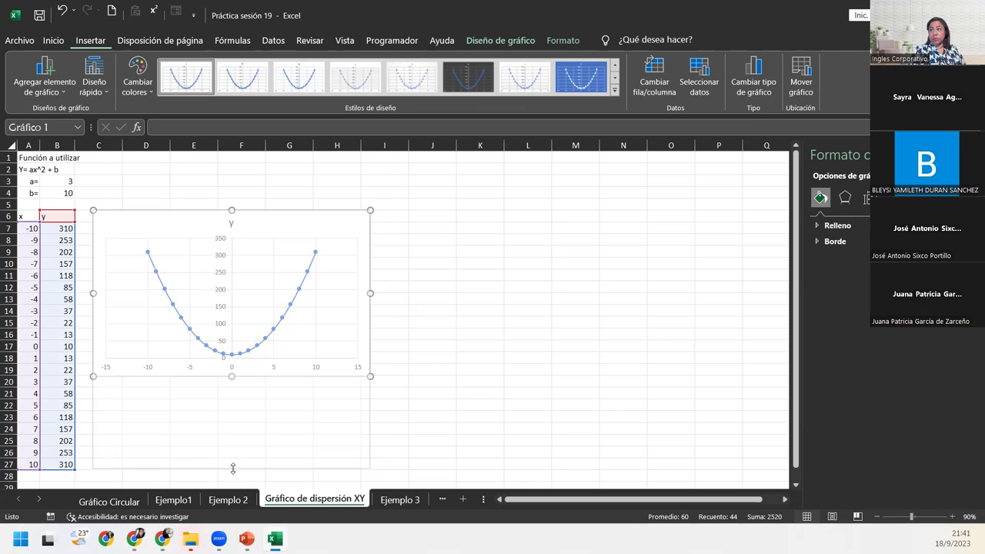
left_click_drag(231, 465, 231, 468)
left_click_drag(370, 340, 391, 356)
left_click_drag(93, 339, 86, 339)
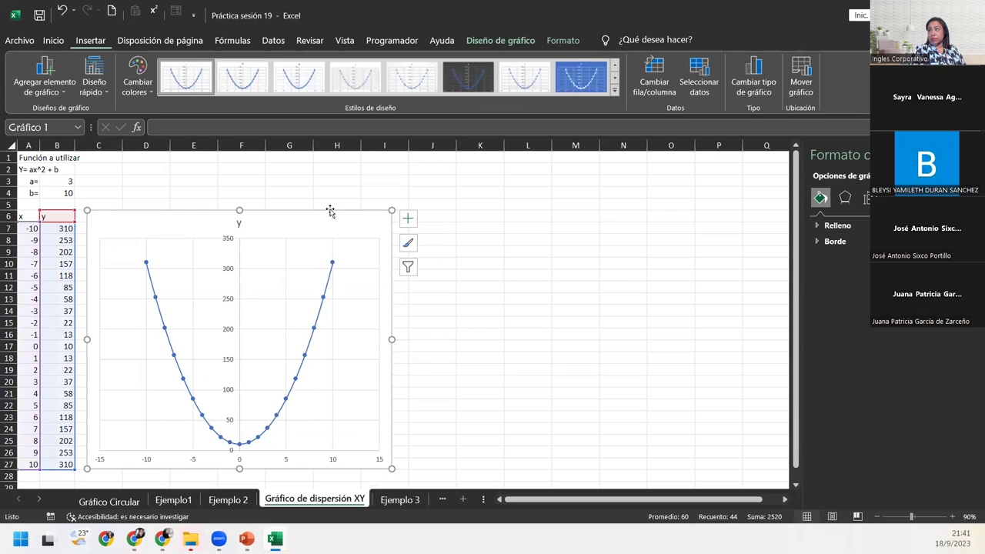
left_click(614, 90)
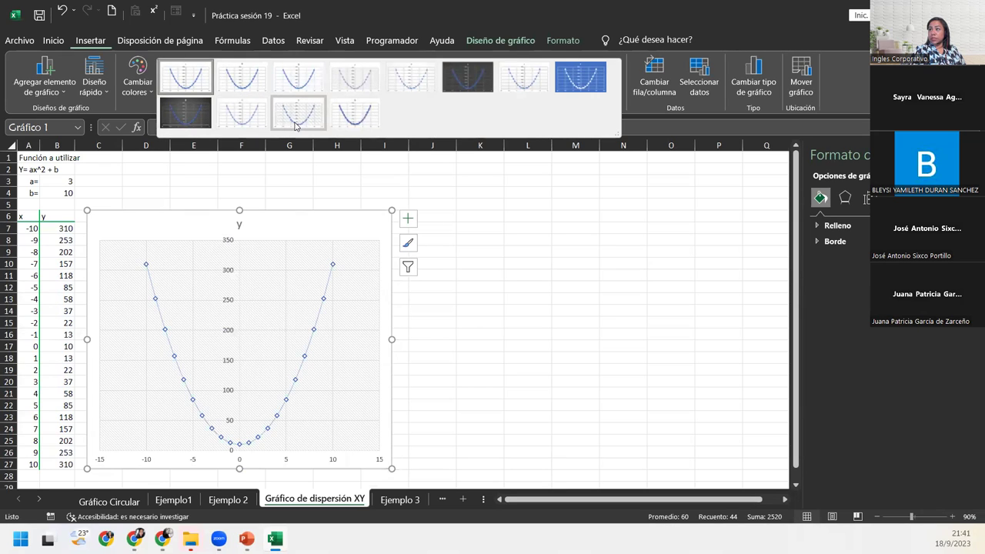
Step: After comparing with Ejemplo 2, apply the hatched Estilo 11 chart style to the parabola scatter chart
left_click(228, 499)
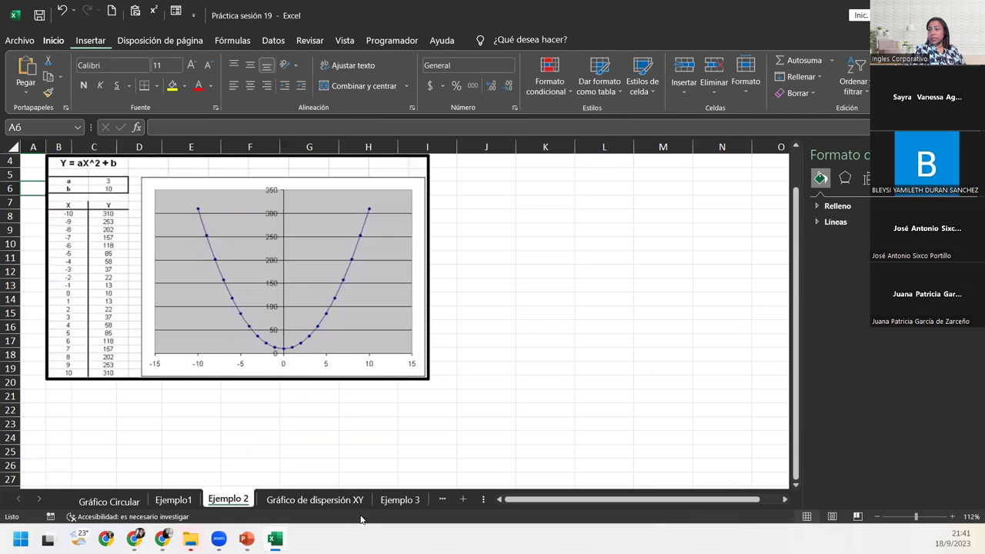
left_click(314, 499)
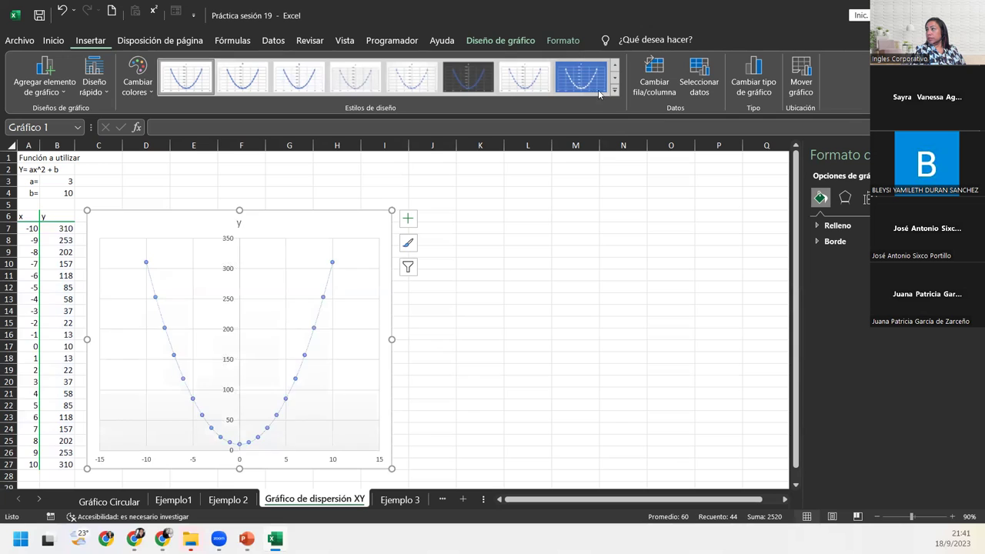
left_click(614, 90)
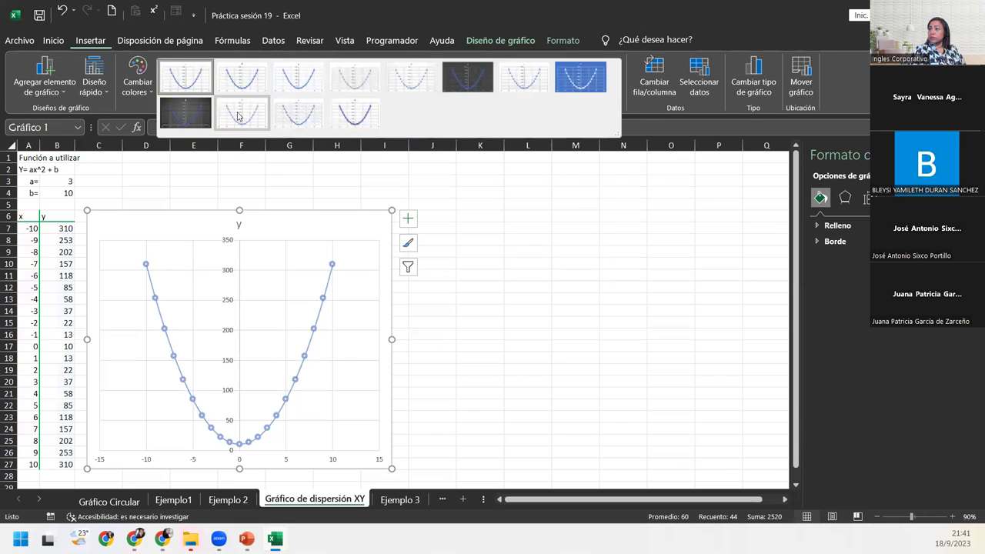
left_click(294, 126)
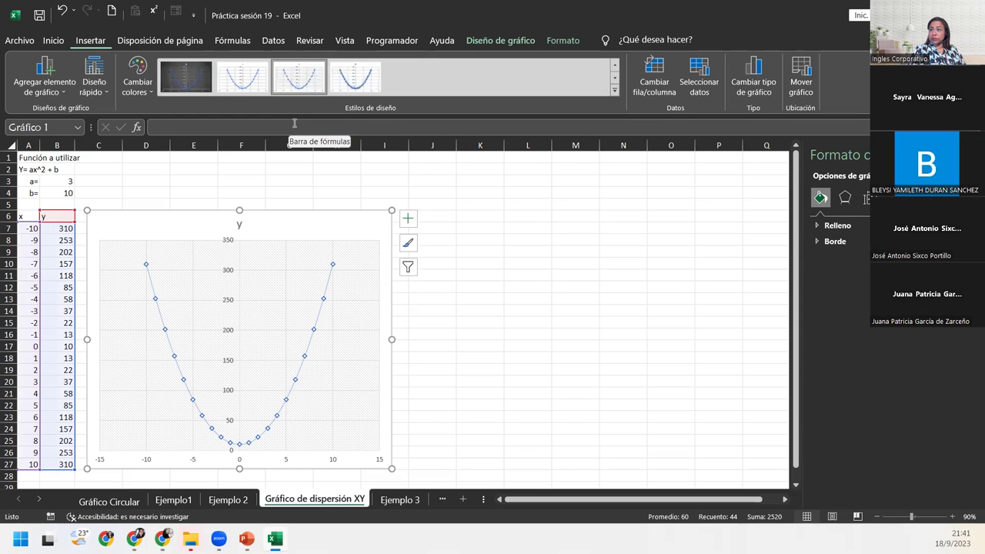
left_click(445, 442)
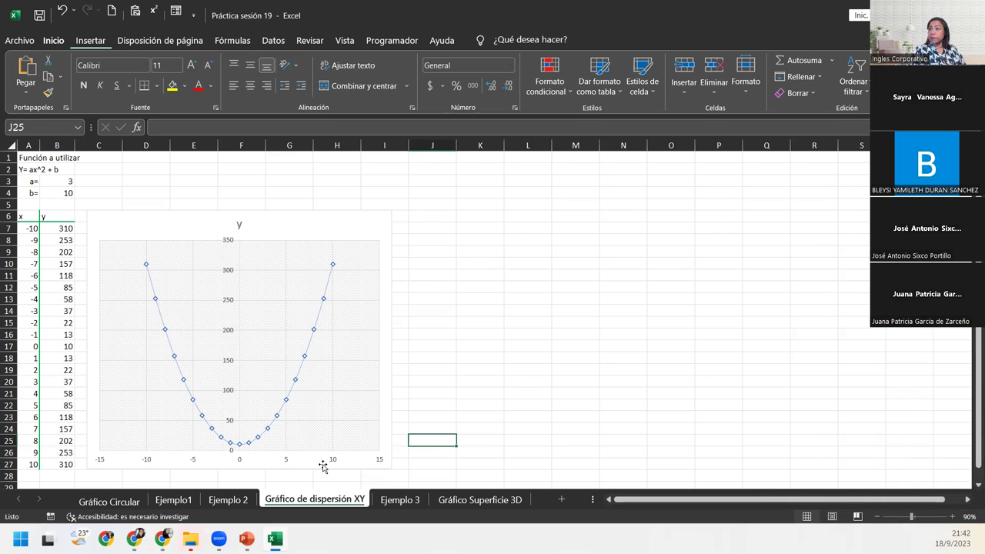
Step: Zoom to 140% and open B7's formula =$B$3*A7^2+$B$4 in edit mode
left_click(952, 516)
left_click(952, 517)
left_click(953, 517)
left_click(952, 516)
left_click(952, 517)
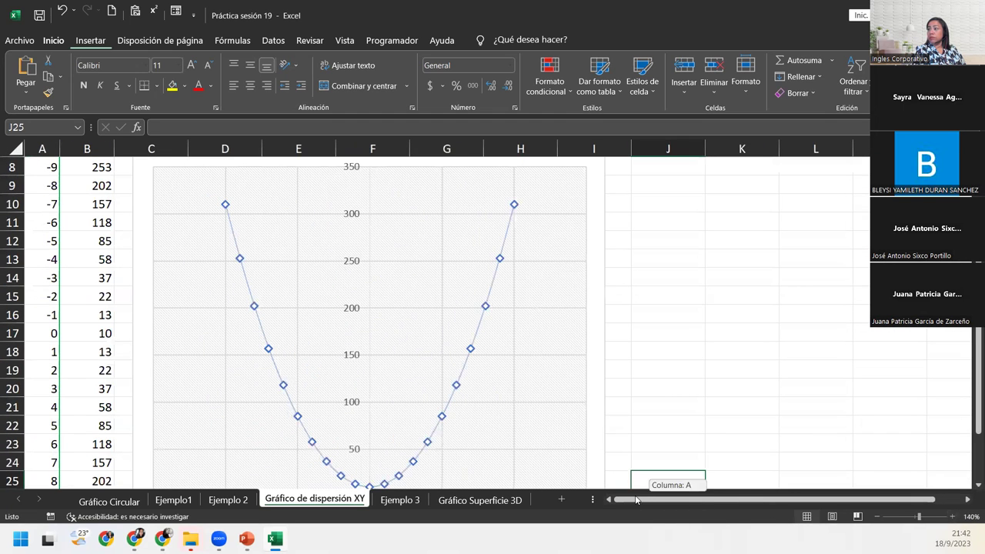
scroll(122, 286, "up", 3)
left_click(97, 282)
key("ctrl+Down")
scroll(112, 274, "down", 2)
scroll(157, 323, "up", 6)
double_click(84, 277)
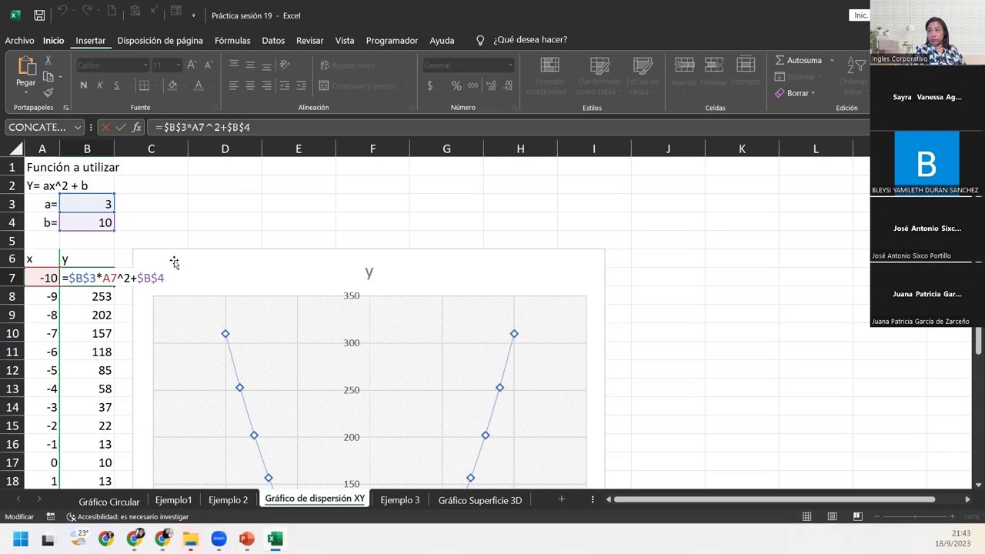
Step: Leave B7's formula unchanged and zoom back out to see the whole table
key("ctrl+Return")
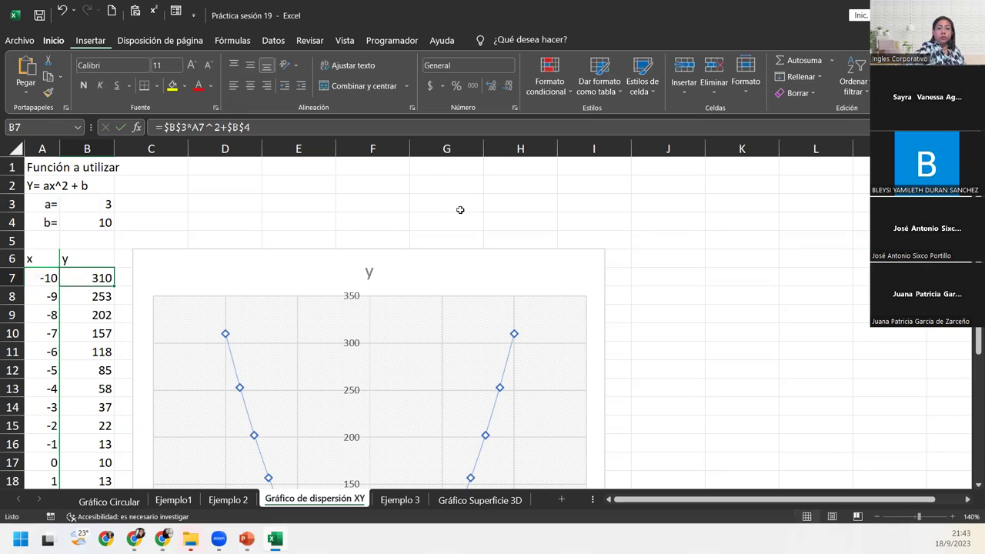
left_click(878, 516)
left_click(878, 517)
left_click(878, 516)
left_click(878, 516)
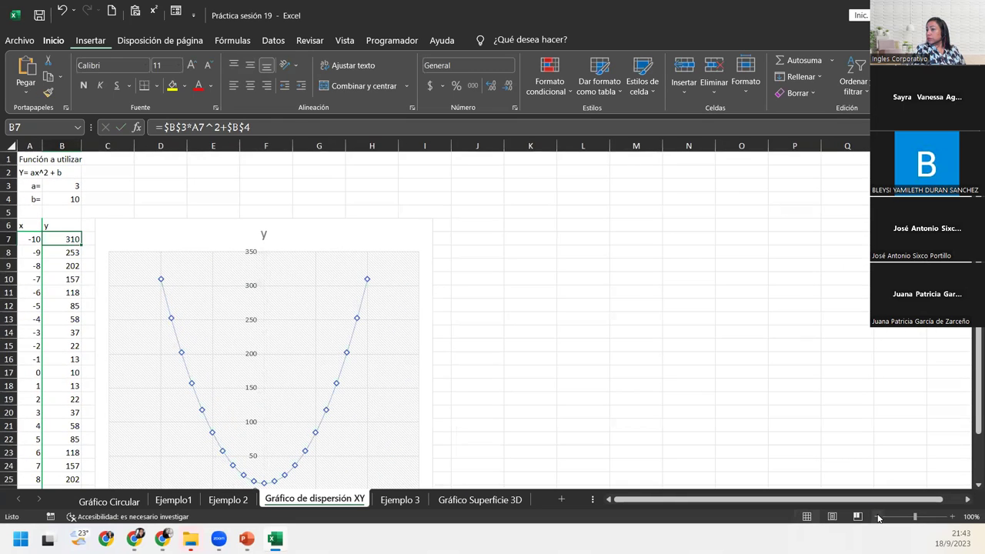
left_click(878, 517)
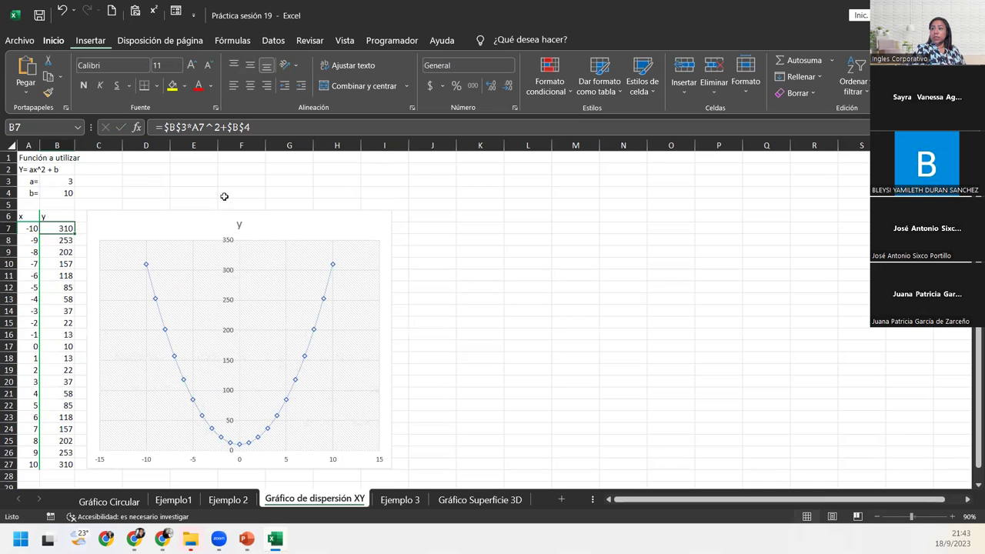
Step: Enter the student's name in cell D4 beside the a and b values
left_click(187, 220)
left_click(117, 200)
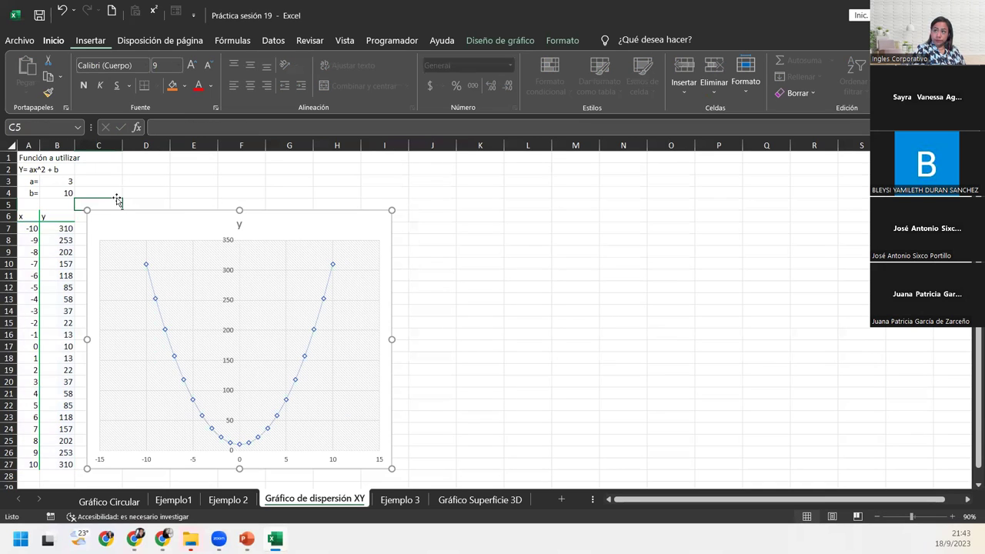
left_click(138, 189)
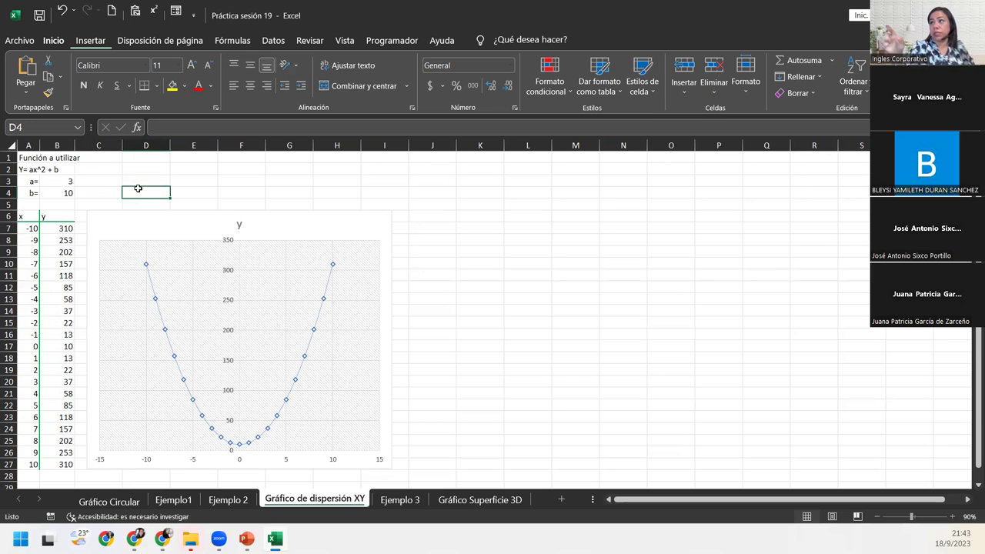
type("Mau")
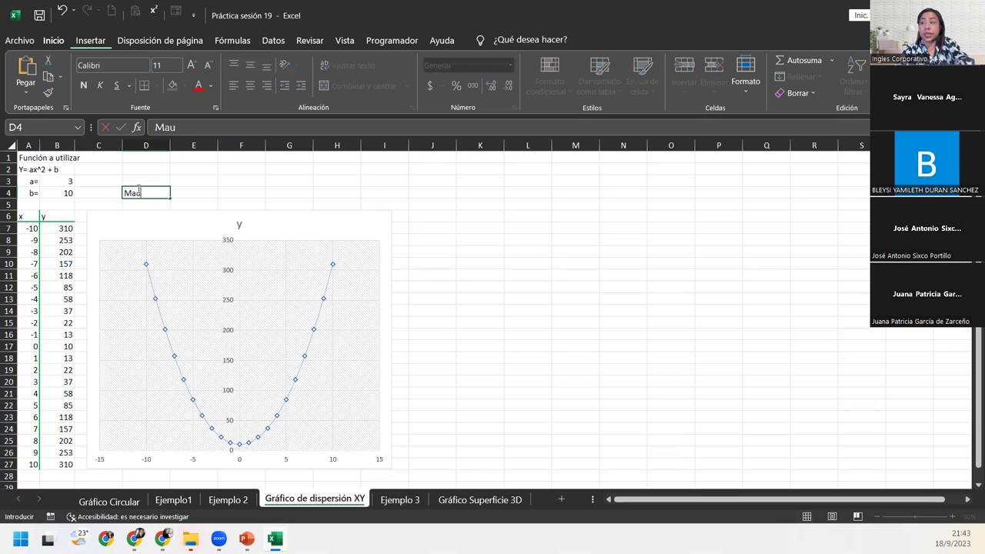
type("ra Del Cid")
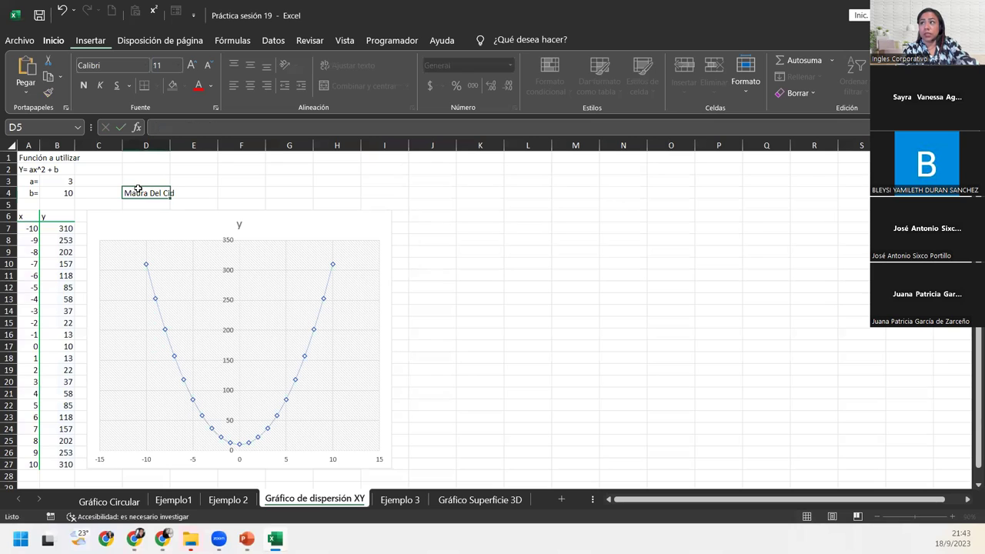
key("Return")
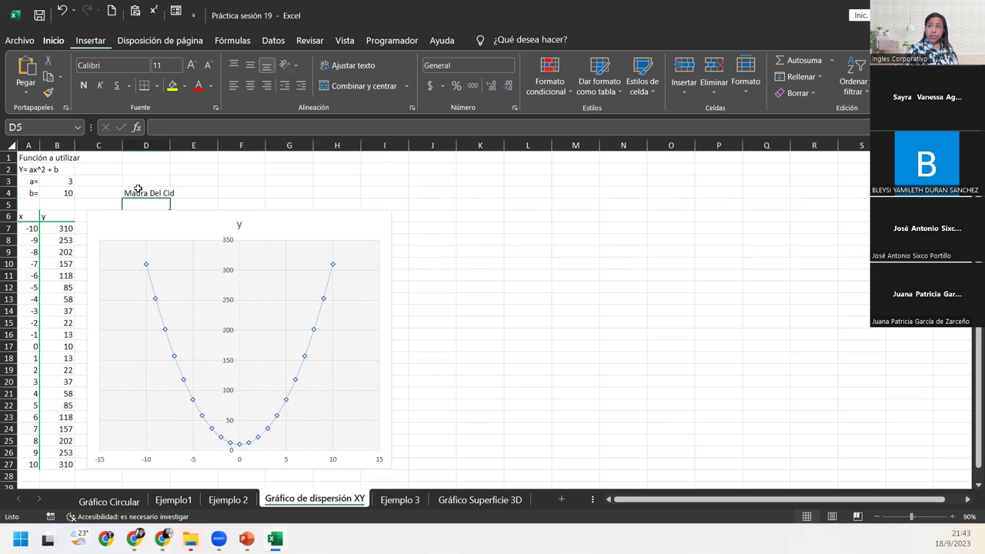
left_click(138, 189)
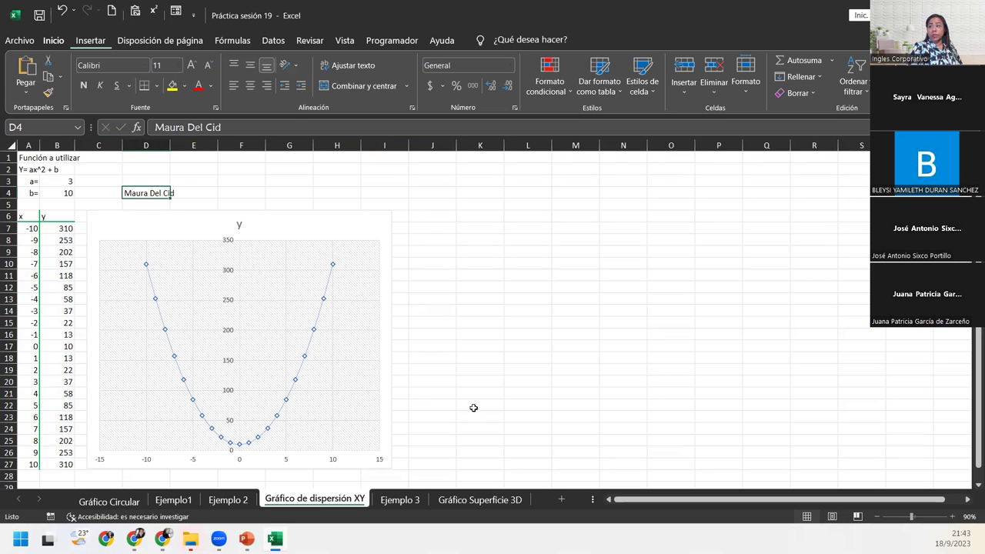
left_click(133, 231)
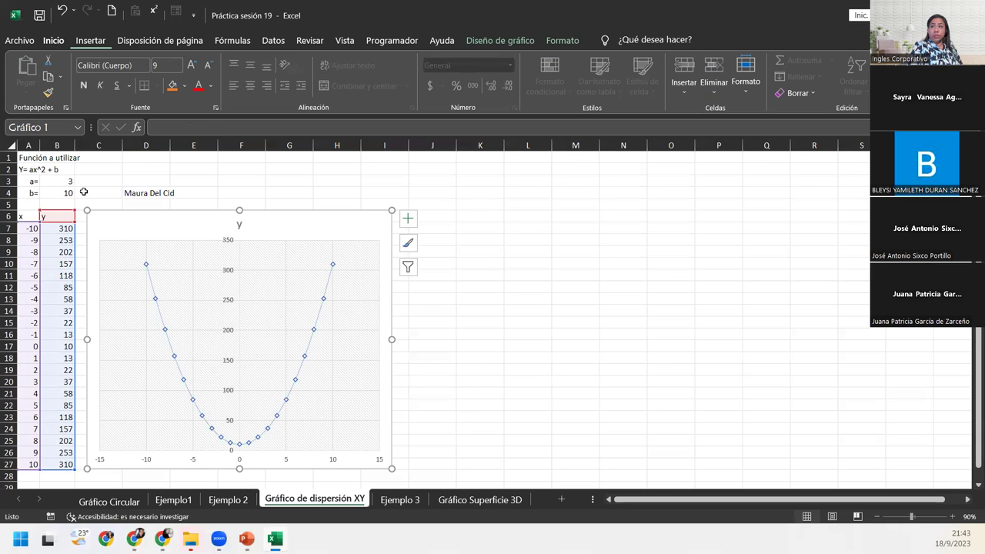
left_click(78, 157)
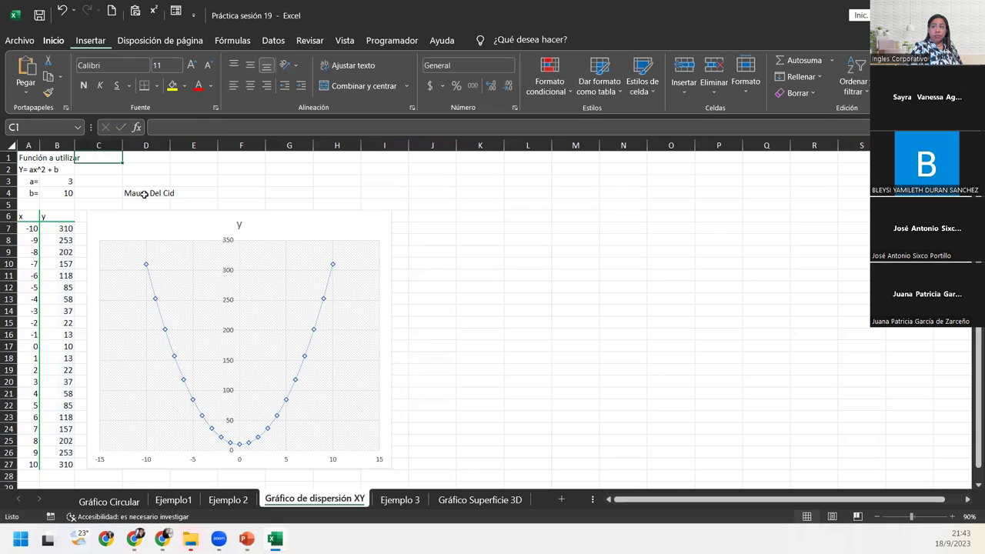
left_click(28, 157)
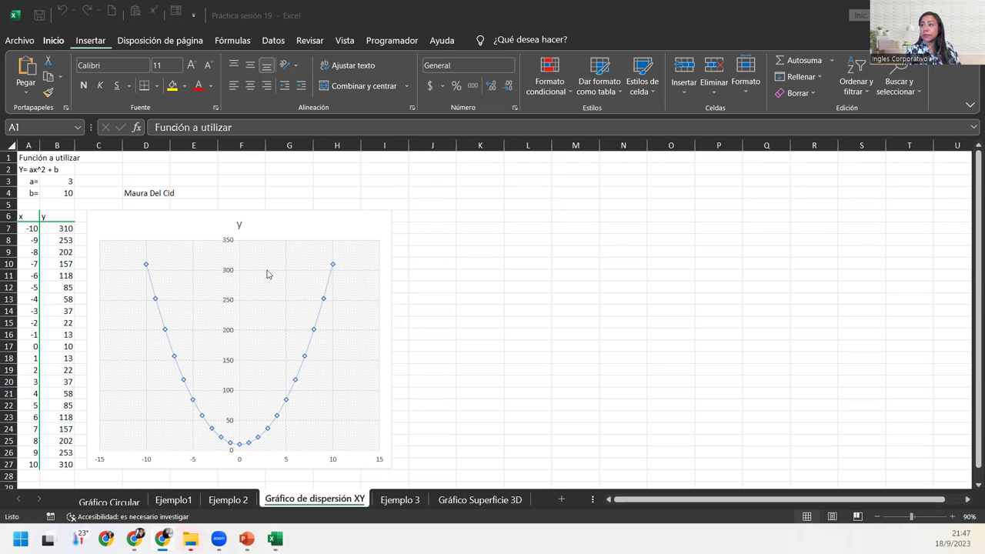
Step: Select B7 so the formula bar shows =$B$3*A7^2+$B$4
left_click(189, 214)
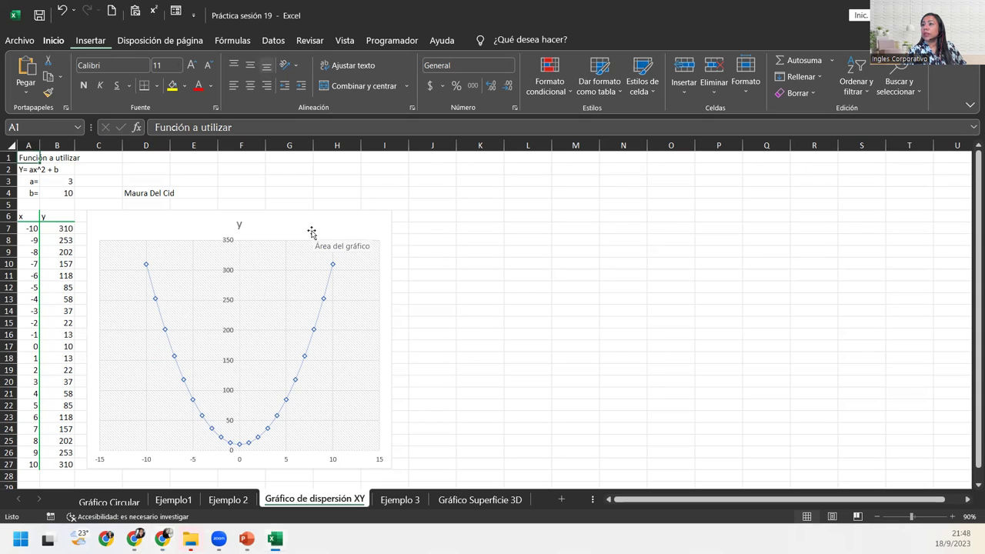
left_click(64, 229)
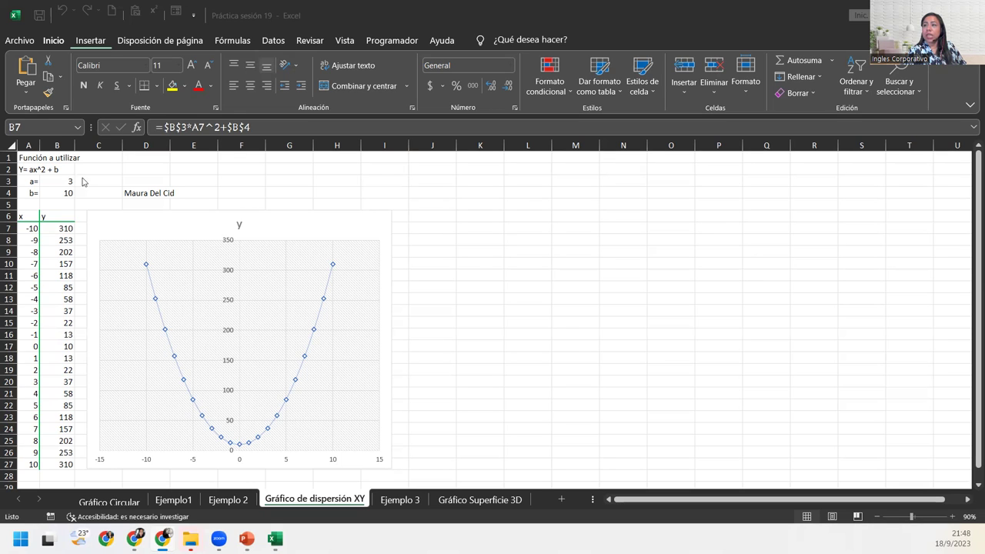
Step: Inspect B7's colour-coded references to B3 and B4 without changes, then switch to Ejemplo1
left_click(67, 228)
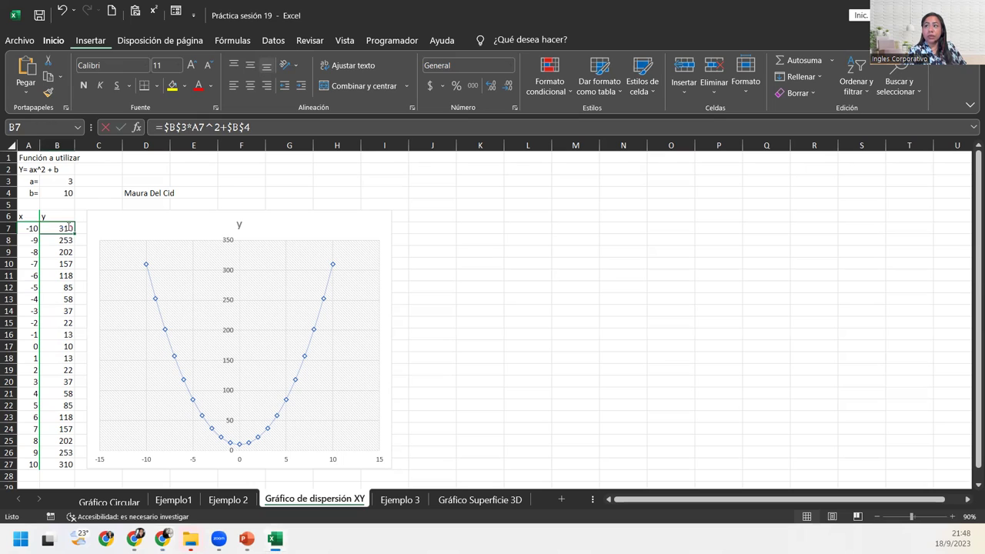
double_click(68, 227)
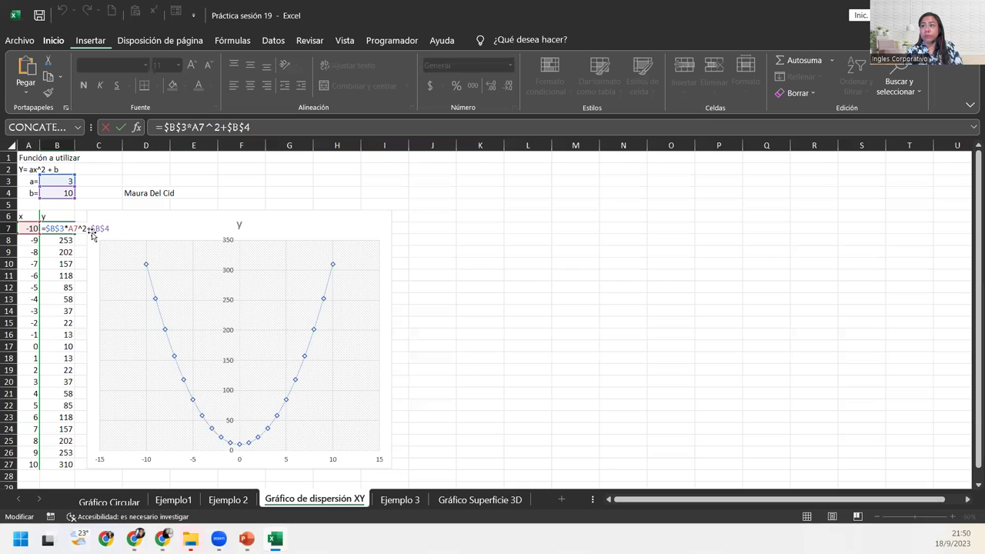
key("Return")
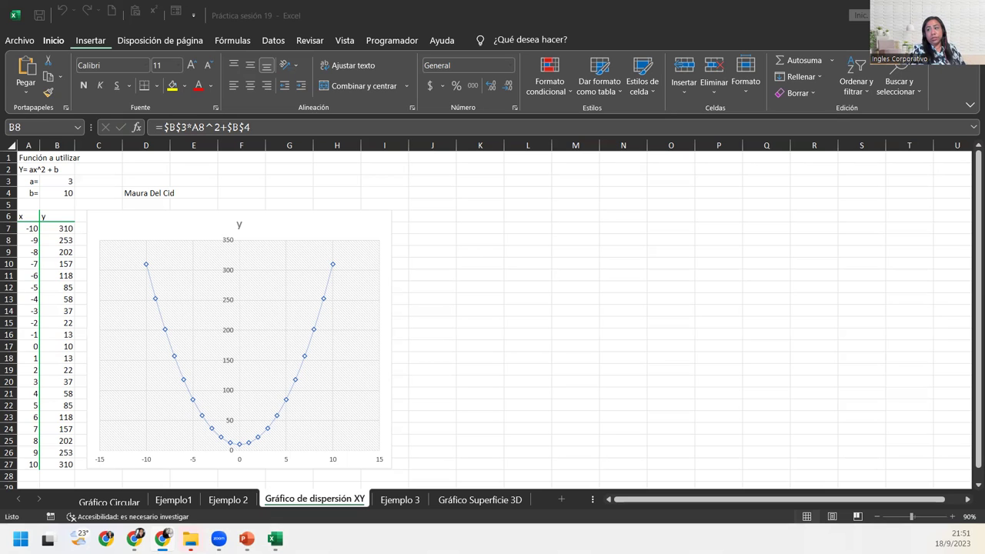
left_click(166, 501)
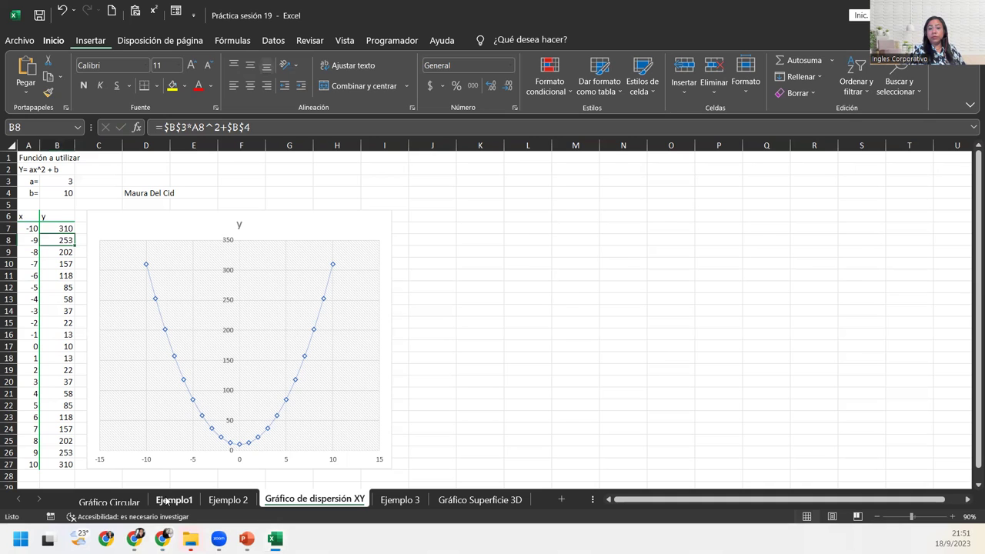
left_click(166, 501)
left_click(225, 270)
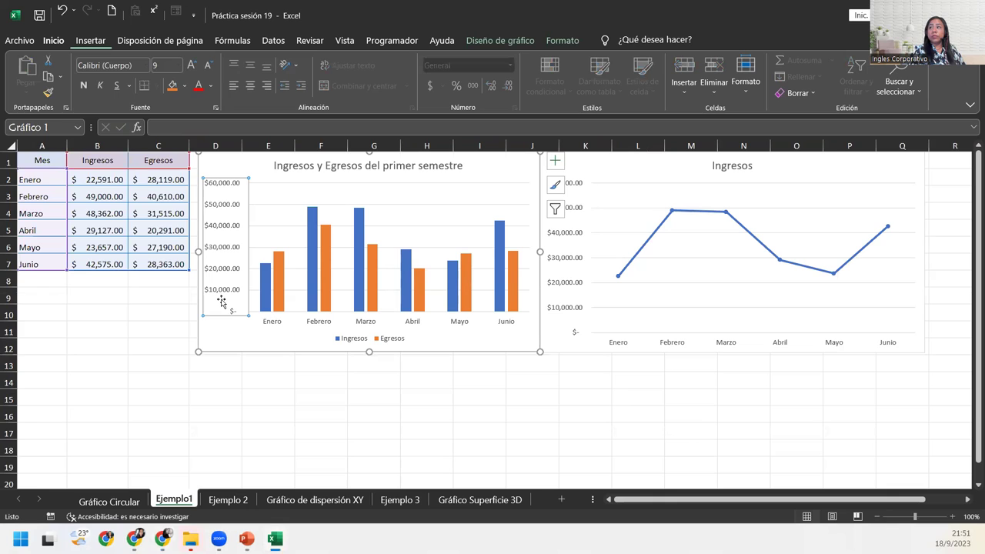
left_click(339, 320)
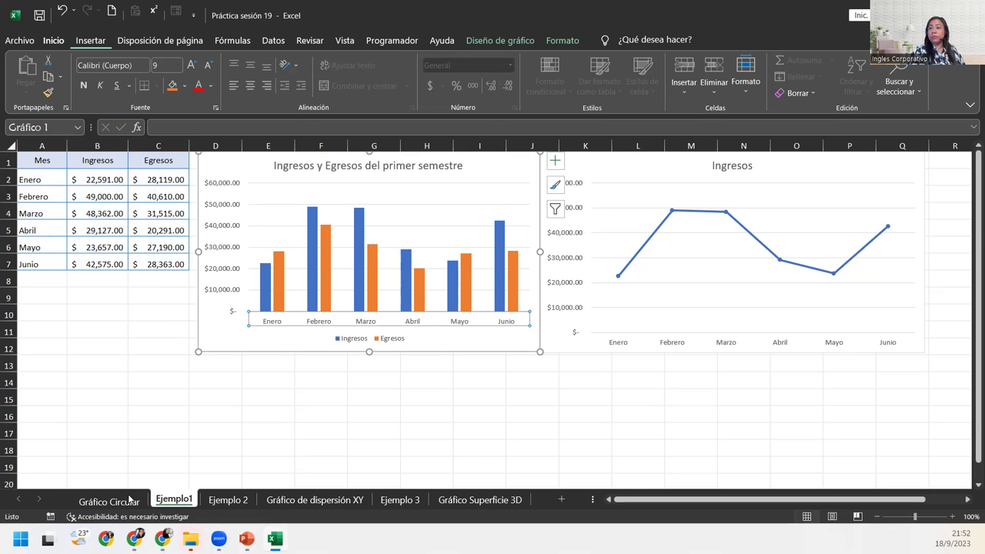
Step: Apply Estilo 11 to the Egresos del primer Semestre pie chart so slices show percentages
left_click(108, 508)
left_click(407, 240)
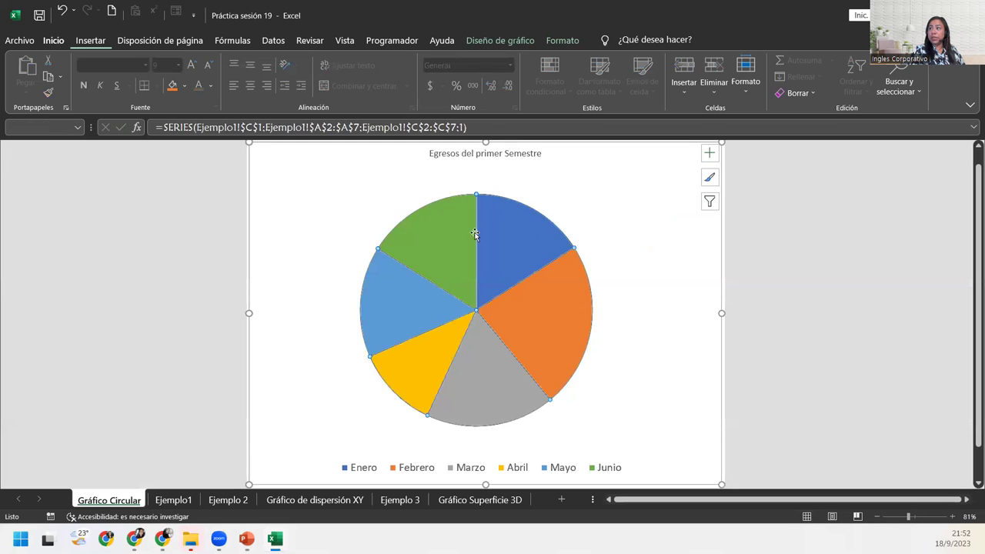
left_click(598, 231)
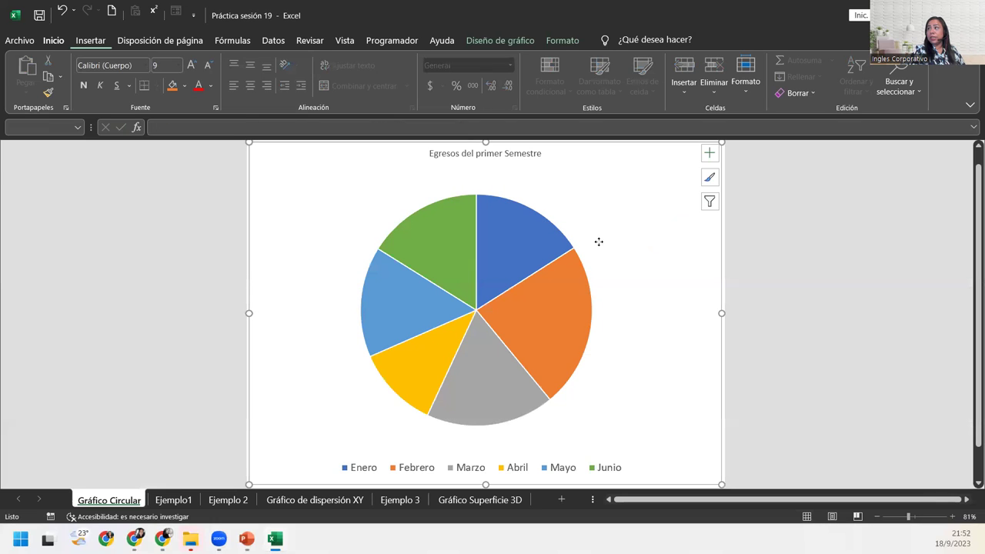
left_click(592, 247)
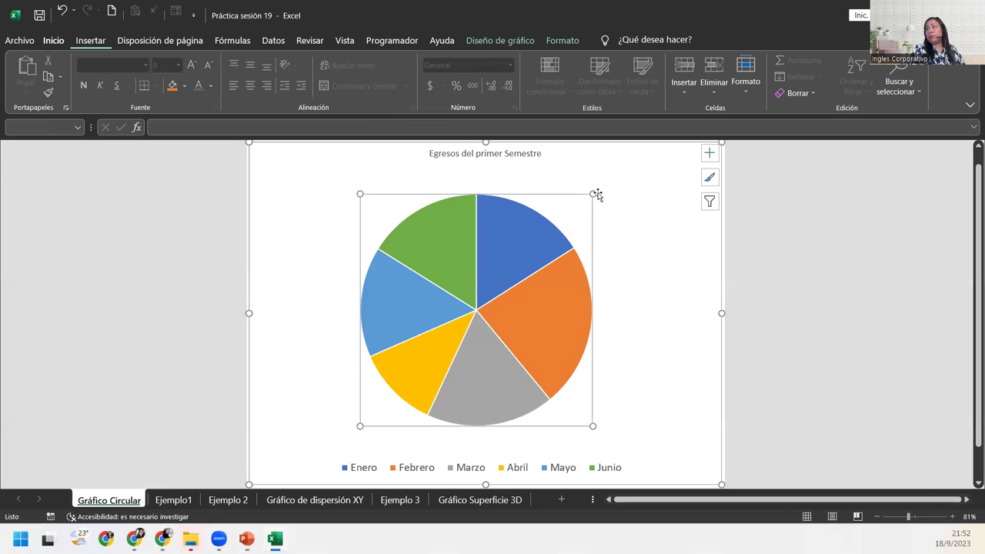
left_click(563, 39)
left_click(507, 42)
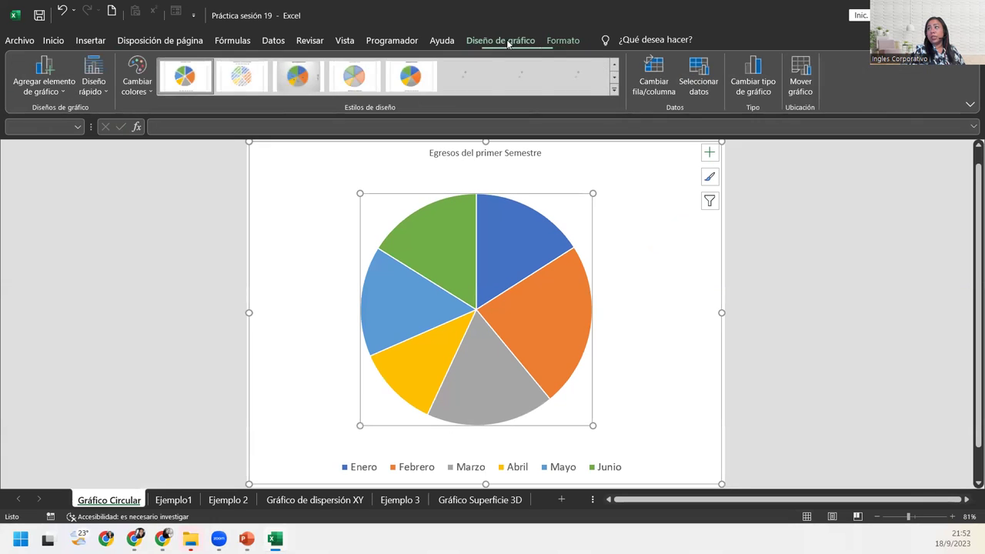
left_click(616, 92)
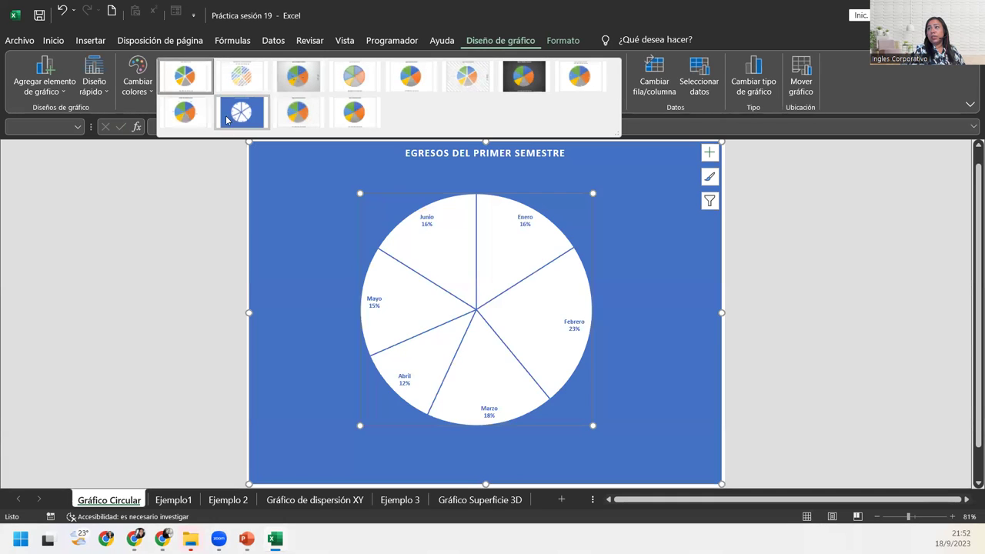
left_click(310, 115)
left_click(669, 368)
mouse_move(483, 316)
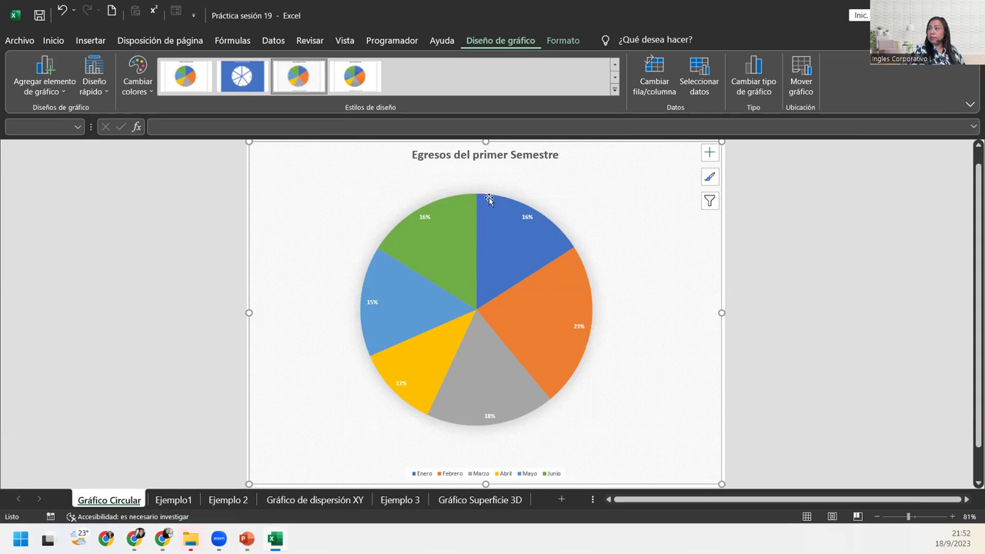
left_click(228, 500)
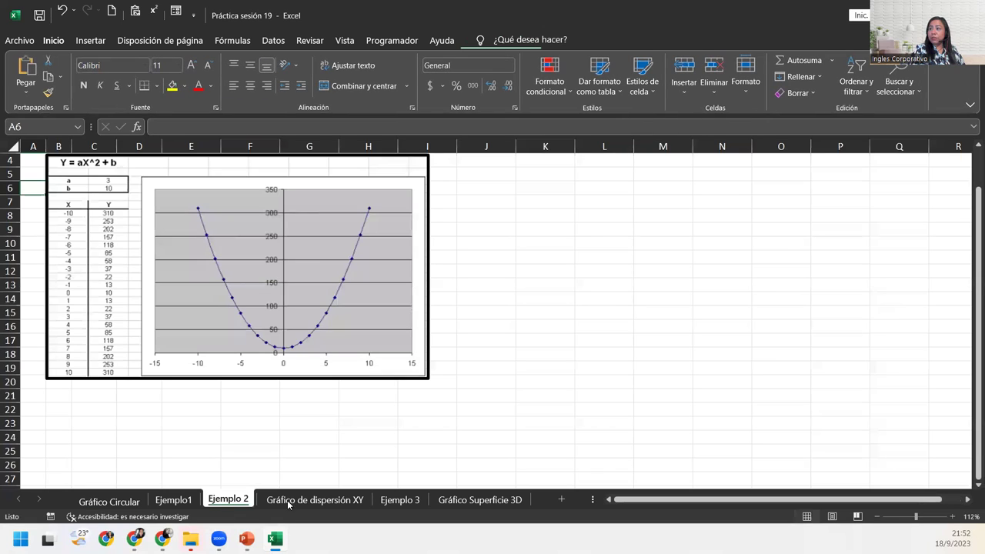
Step: Compare Ejemplo 3's instructions with the Gráfico Superficie 3D sheet, ending on its empty X/Y grid
left_click(313, 500)
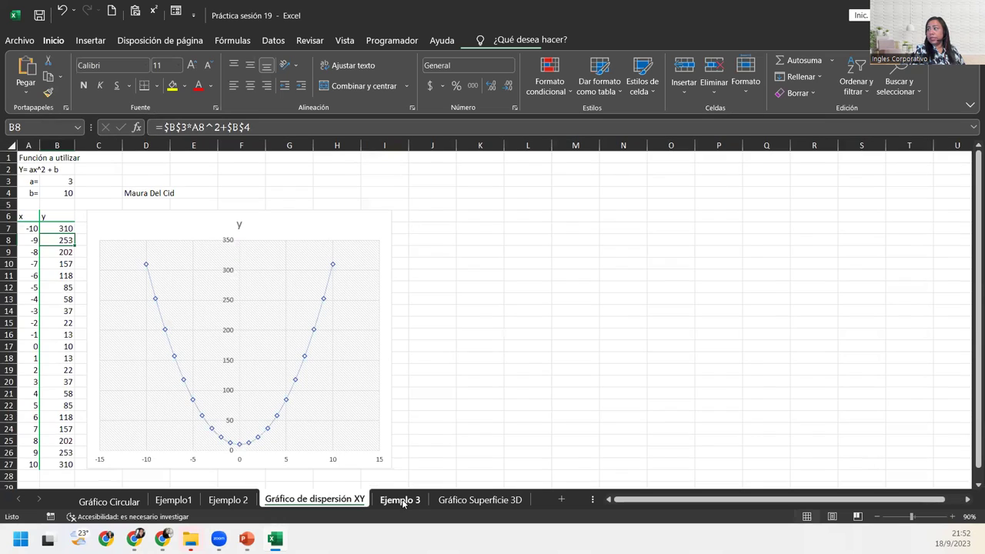
left_click(402, 502)
left_click(498, 502)
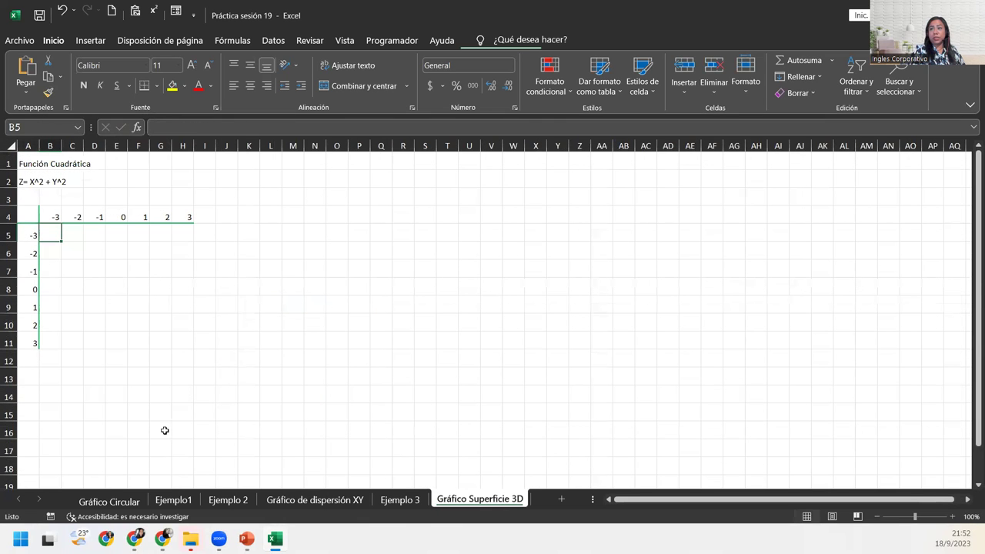
left_click(402, 498)
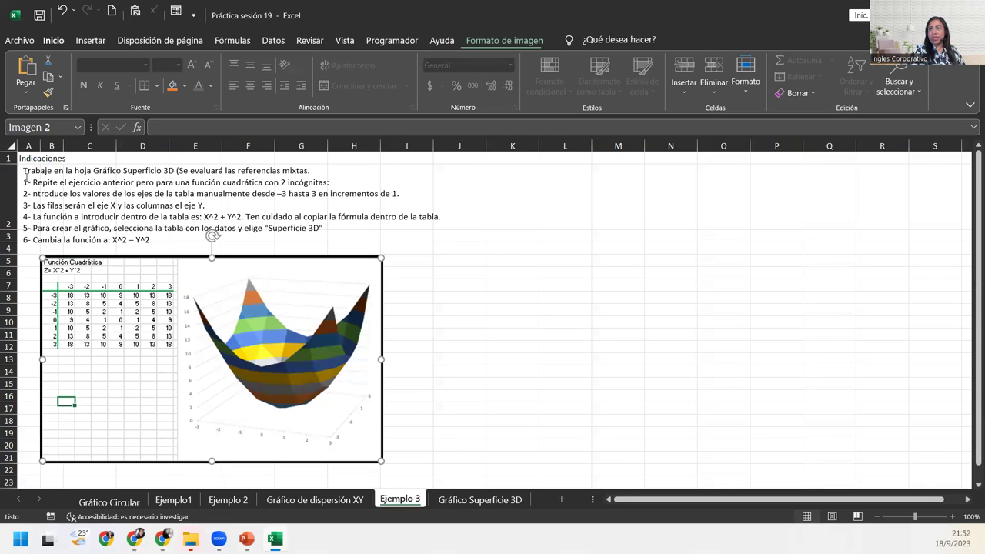
left_click(469, 502)
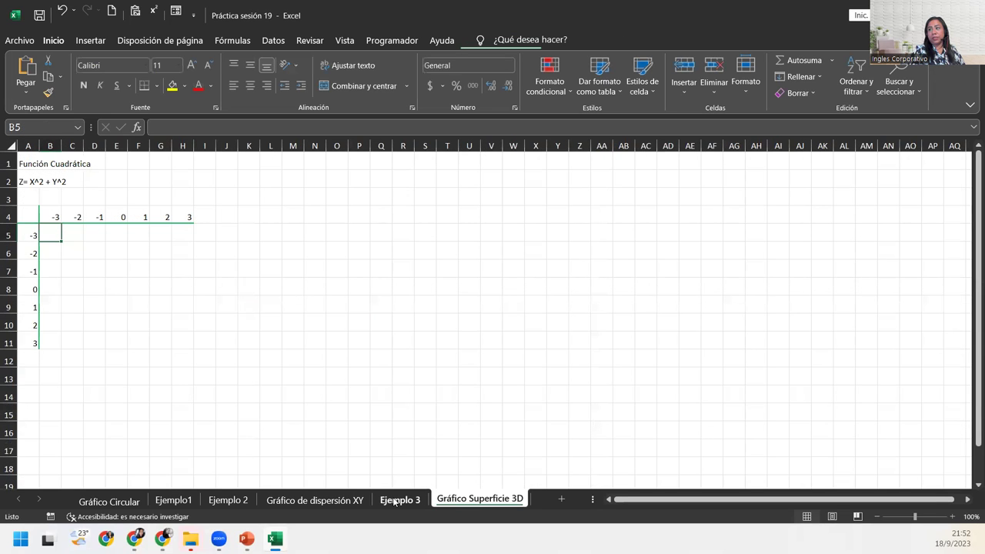
left_click(400, 501)
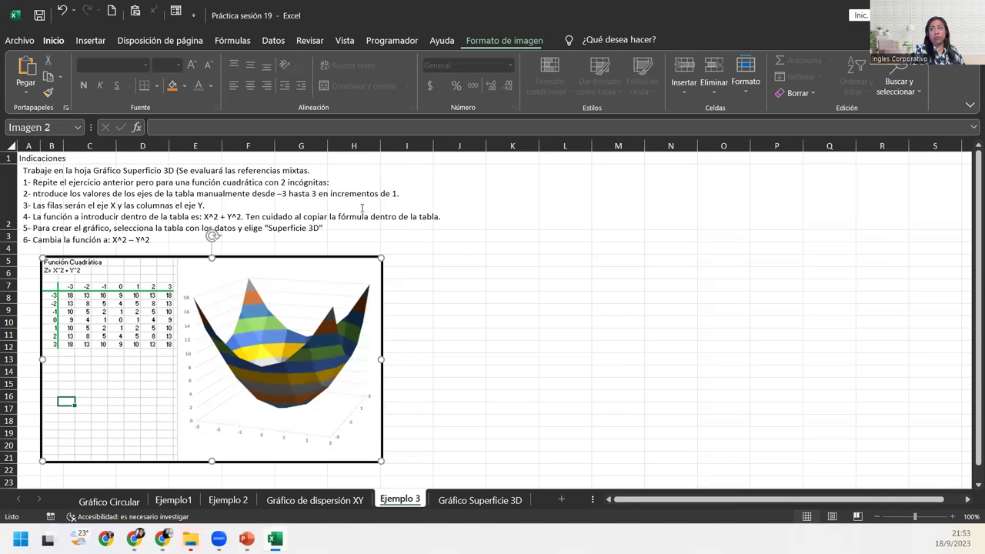
left_click(469, 494)
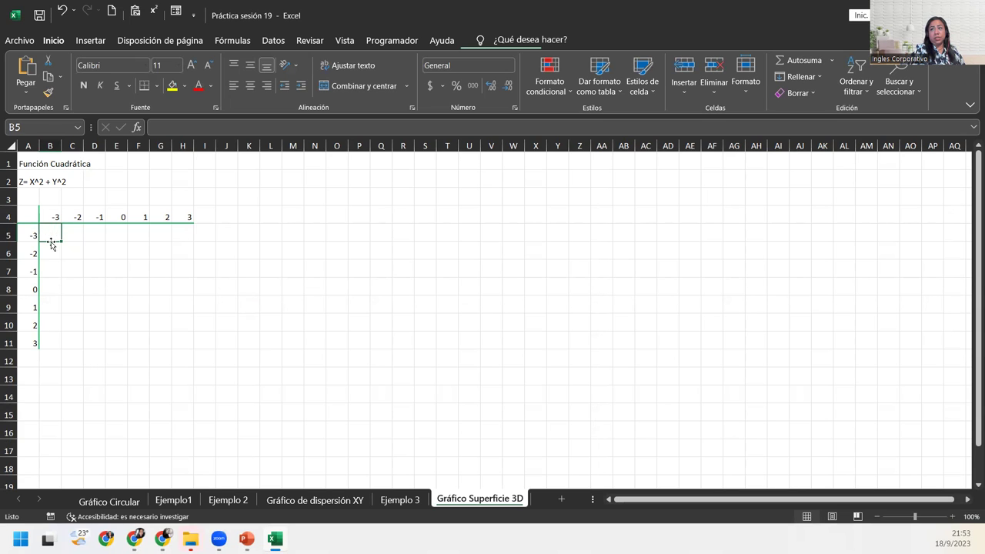
Step: Start a formula in B5 referencing B4, then cancel the mistaken entry
left_click(11, 217)
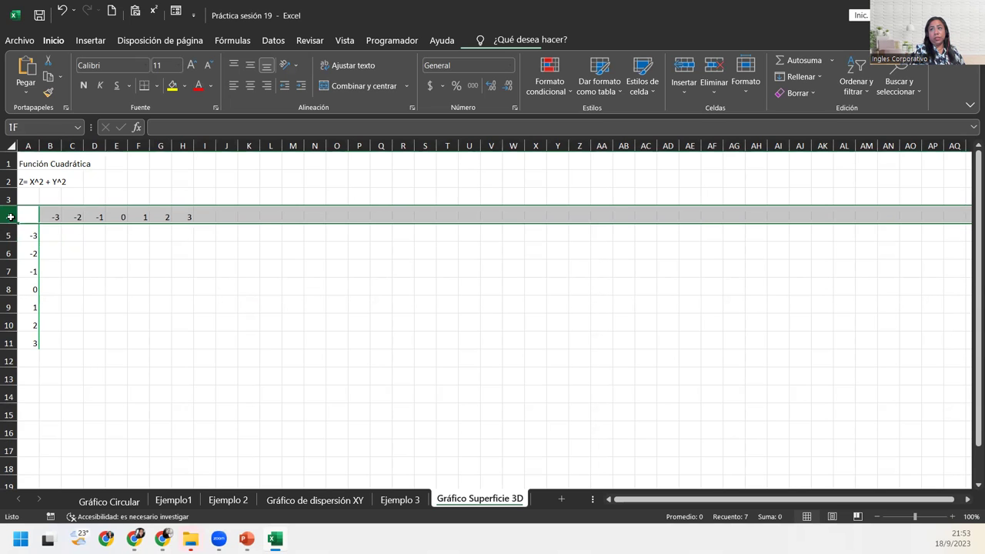
left_click(28, 146)
left_click(47, 236)
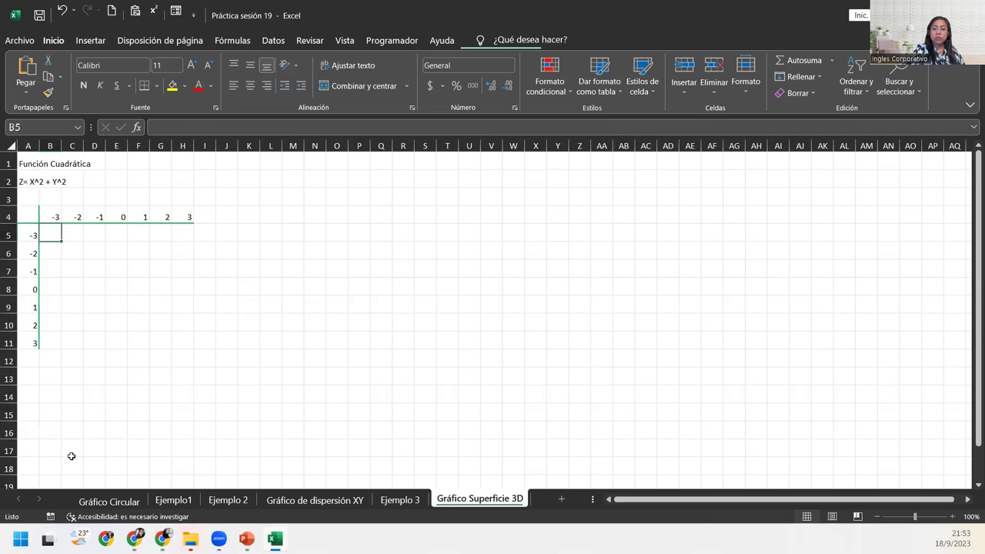
type("=")
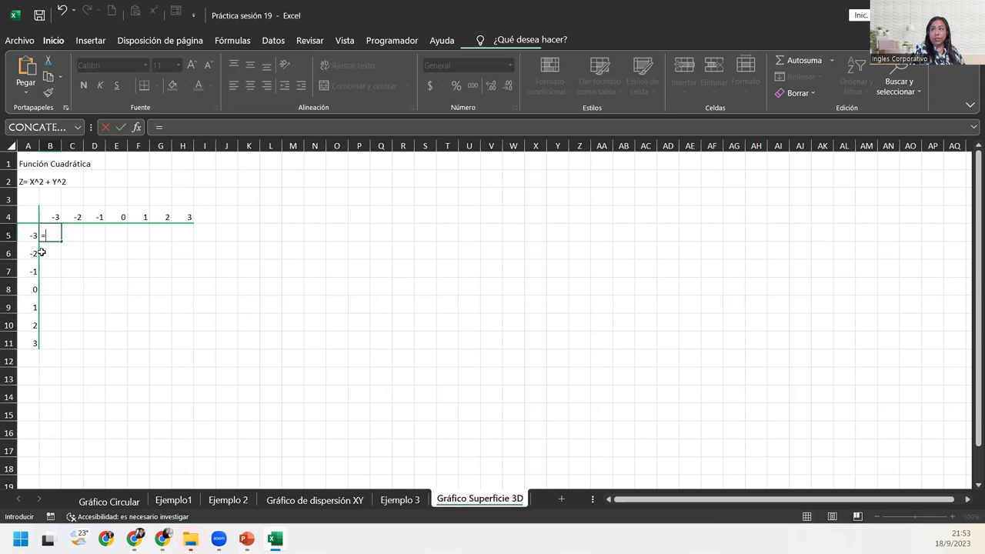
left_click(55, 215)
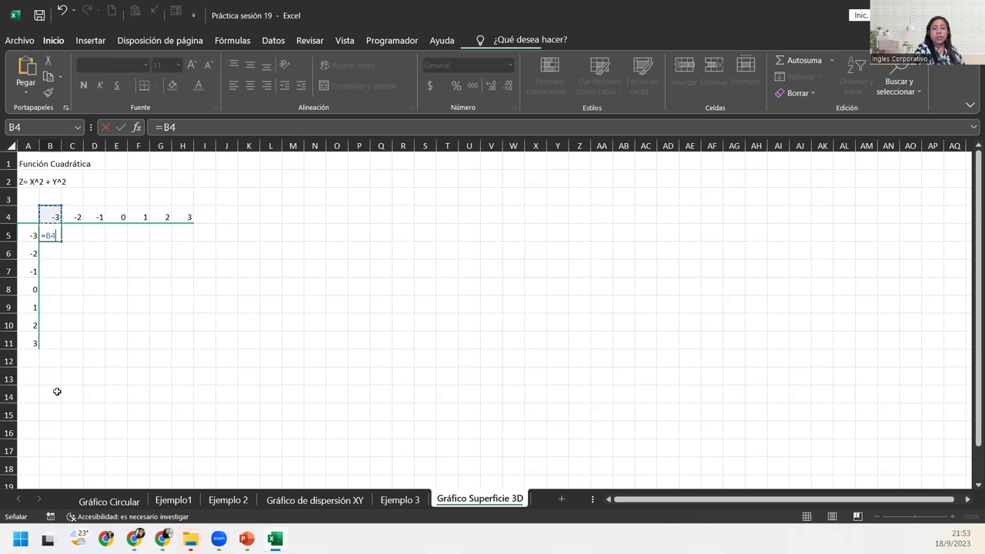
left_click(57, 392)
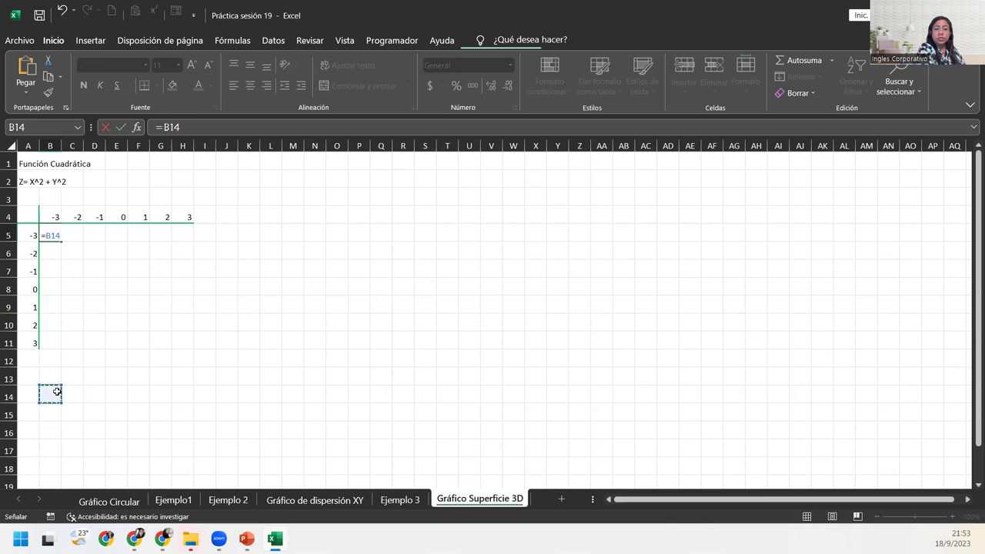
key("Escape")
Step: Re-enter B5 as =B$4^2+$A5, locking row 4 and column A
type("=")
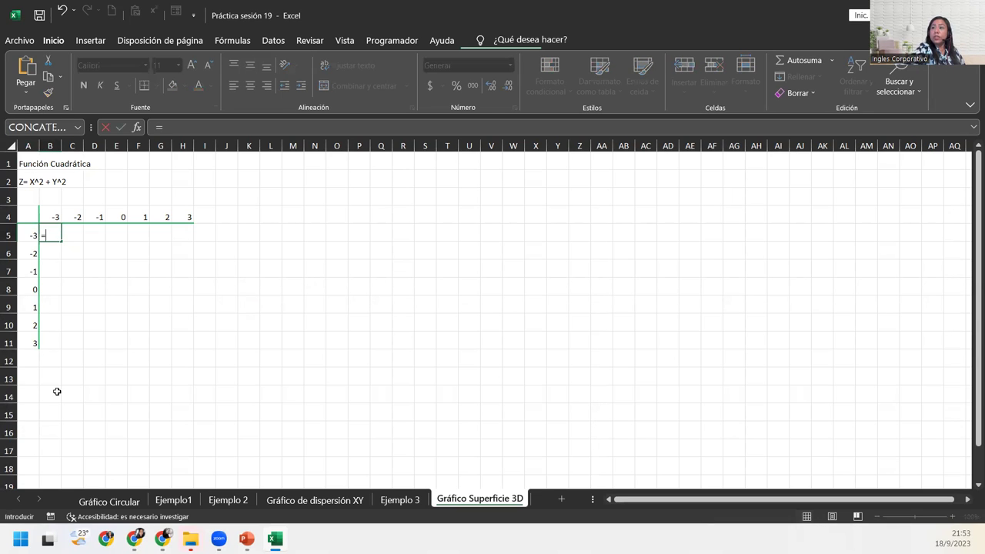
left_click(55, 212)
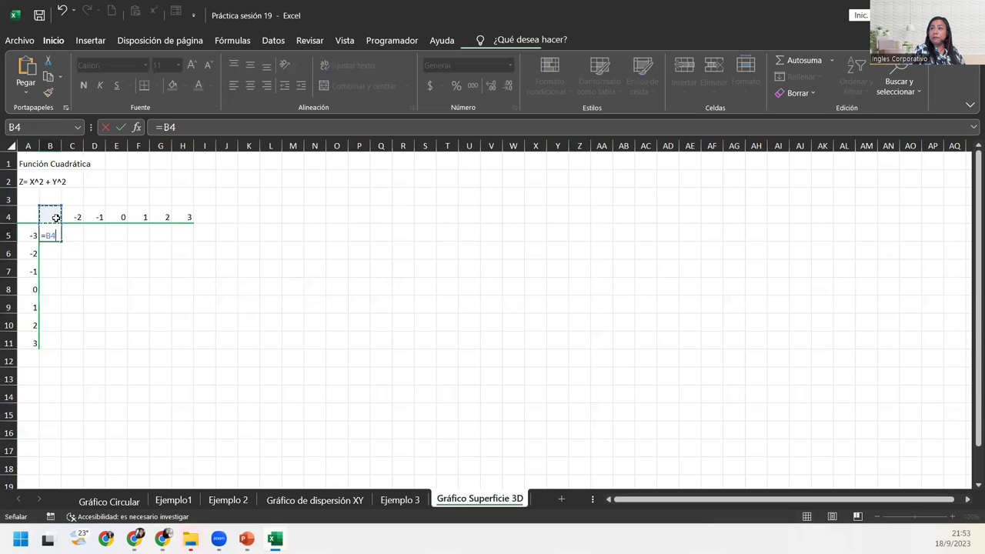
key("F4")
key("F4")
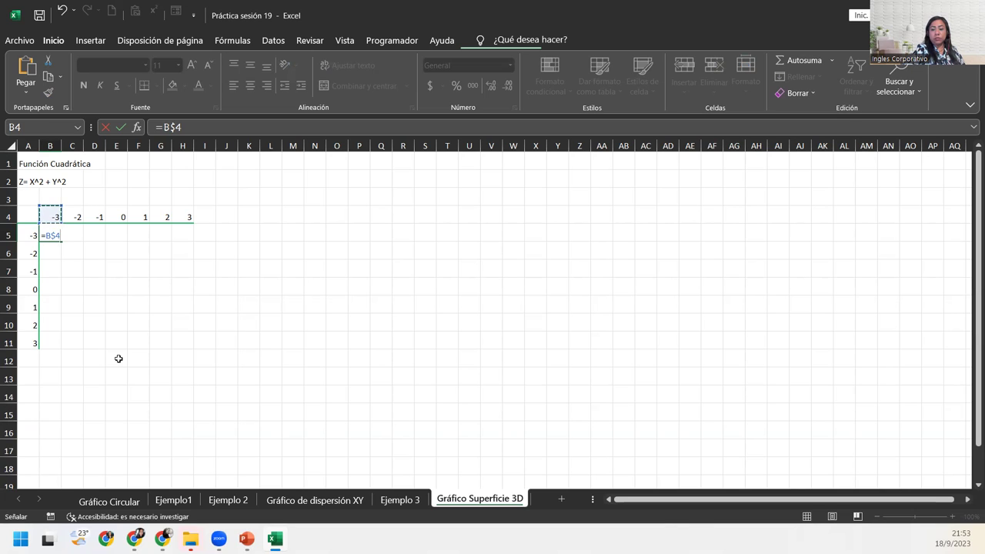
type("^2")
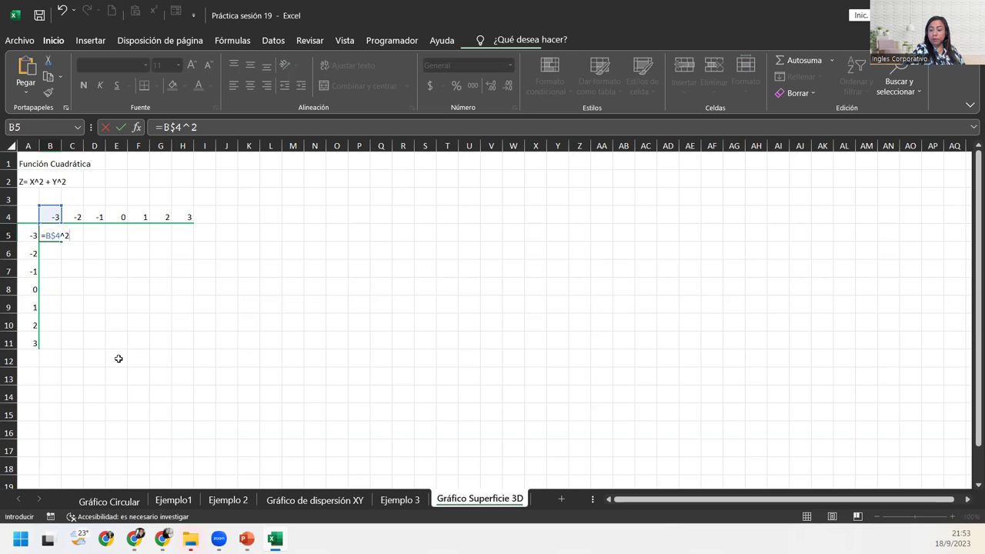
type("+")
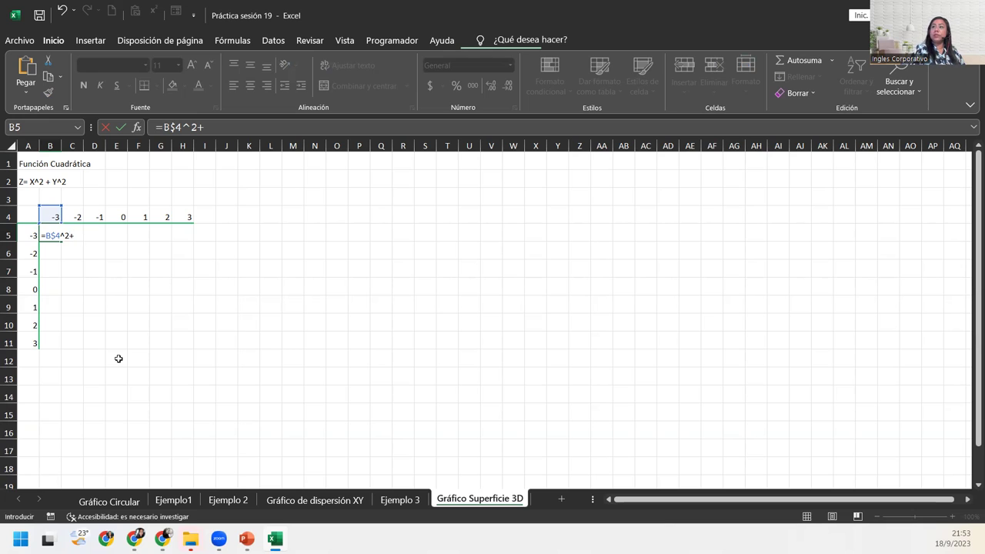
left_click(27, 234)
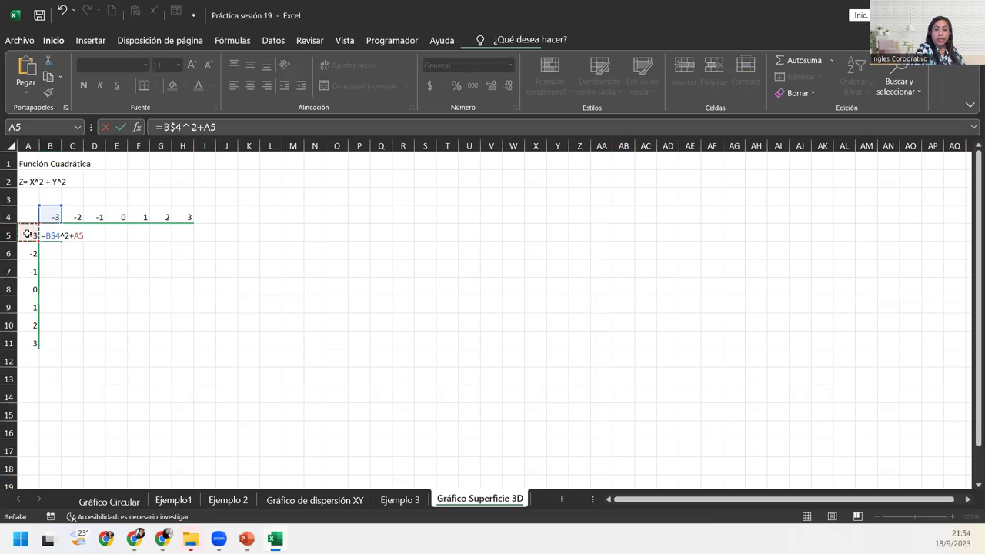
key("F4")
key("F4")
key("F4")
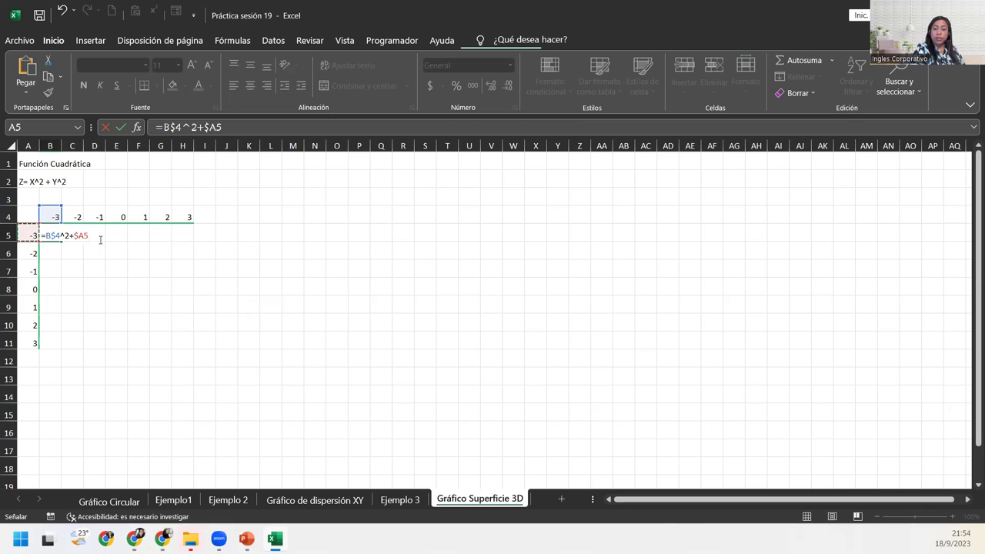
Step: Complete and commit B5's formula as =B$4^2+$A5^2, giving 18
type("^2")
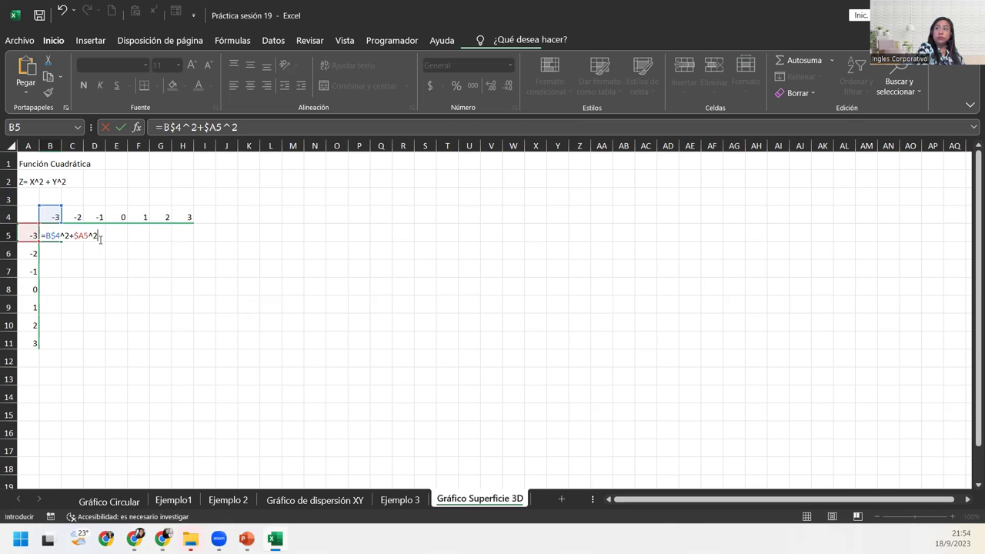
key("Return")
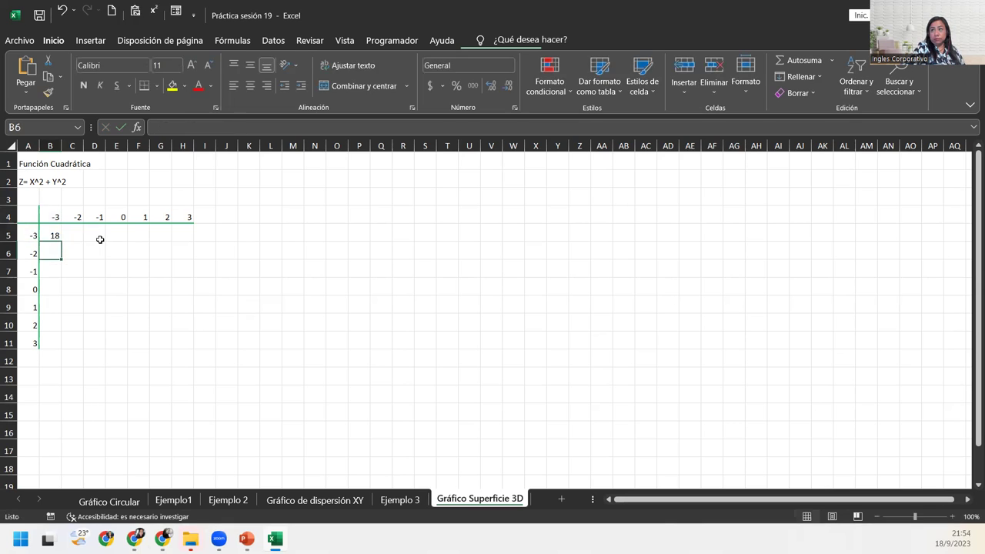
key("Up")
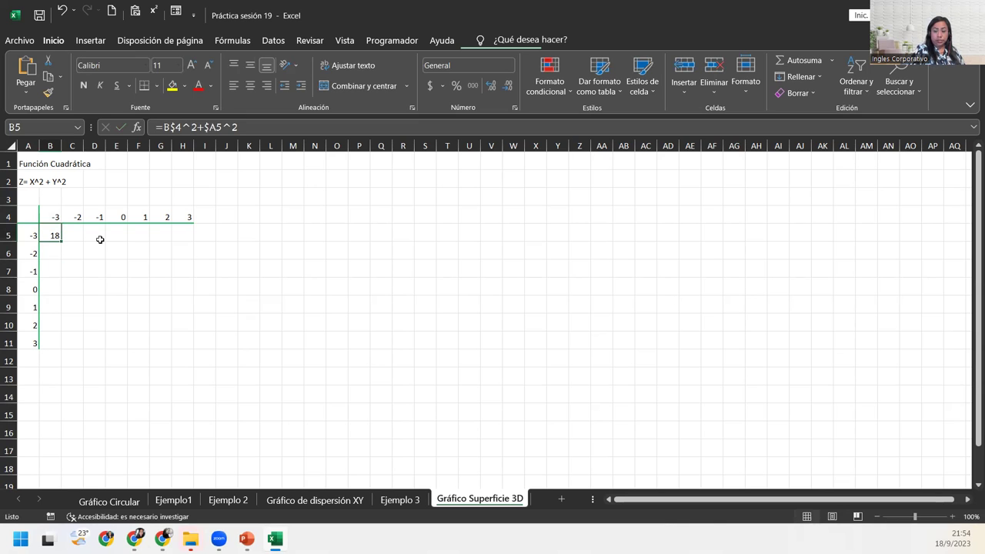
double_click(49, 235)
left_click(99, 235)
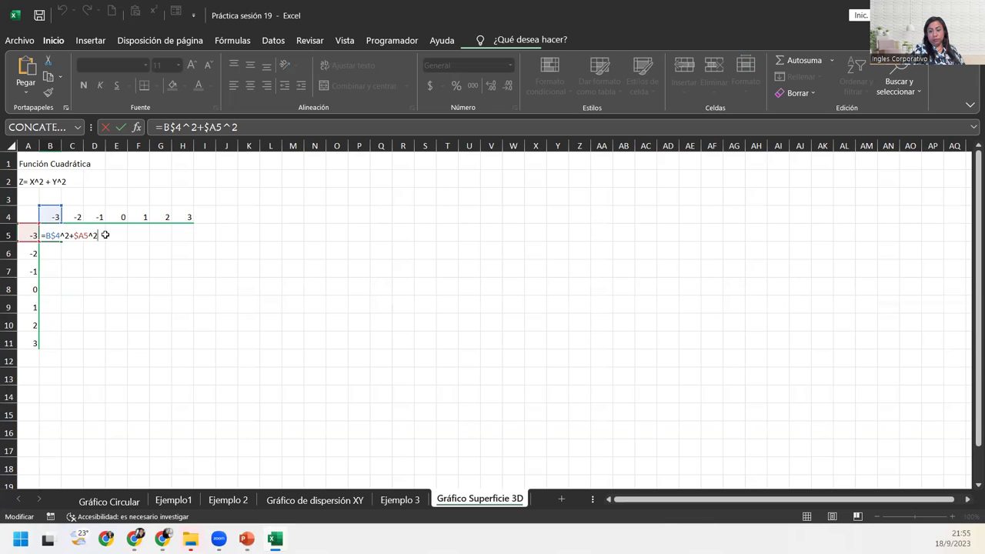
key("Return")
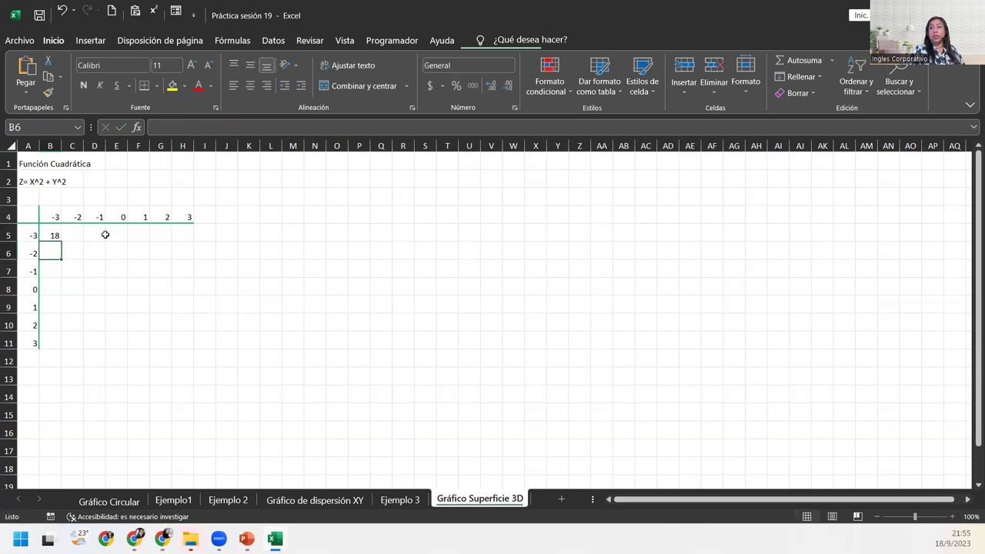
left_click(54, 235)
Step: Fill B5's formula across to H5 and down to row 11, then check Ejemplo 3
left_click_drag(62, 241, 193, 233)
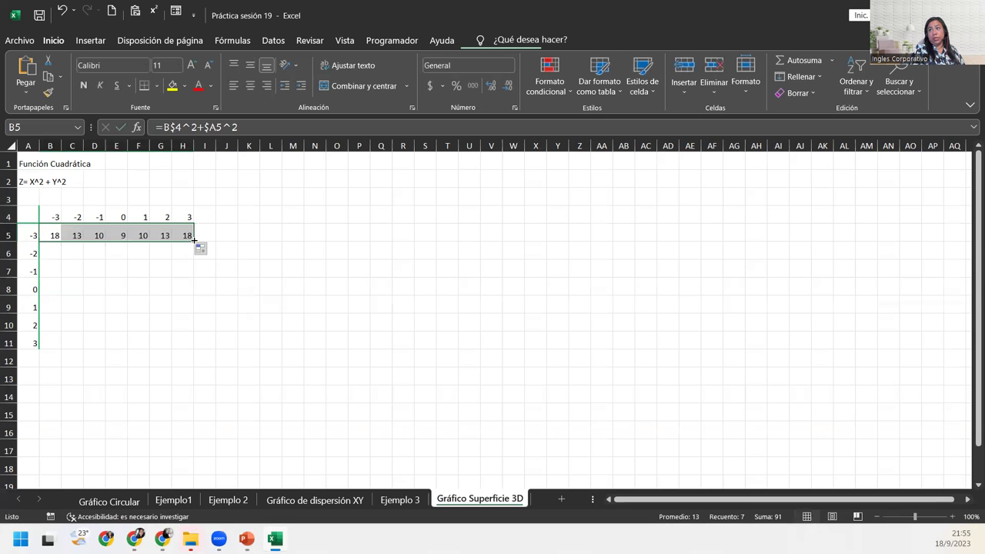
double_click(194, 241)
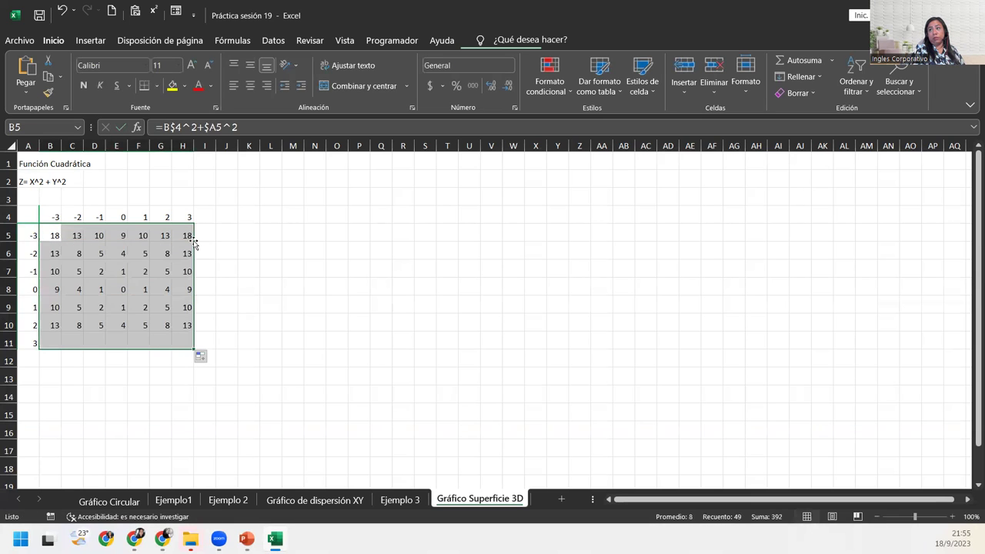
left_click(153, 302)
left_click(406, 499)
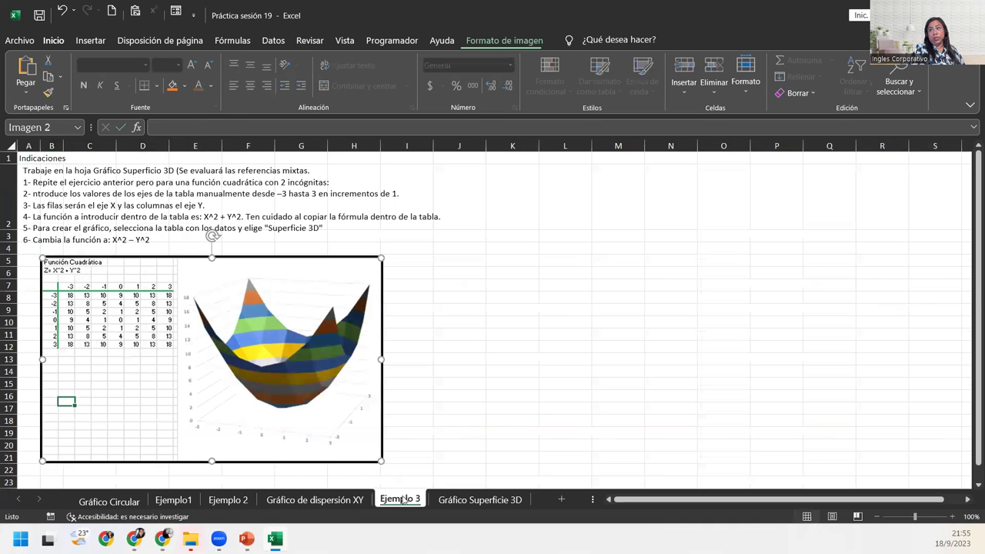
Step: Back on Gráfico Superficie 3D, inspect C6's copied formula and undo both fills
left_click(481, 500)
left_click(76, 250)
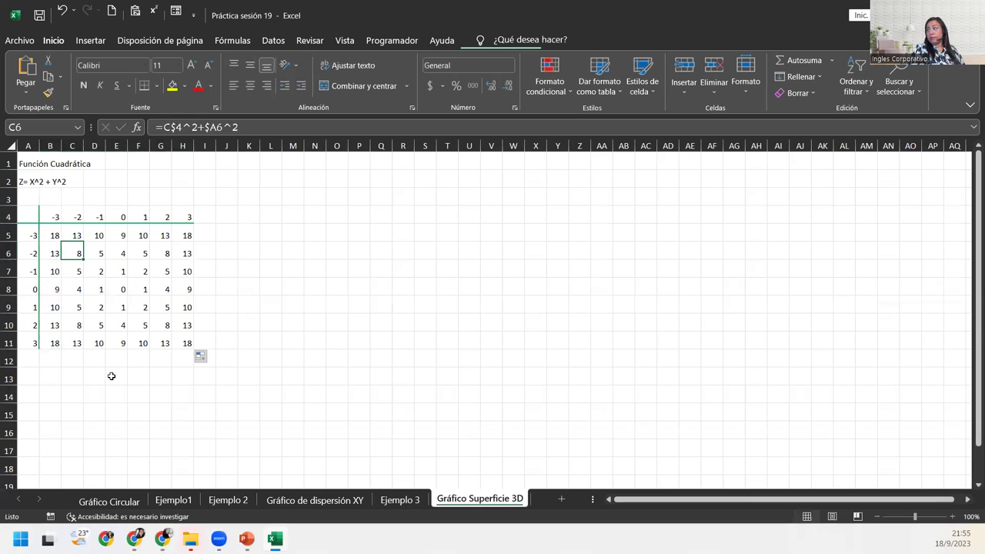
left_click(111, 376)
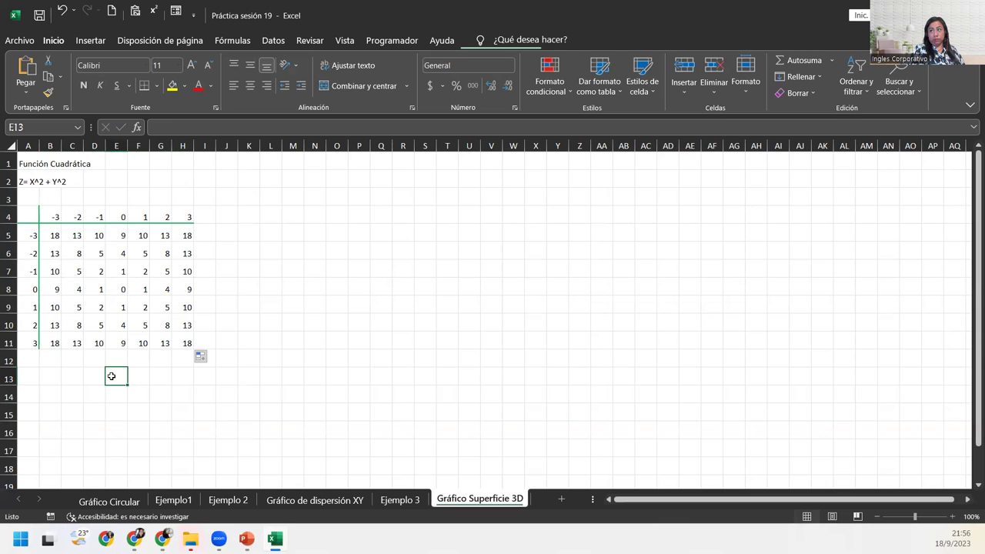
left_click(62, 12)
left_click(61, 12)
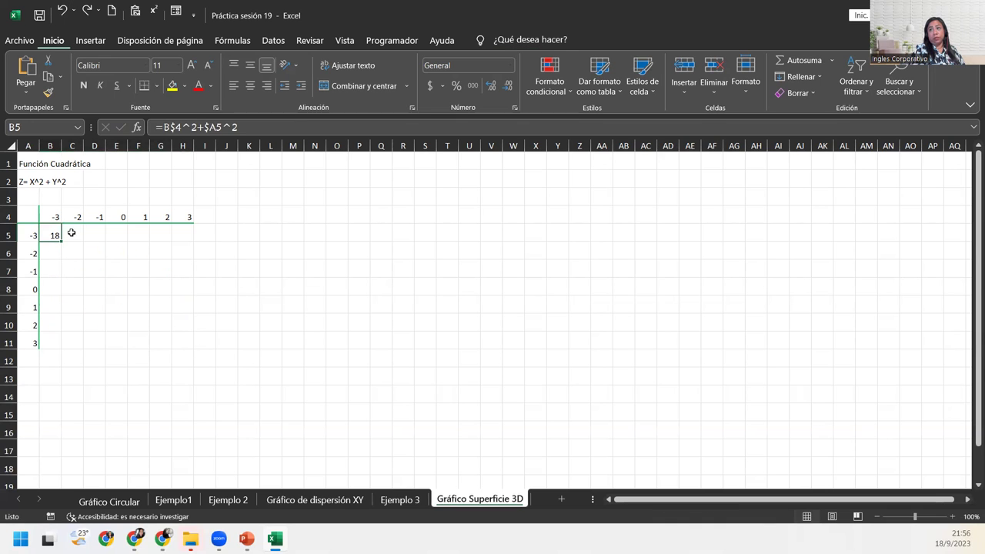
Step: Re-fill B5's formula through B5:H11, then select the whole table A4:H11
mouse_move(62, 243)
left_mouse_down()
mouse_move(190, 242)
mouse_move(157, 336)
left_mouse_up()
left_click(157, 336)
left_click(265, 374)
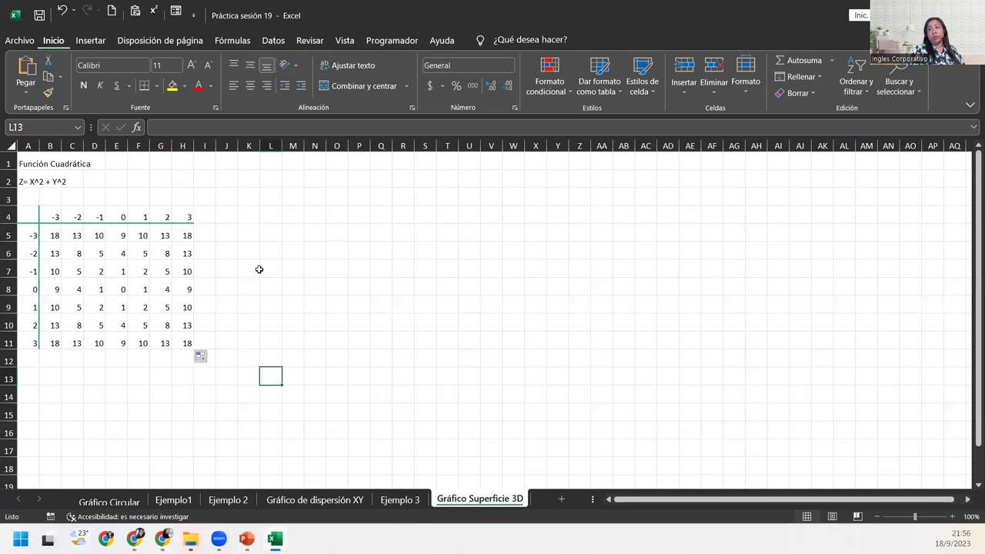
left_click(22, 213)
left_click_drag(23, 213, 178, 336)
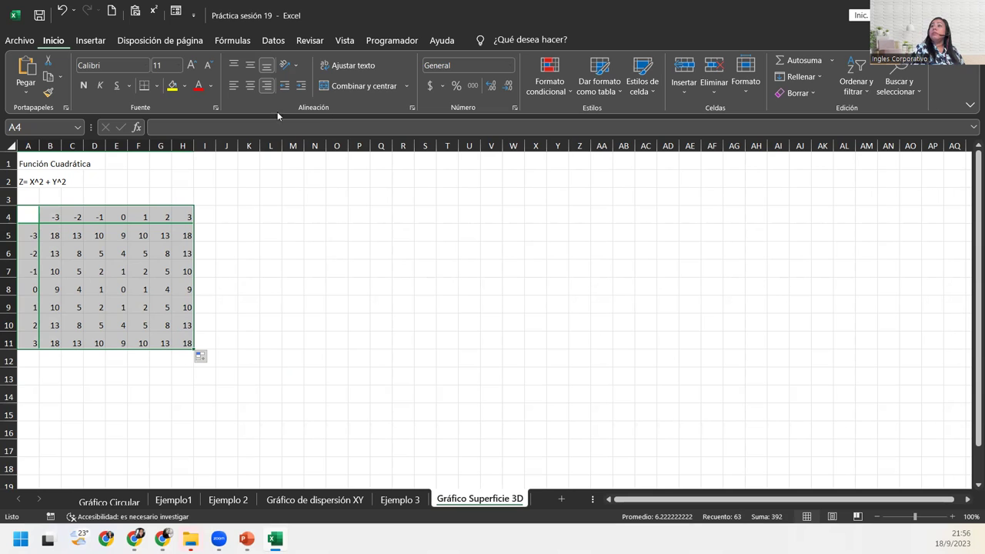
Step: Insert a Superficie 3D chart of the X^2+Y^2 Z-values grid from the Insertar tab
left_click(91, 40)
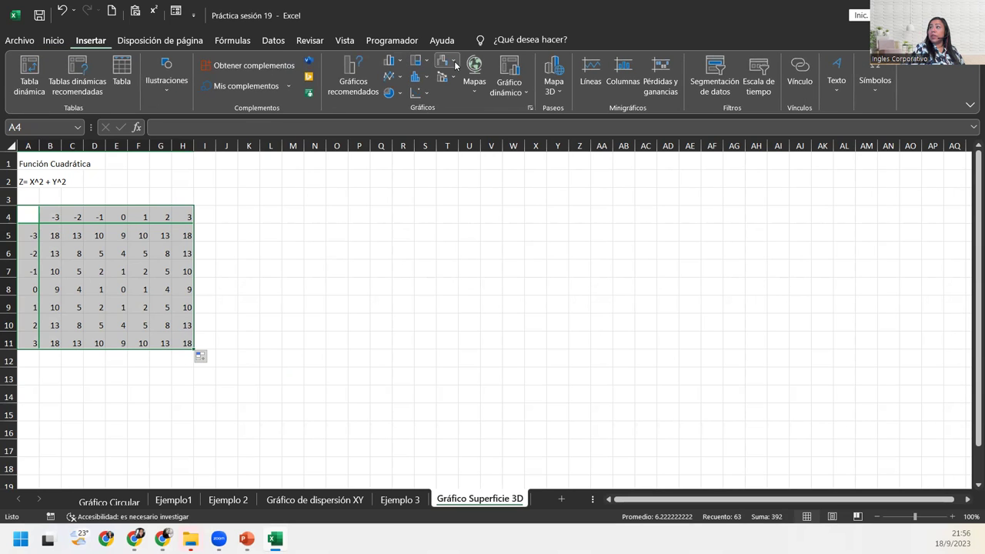
left_click(427, 93)
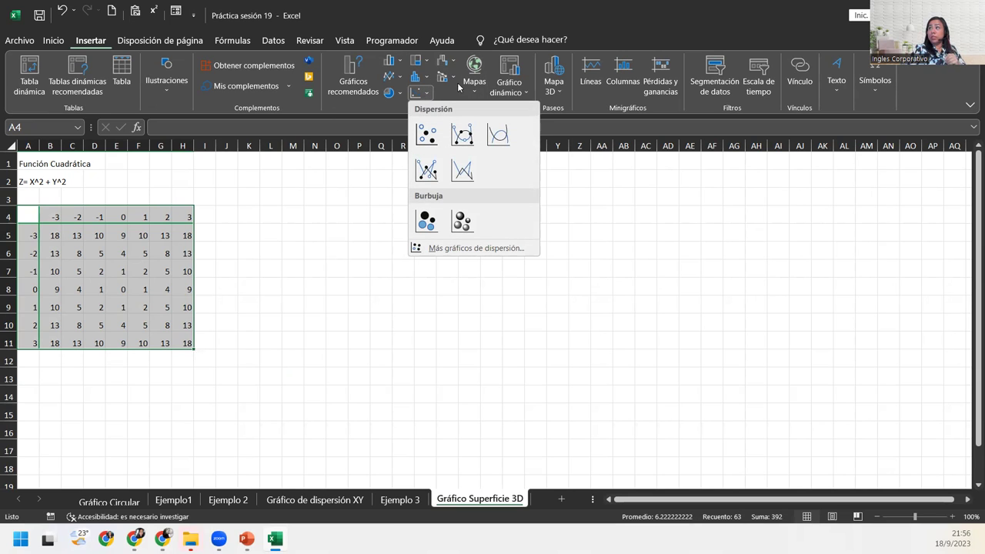
left_click(454, 76)
left_click(454, 64)
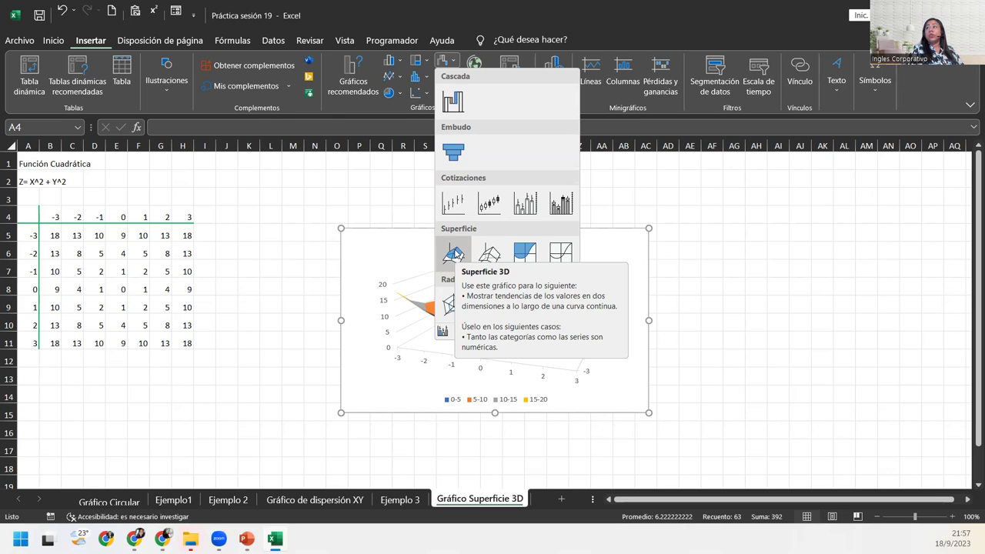
left_click(454, 253)
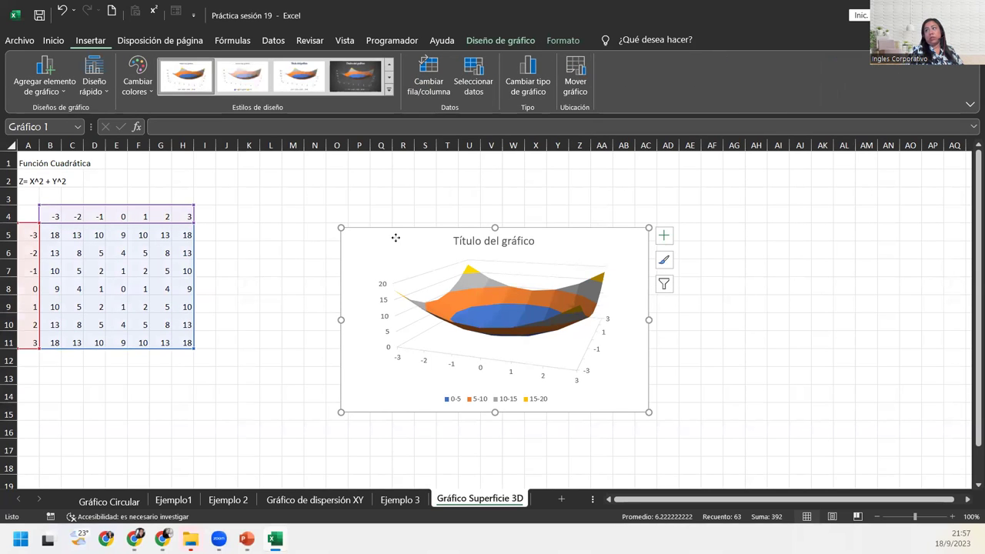
Step: Move the chart left next to the table, comparing against the Ejemplo 3 example chart
left_click_drag(395, 238, 267, 216)
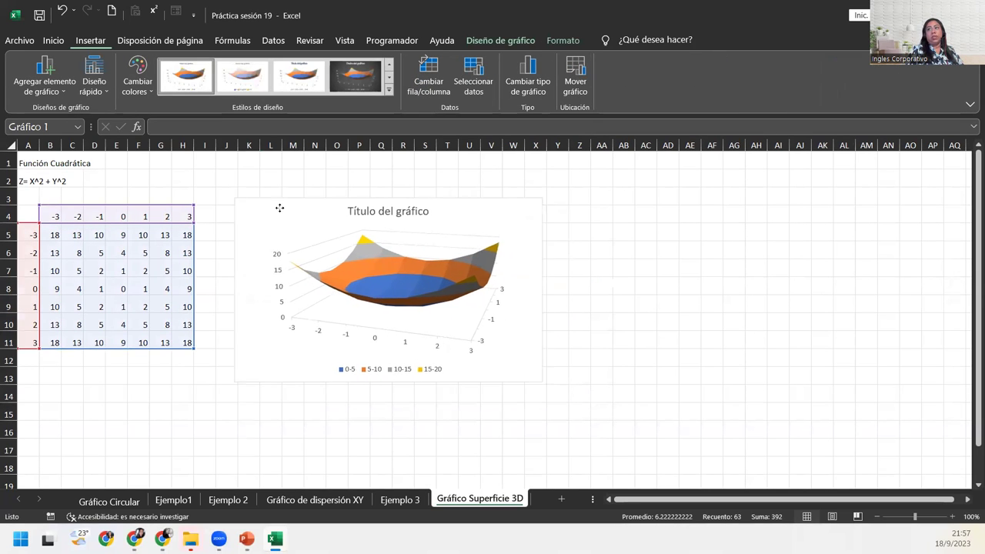
left_click(399, 500)
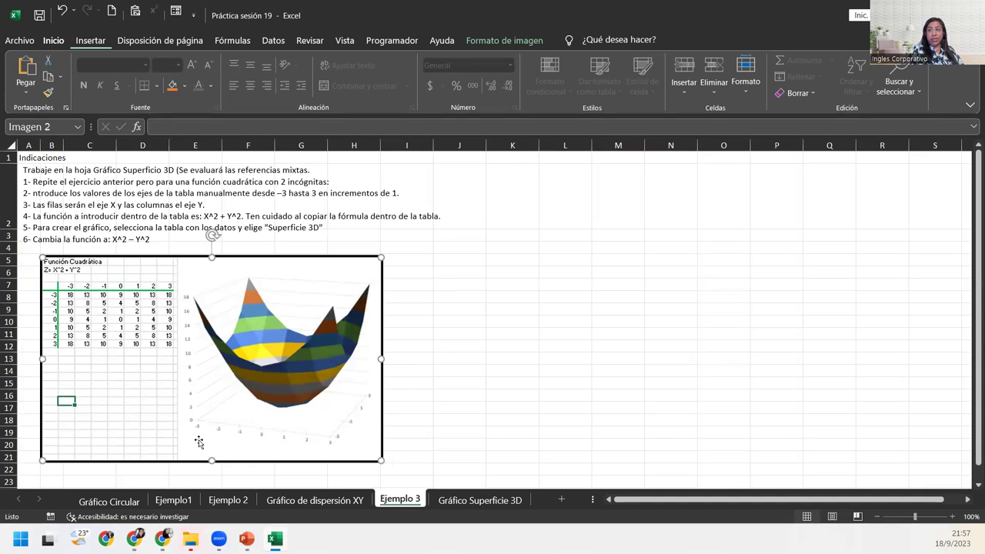
left_click(480, 500)
Step: Move the chart up to the top rows, make it narrower and taller down to row 19, then deselect it
left_click_drag(364, 203, 365, 155)
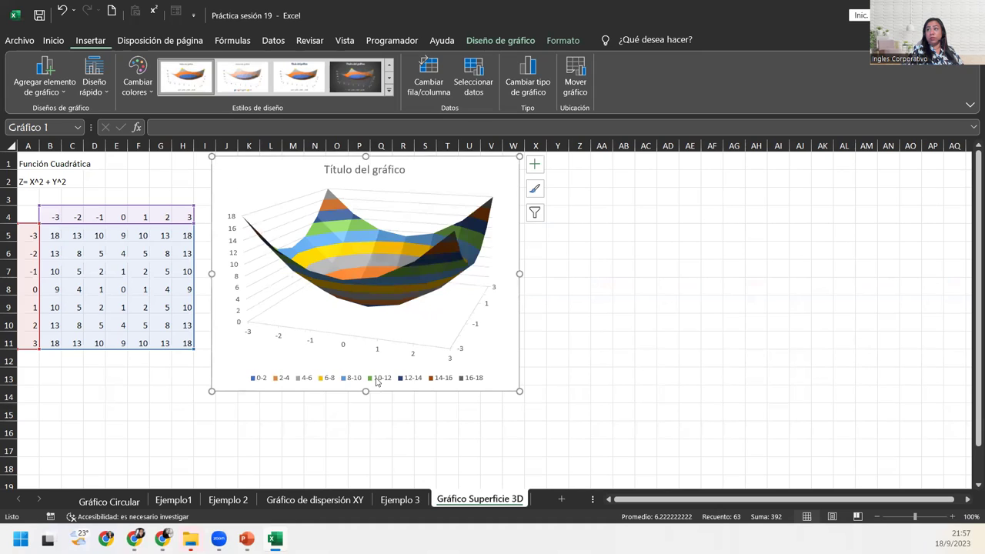
left_click_drag(518, 273, 486, 273)
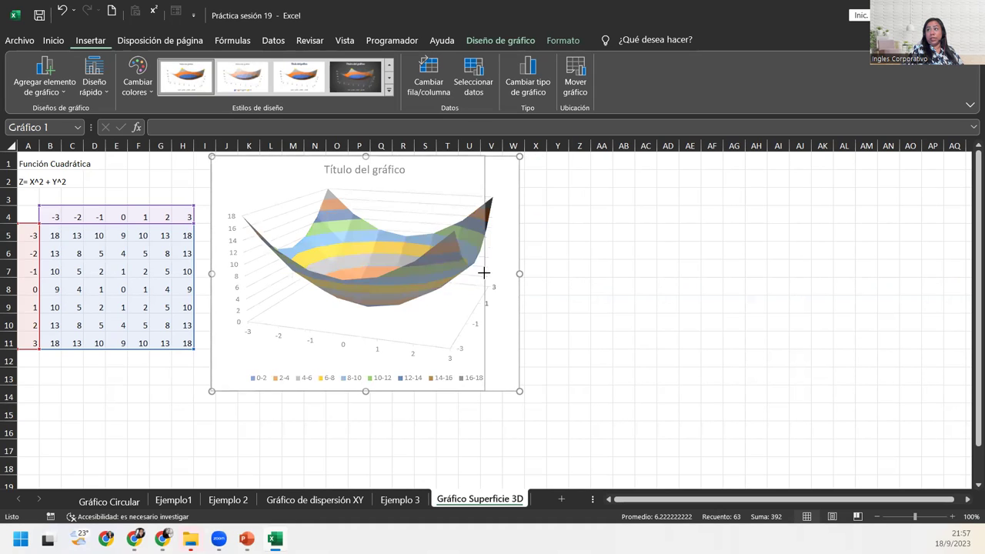
left_click_drag(349, 392, 348, 476)
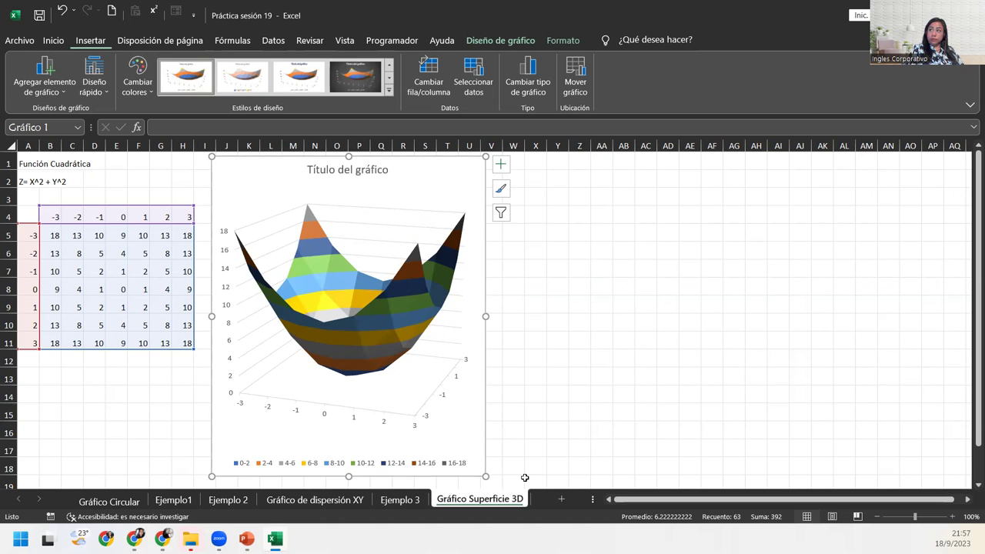
left_click_drag(486, 315, 501, 315)
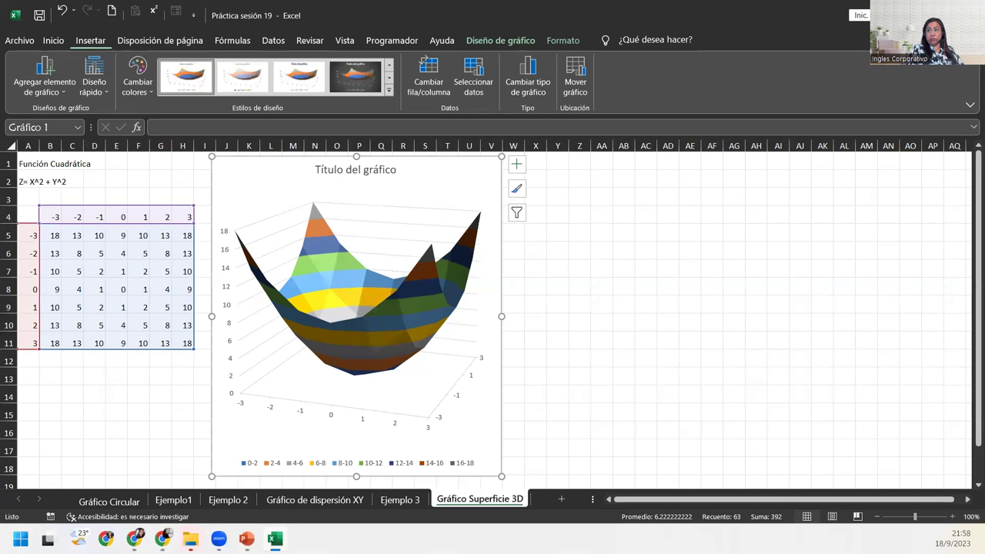
left_click(166, 256)
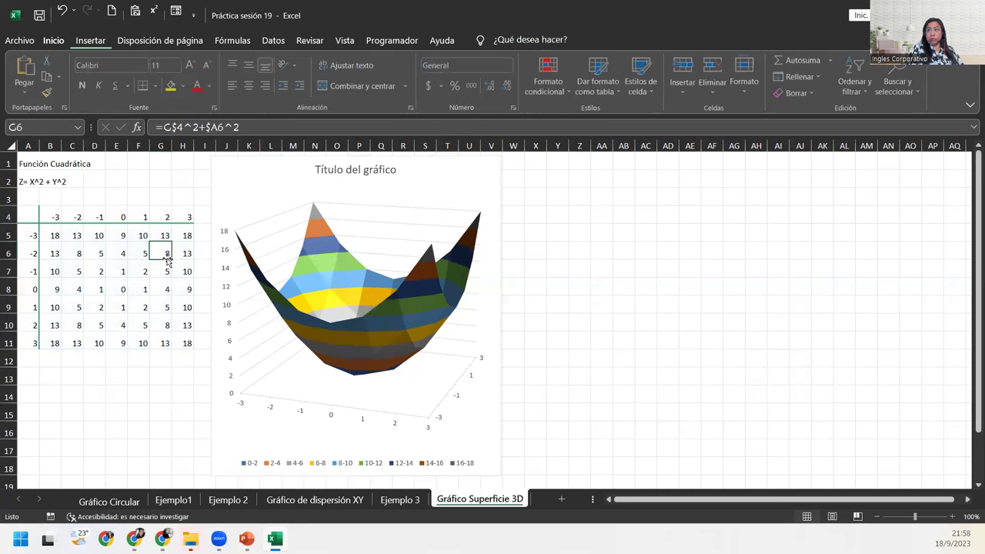
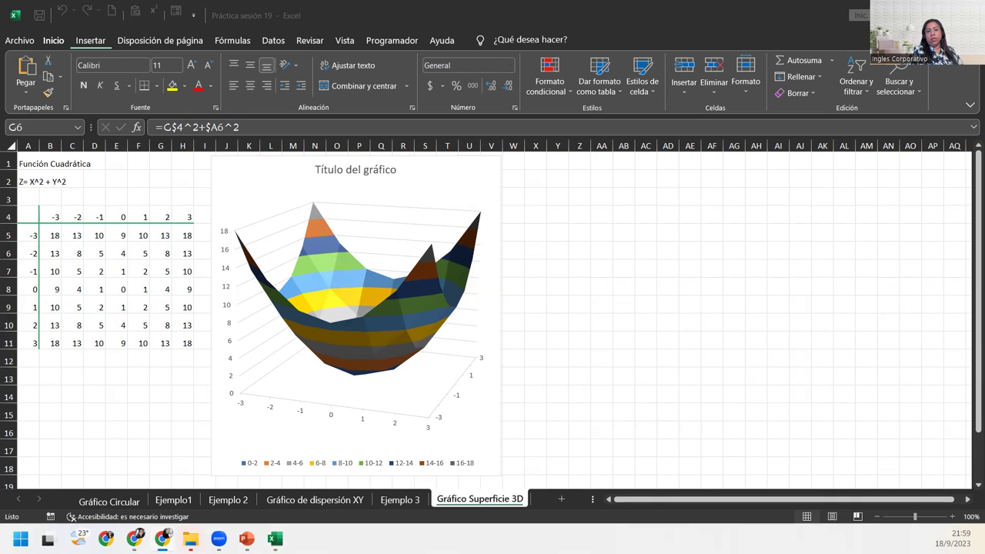
Step: Review the formula in cell B5 and leave G6's formula unchanged
key("F2")
left_click(48, 233)
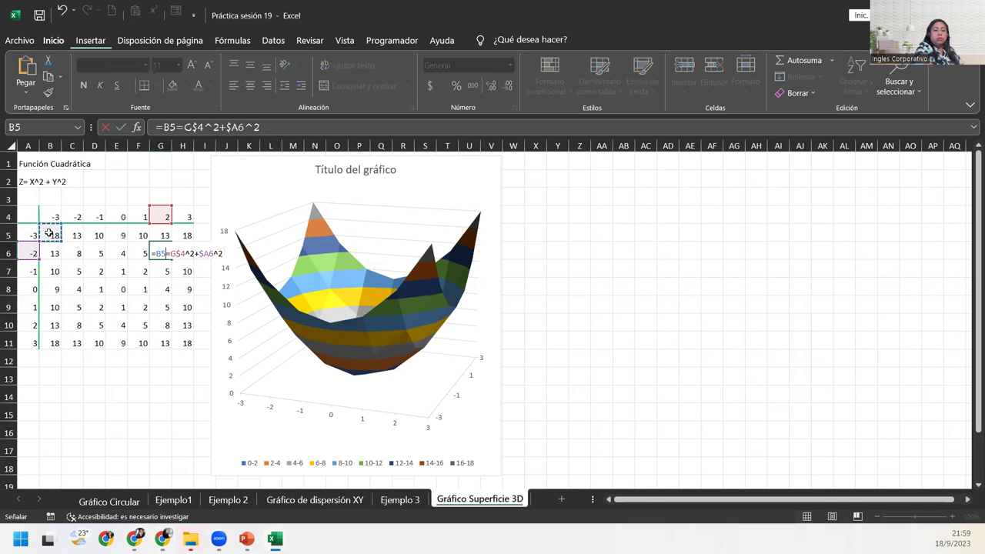
key("Escape")
double_click(48, 233)
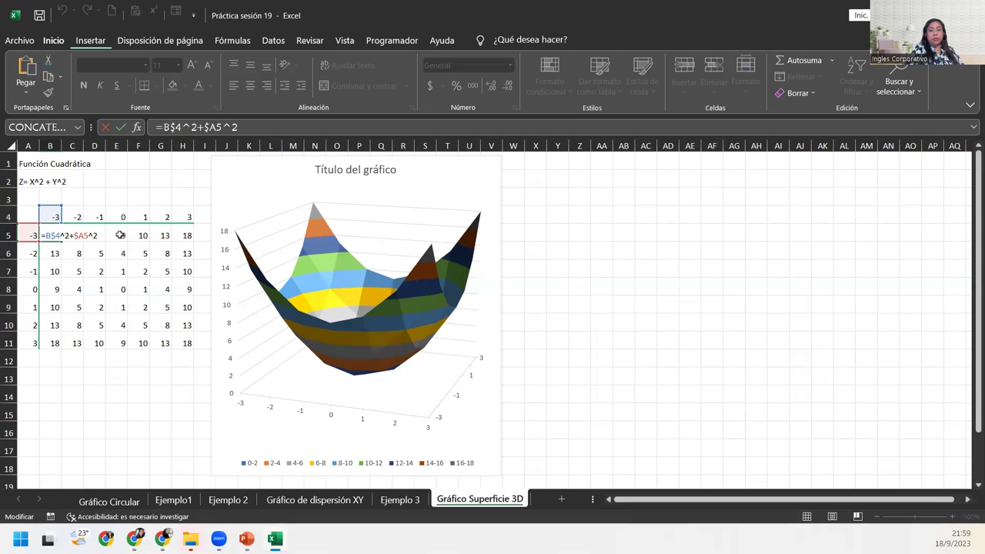
key("Return")
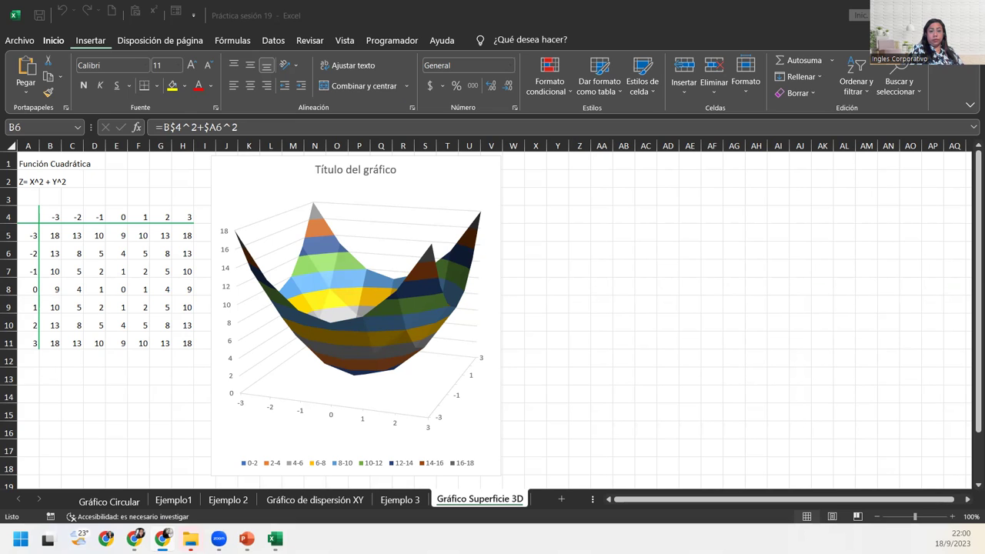
Step: Select the 3D surface chart, view the closing slide, then go to the Ejemplo 3 sheet
left_click(147, 251)
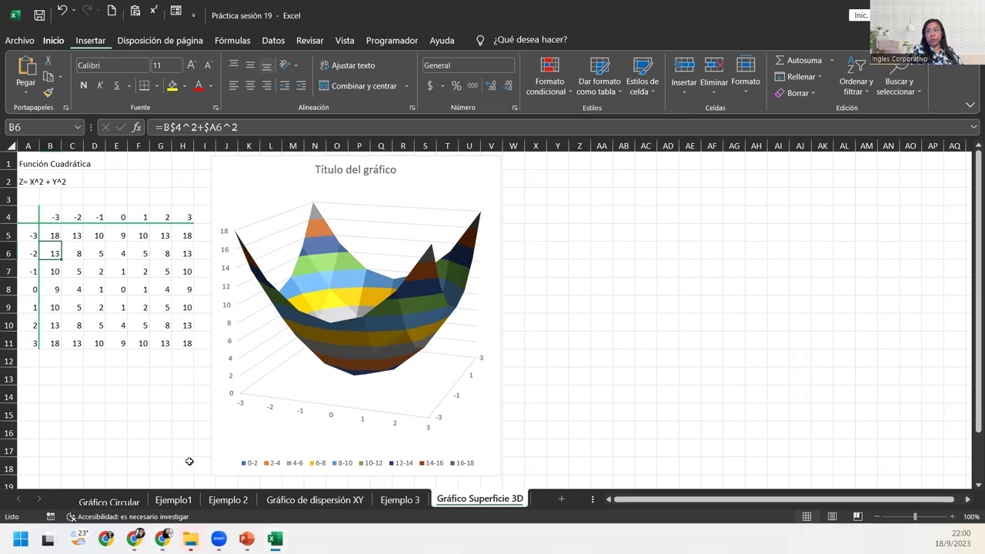
left_click(235, 444)
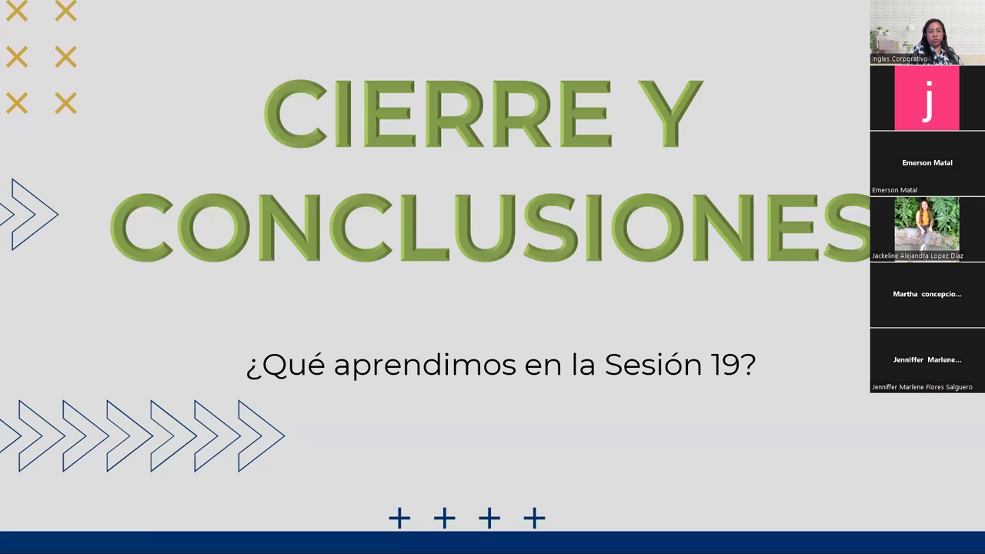
key("alt+Tab")
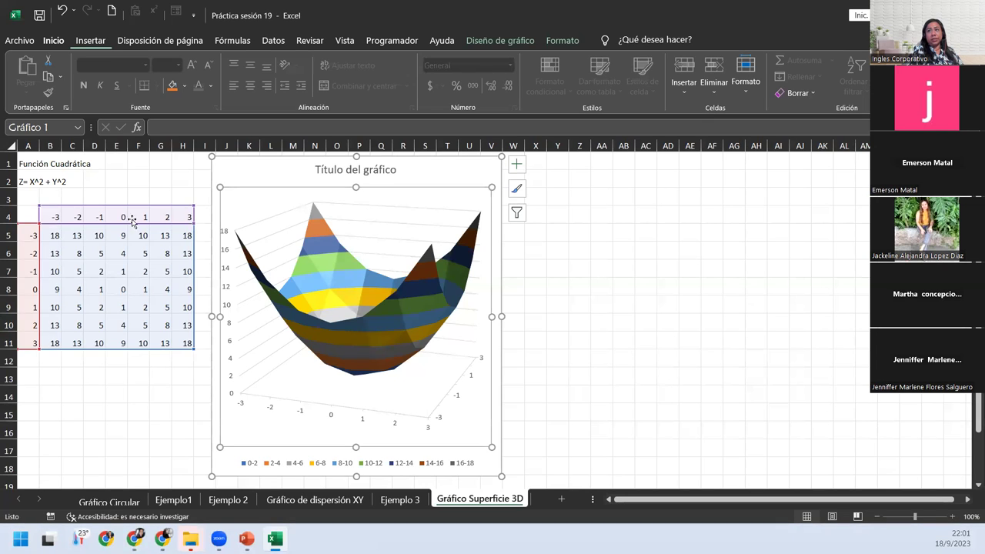
left_click(53, 241)
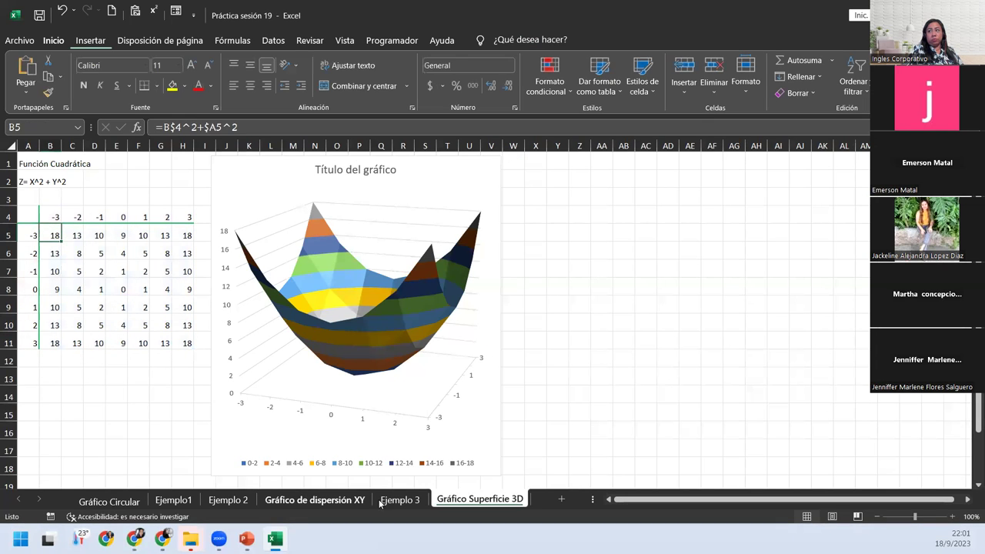
left_click(385, 500)
Step: On the Gráfico de dispersión XY sheet, review B7's formula =$B$3*A7^2+$B$4, then show the Fórmulas ribbon
left_click(307, 504)
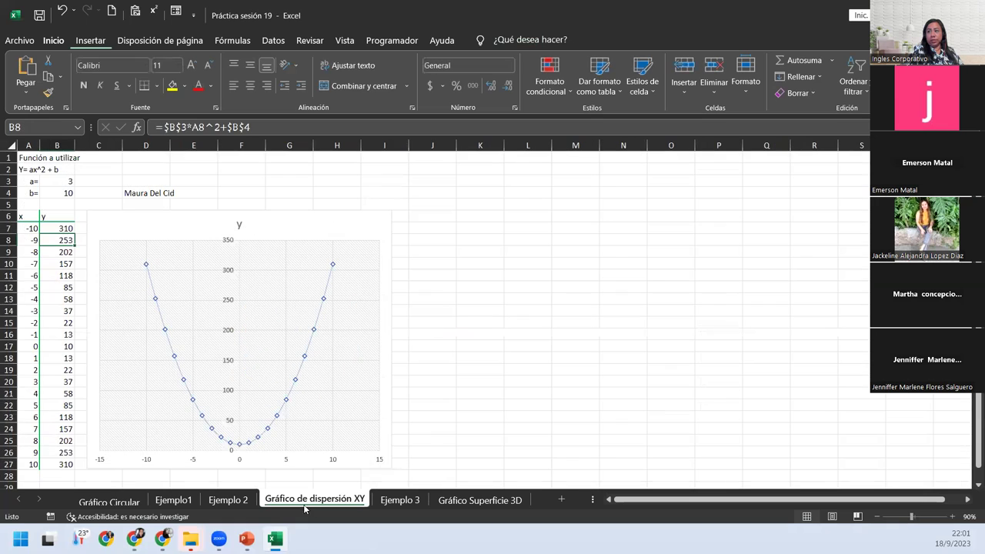
double_click(65, 229)
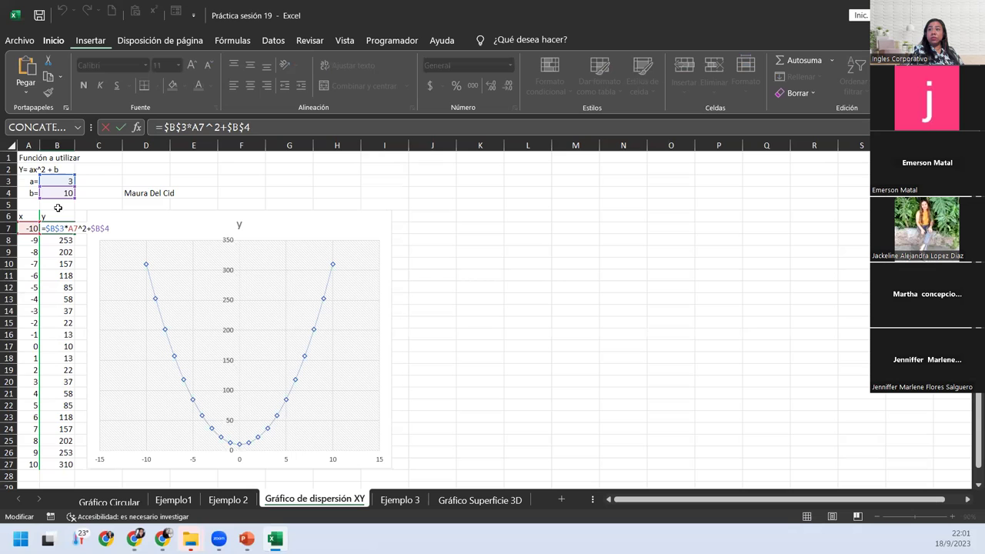
key("Return")
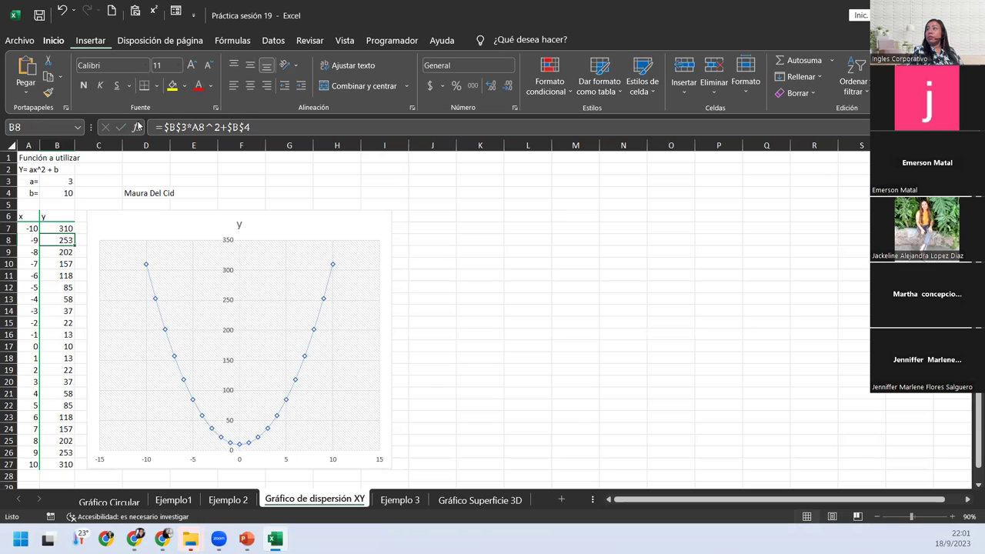
left_click(232, 40)
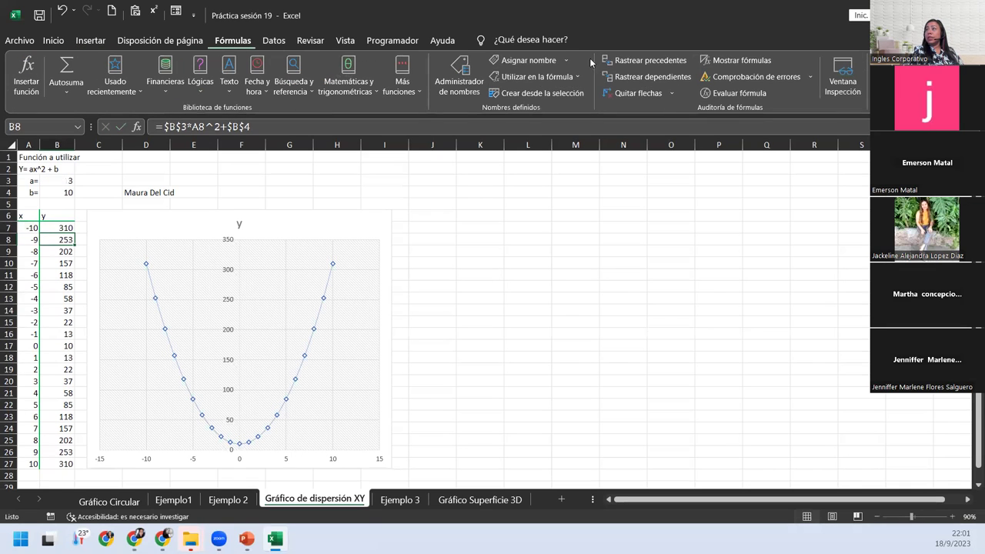
left_click(735, 60)
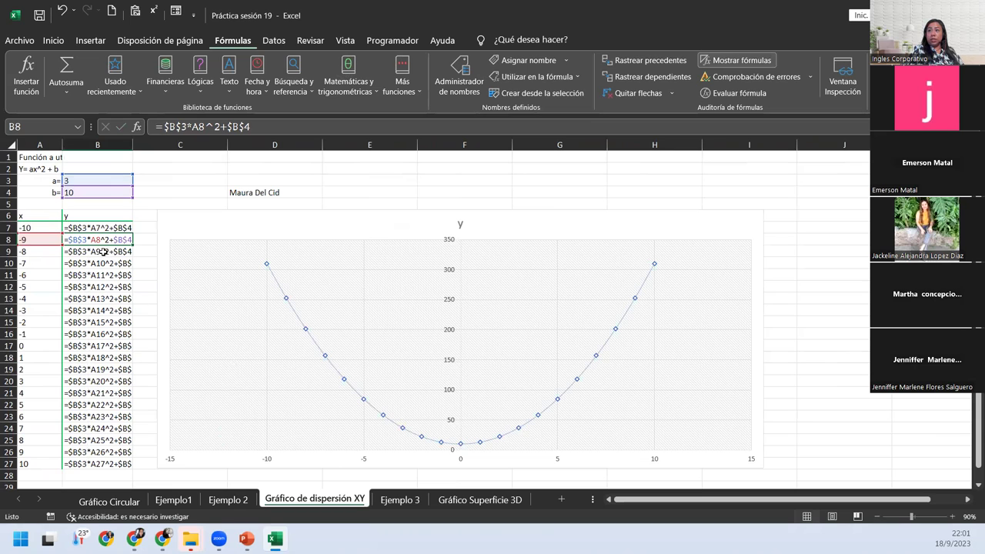
left_click(104, 253)
left_click(96, 263)
left_click(92, 282)
left_click(89, 322)
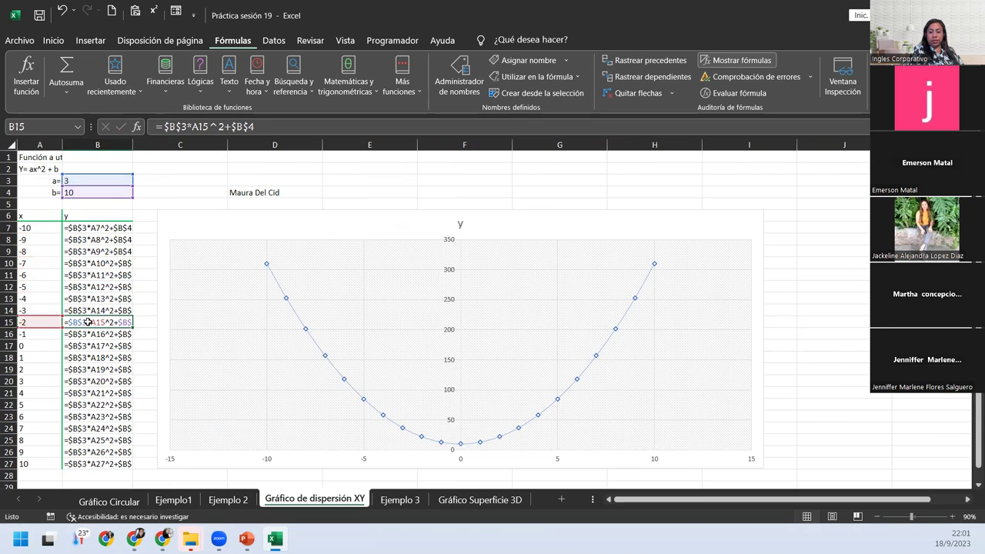
left_click(87, 346)
left_click(80, 377)
left_click(80, 395)
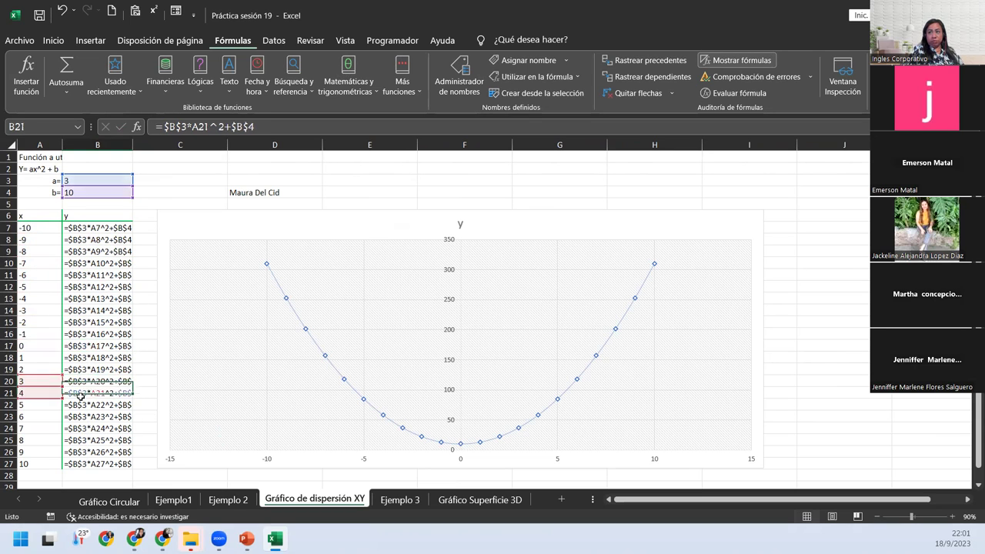
left_click_drag(135, 144, 144, 144)
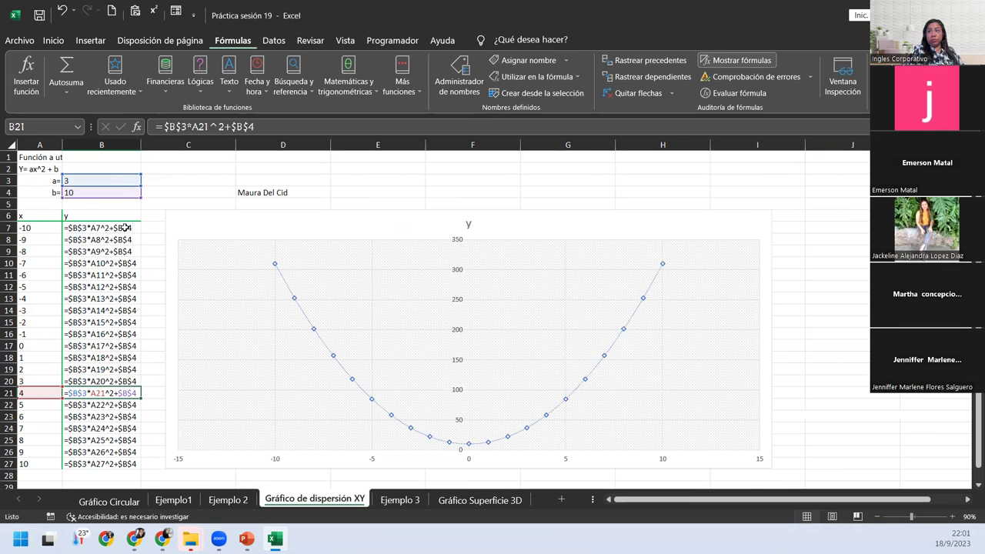
left_click(94, 260)
left_click(91, 299)
left_click(90, 346)
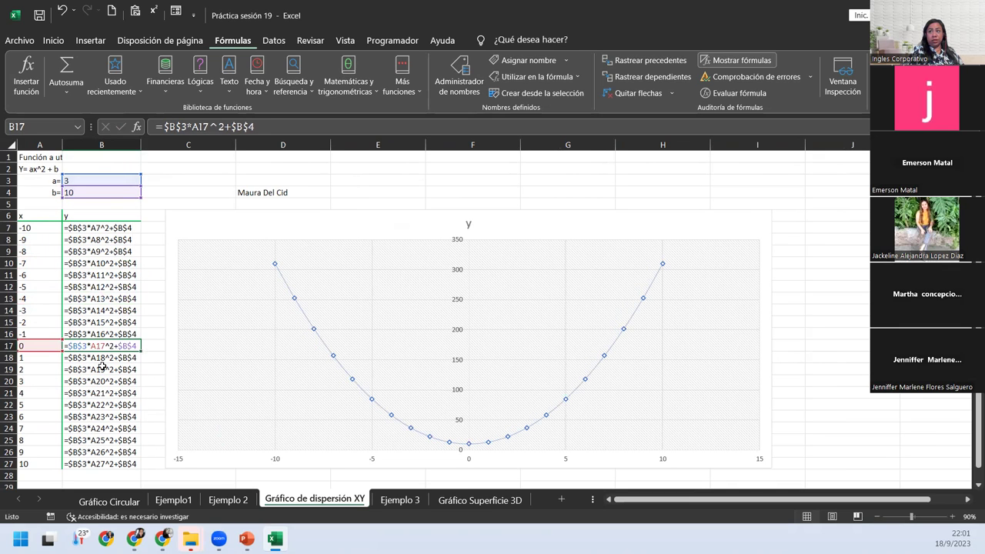
left_click(101, 367)
left_click(93, 228)
left_click(93, 238)
left_click(93, 260)
left_click(41, 228)
left_click(40, 239)
left_click(39, 251)
left_click(37, 275)
left_click(40, 322)
left_click(42, 363)
left_click(98, 263)
key("Down")
key("Down")
key("Down")
key("Down")
key("Down")
key("Down")
left_click(67, 227)
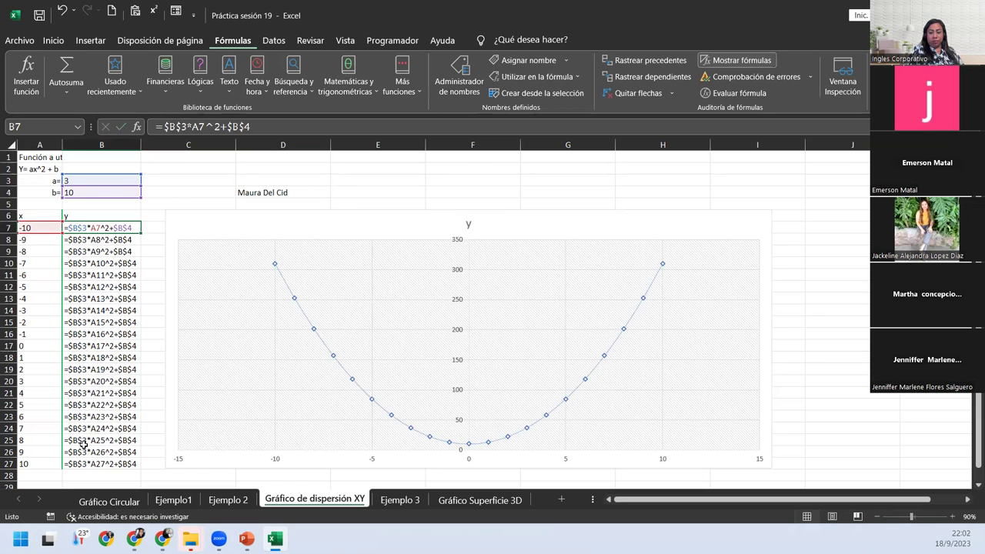
left_click(74, 243)
left_click(72, 261)
left_click(69, 283)
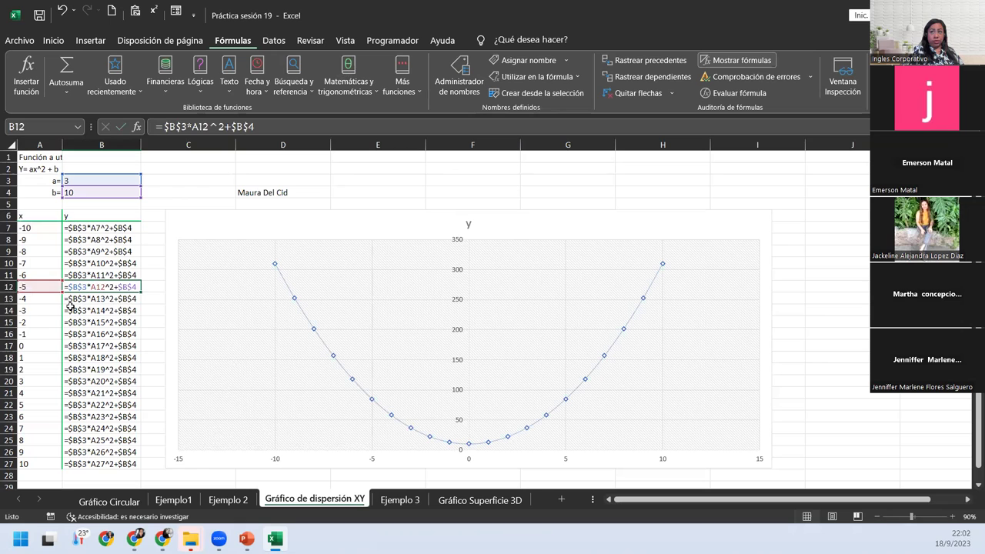
left_click(71, 307)
left_click(74, 334)
left_click(74, 358)
left_click(77, 381)
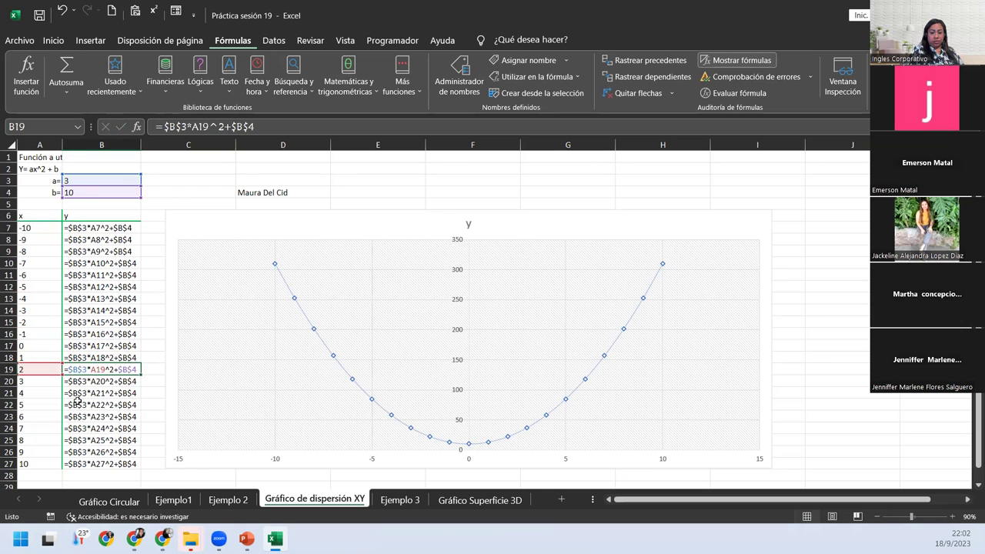
left_click(77, 403)
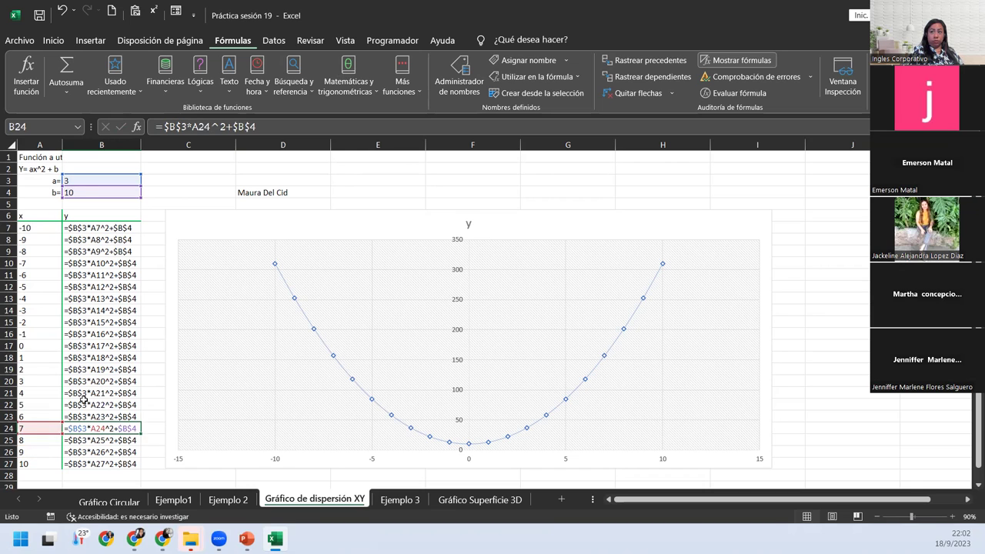
left_click(123, 229)
left_click(118, 261)
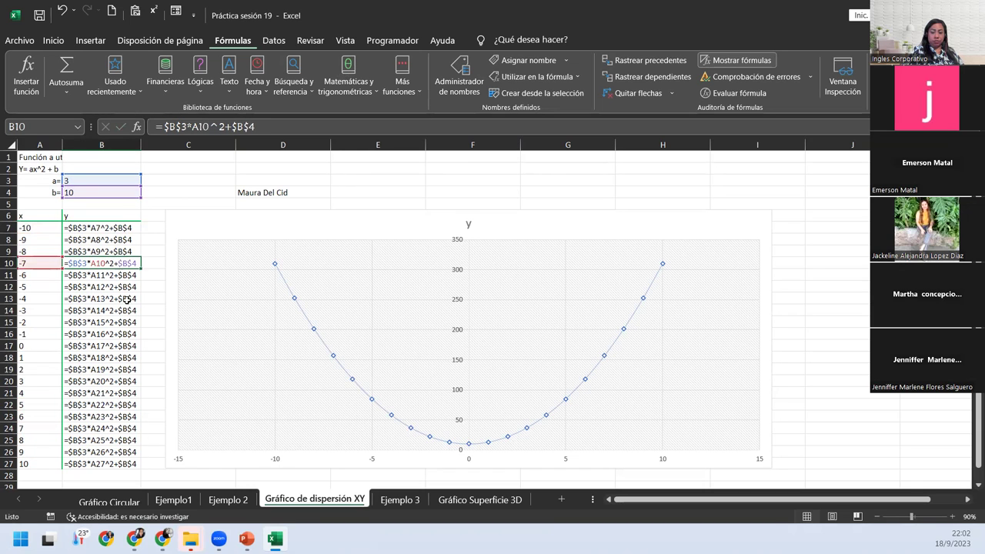
left_click(126, 299)
left_click(121, 348)
left_click(120, 380)
left_click(123, 418)
left_click(120, 451)
left_click(120, 461)
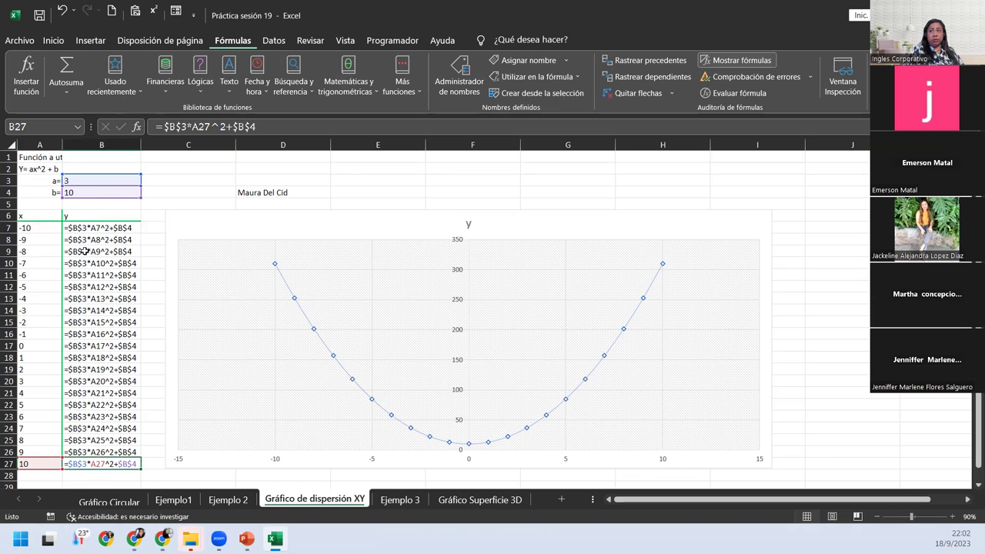
left_click(722, 66)
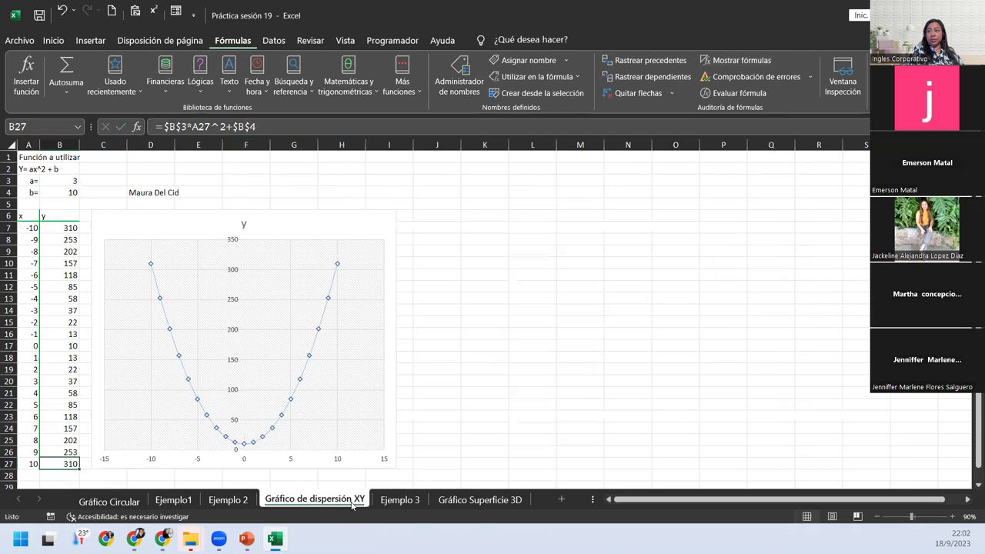
Step: Show formulas on the Gráfico Superficie 3D sheet and autofit columns B through H
left_click(488, 504)
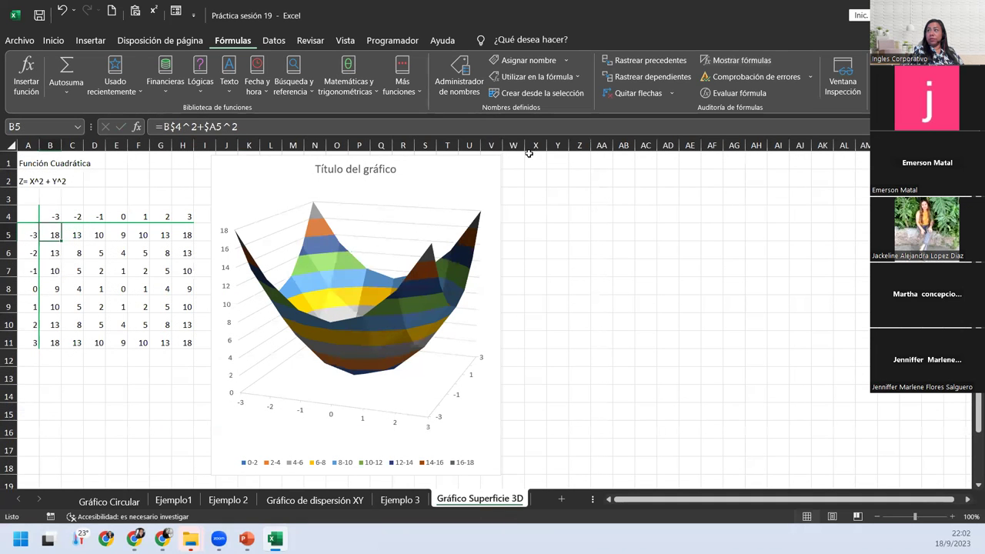
left_click(715, 60)
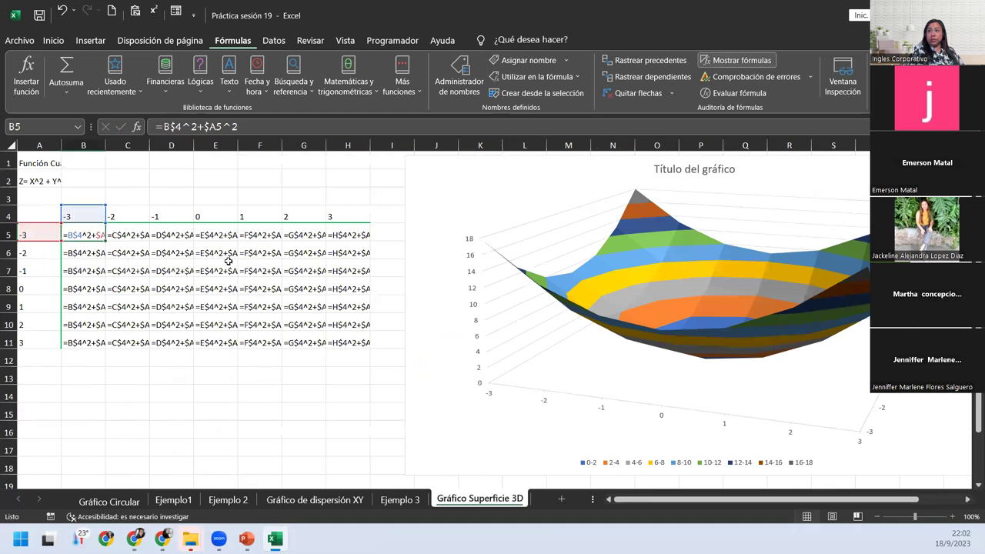
left_click_drag(84, 146, 359, 146)
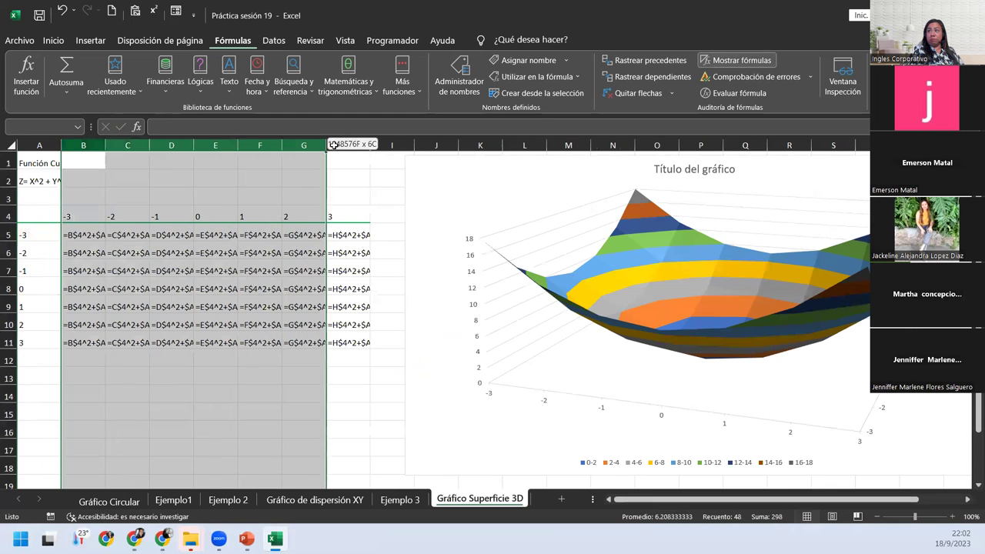
double_click(370, 146)
Step: Inspect the Z formulas in B10 and B5 through F5, then return to the workbook
double_click(95, 322)
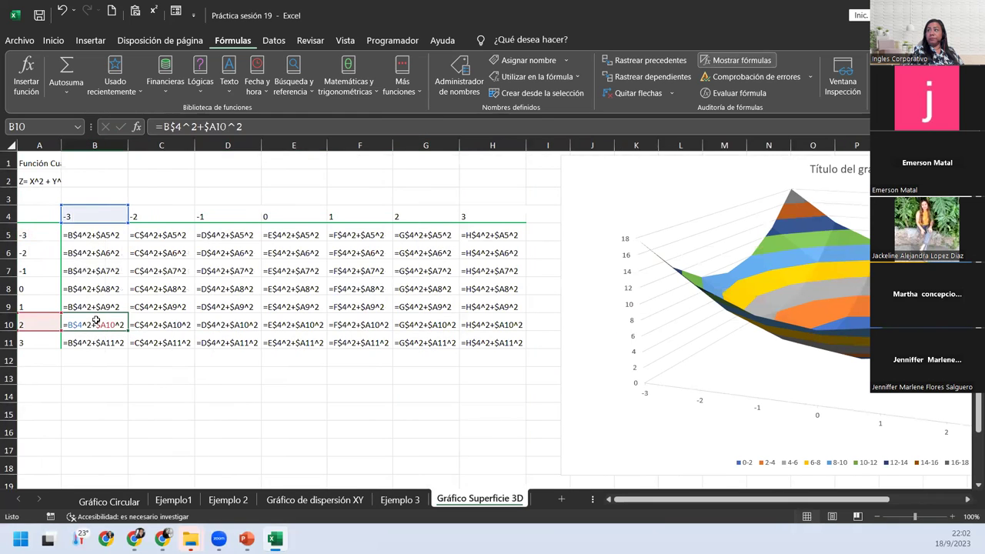
double_click(83, 234)
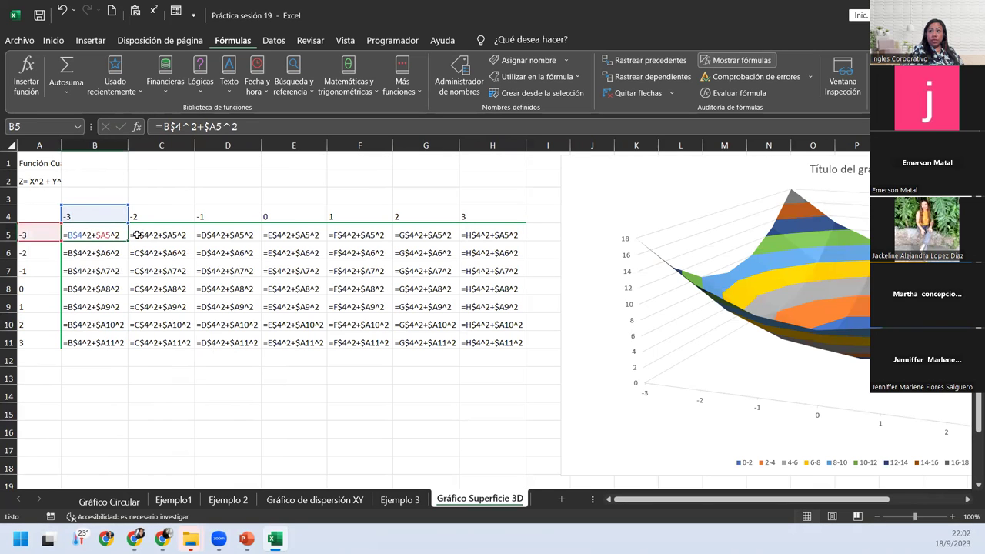
double_click(142, 232)
double_click(221, 233)
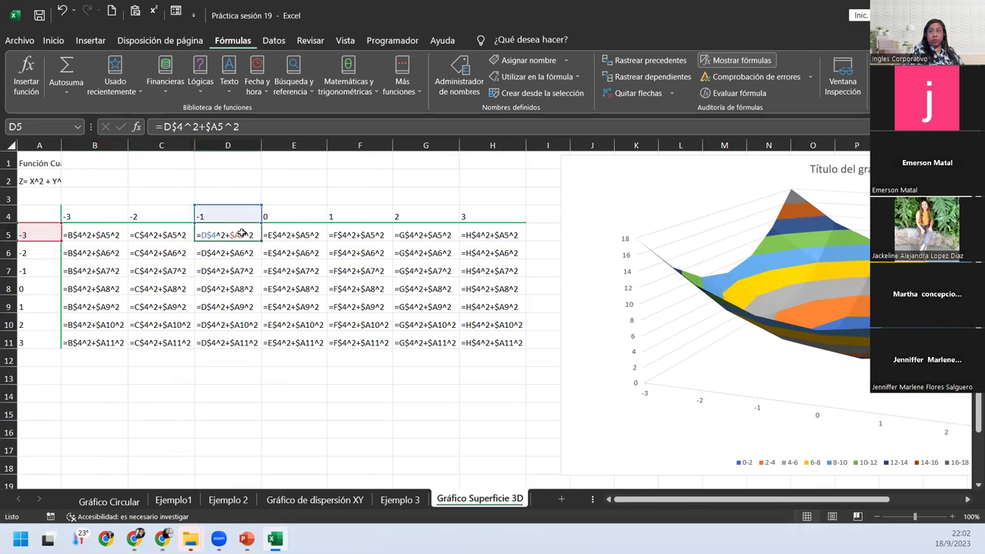
double_click(280, 233)
double_click(352, 234)
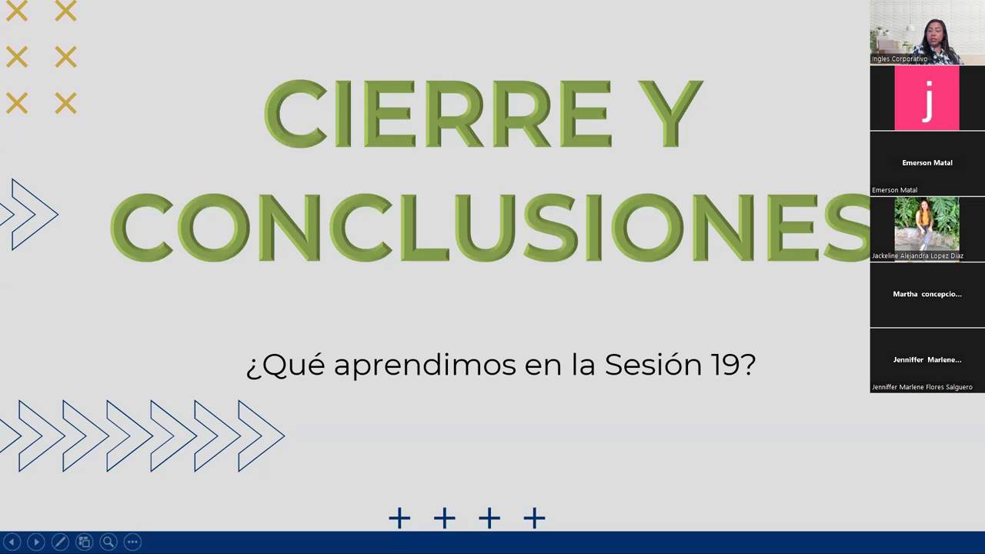
key("alt+Tab")
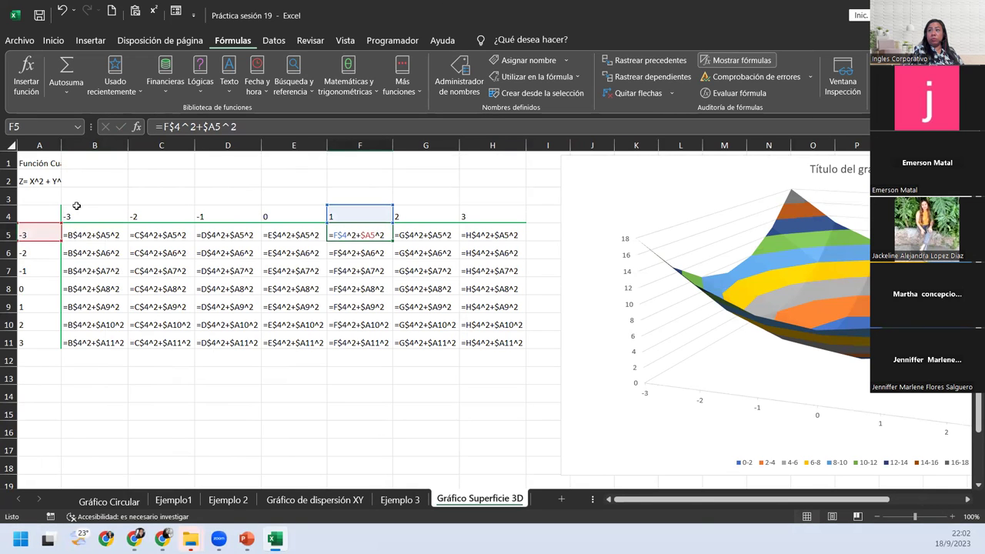
Step: Select row 4 and column A, check B5's formula, and widen column A slightly
left_click(8, 216)
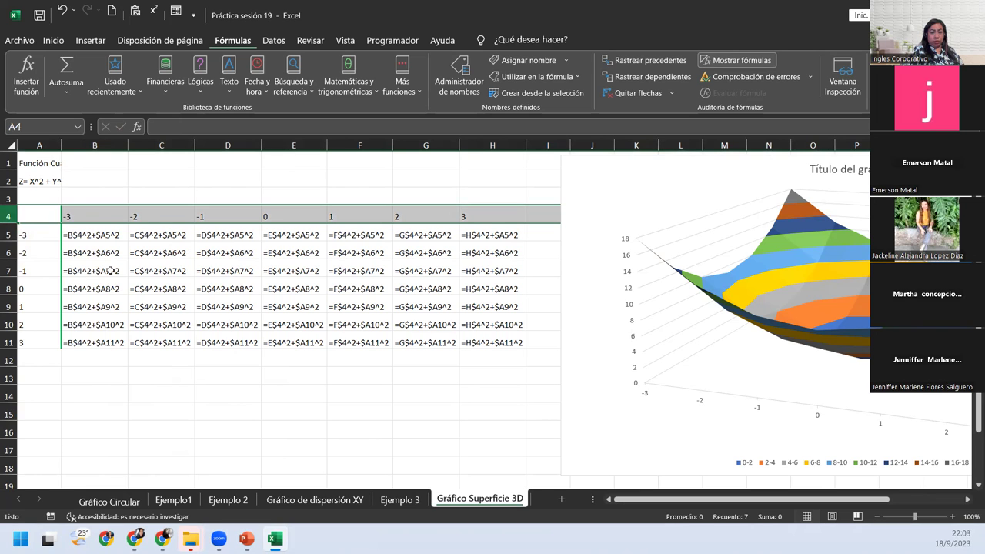
left_click(39, 145)
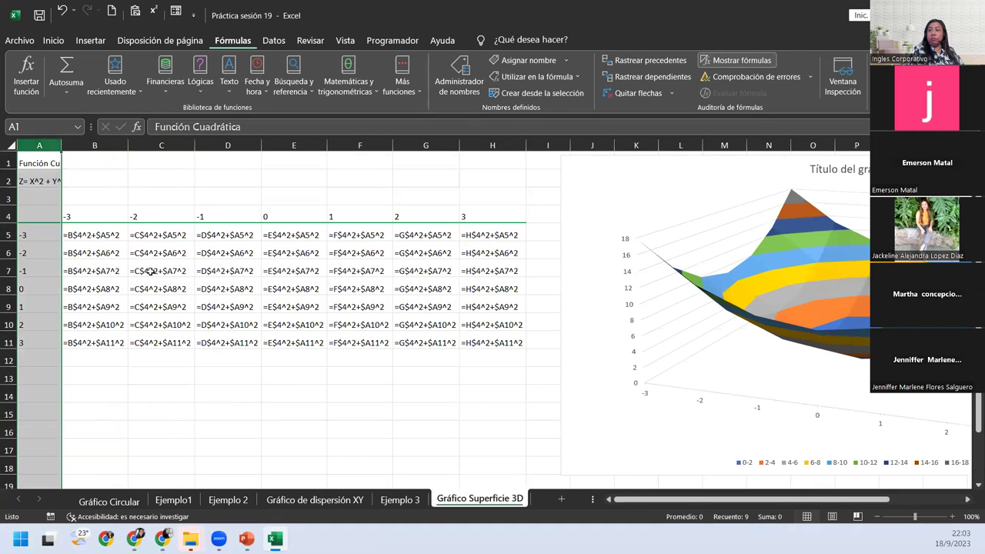
double_click(102, 235)
left_click_drag(61, 145, 73, 145)
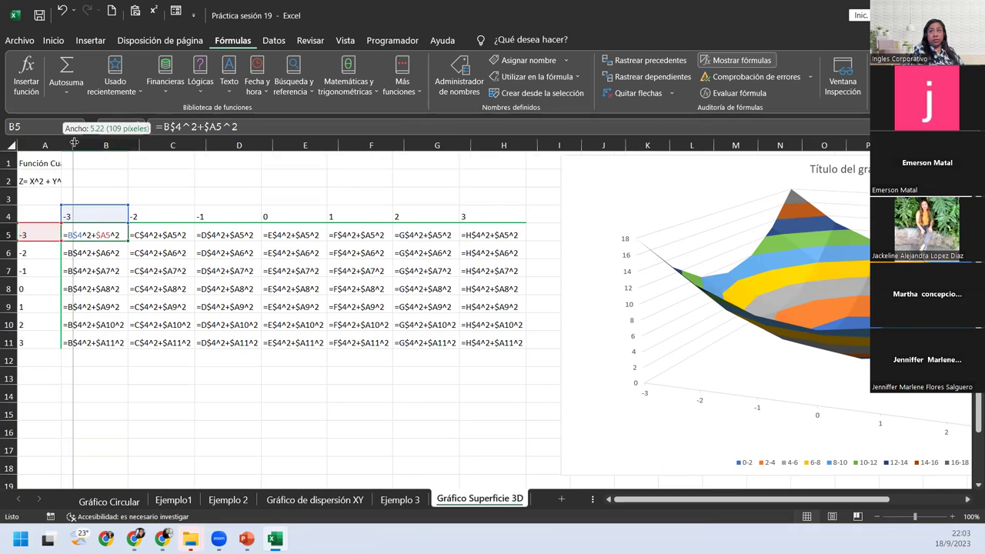
Step: Check the formulas across row 5, from B5 through H5 and back
left_click(159, 229)
left_click(225, 234)
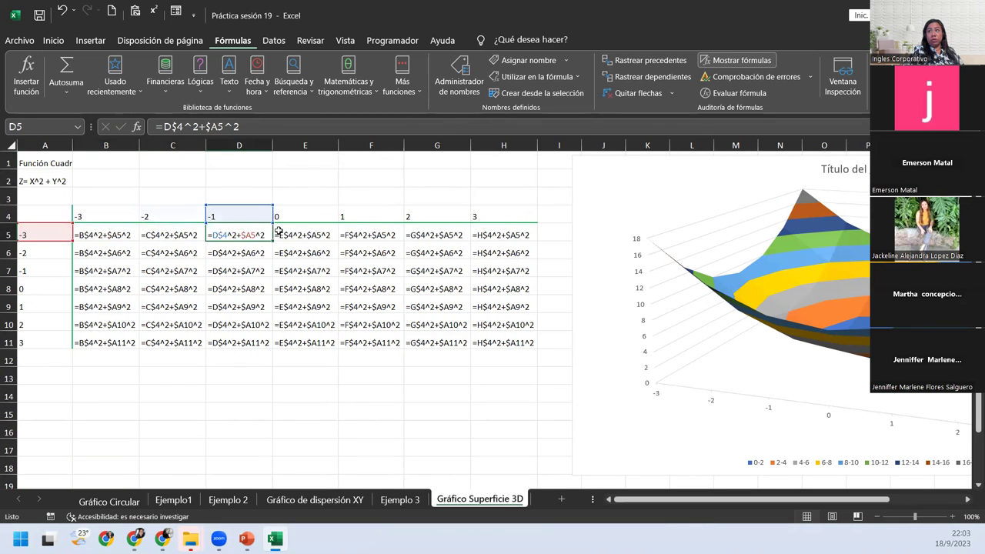
left_click(279, 232)
left_click(357, 231)
left_click(407, 233)
left_click(482, 233)
left_click(430, 240)
left_click(360, 239)
left_click(282, 238)
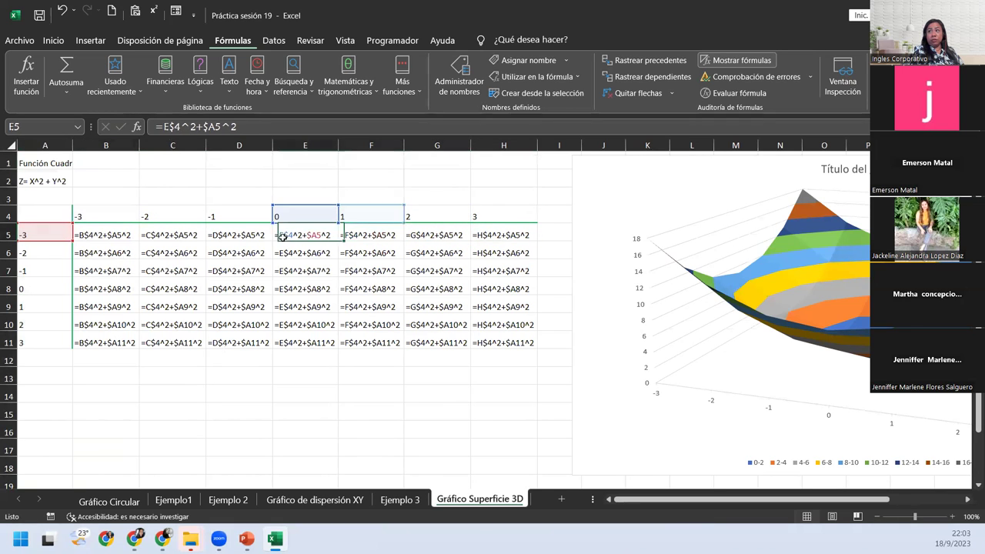
left_click(89, 230)
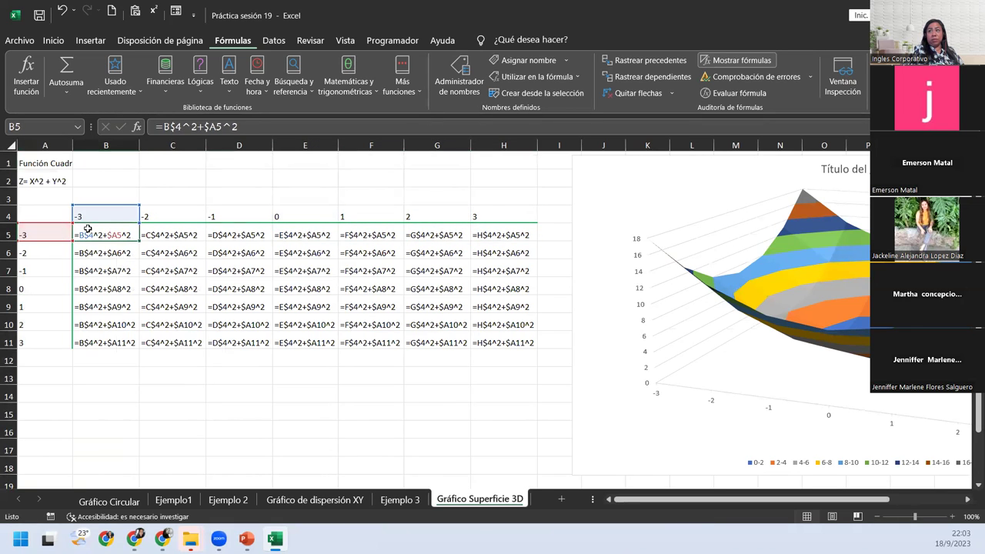
left_click(166, 232)
left_click(224, 233)
left_click(300, 233)
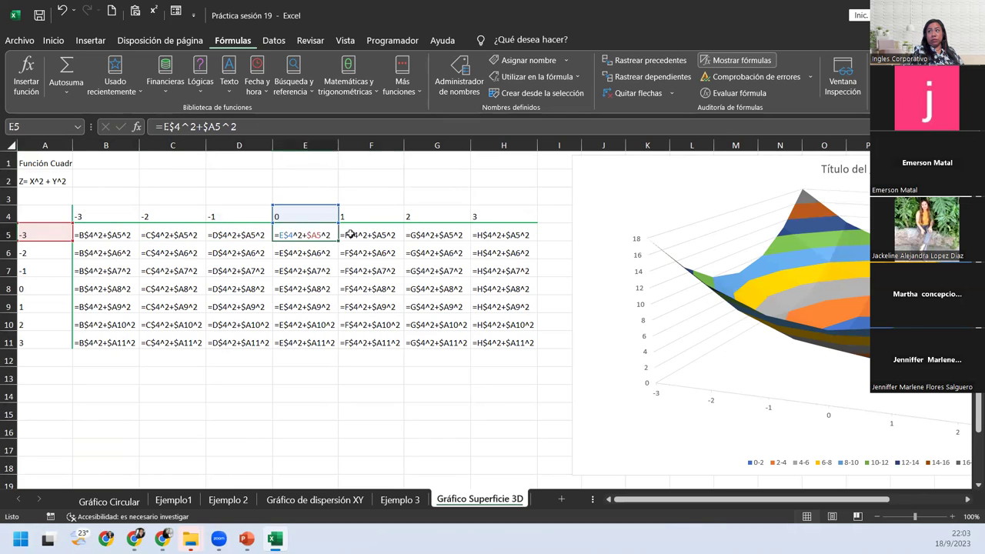
left_click(350, 232)
left_click(425, 232)
left_click(483, 230)
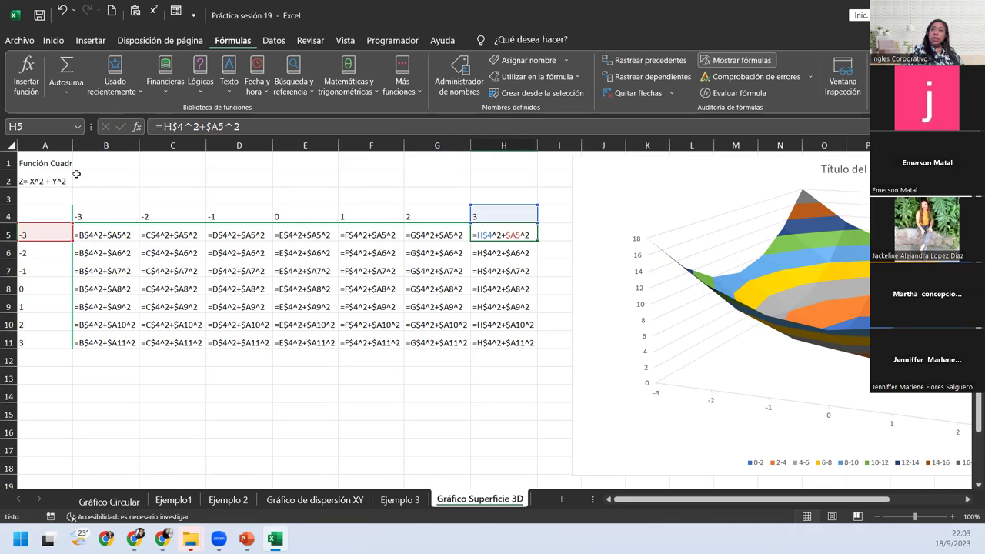
Step: Check the formulas down column B, from B5 (=B$4^2+$A5^2) to B11 (=B$4^2+$A11^2)
left_click(117, 234)
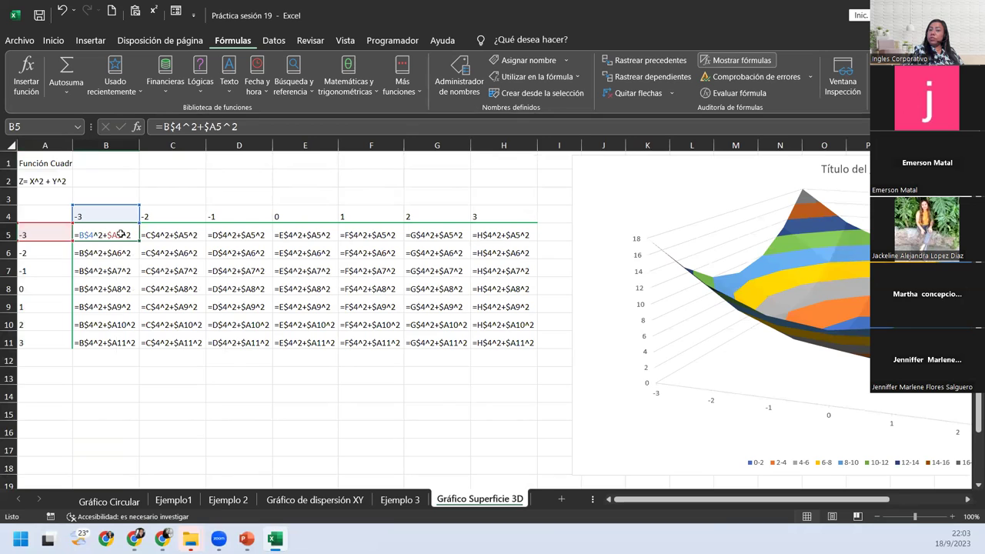
left_click(122, 254)
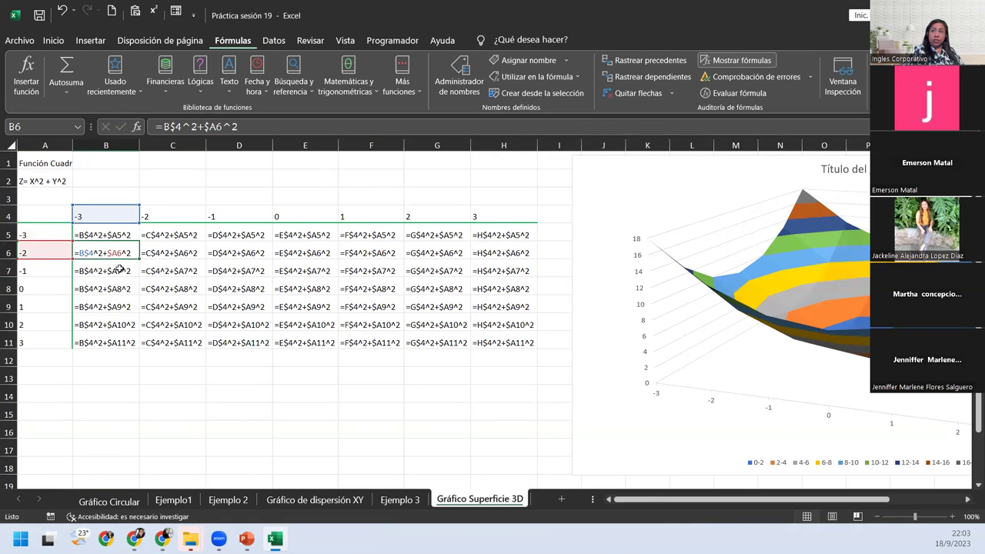
left_click(120, 269)
left_click(120, 287)
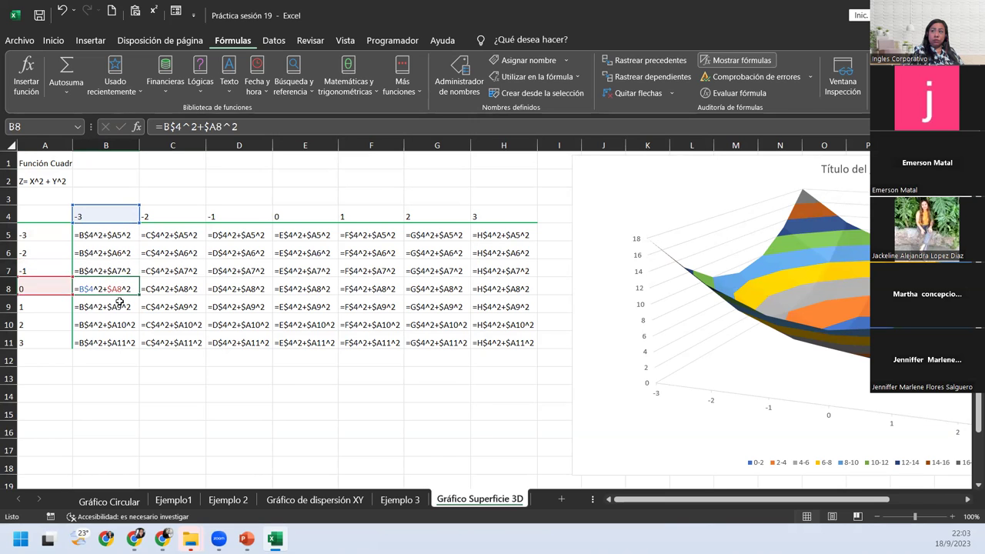
left_click(120, 302)
left_click(119, 324)
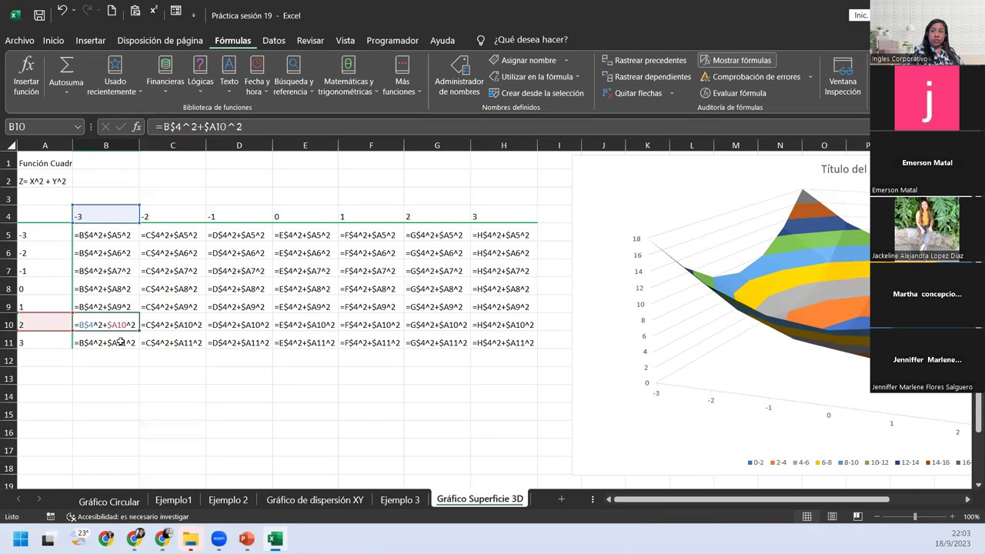
left_click(119, 340)
double_click(86, 235)
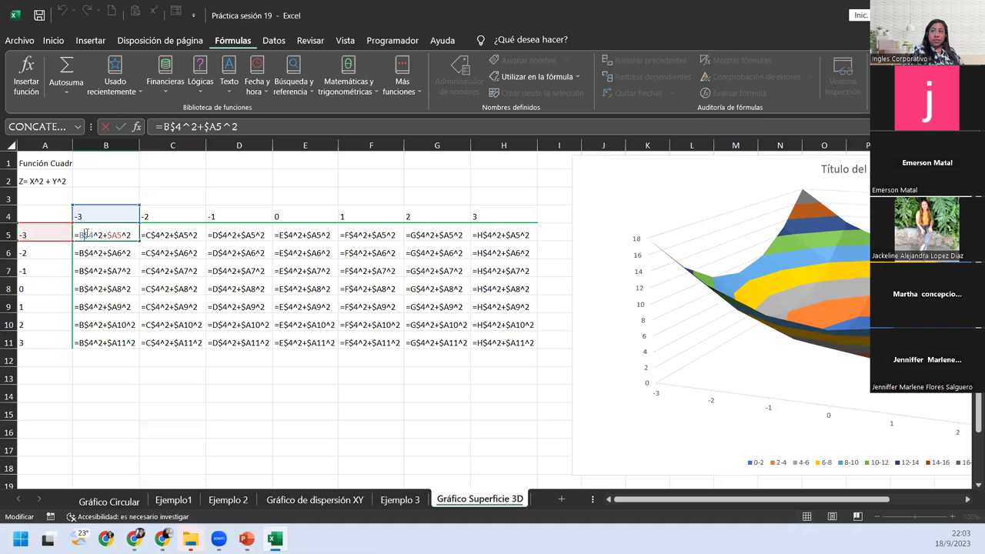
left_click_drag(84, 234, 94, 235)
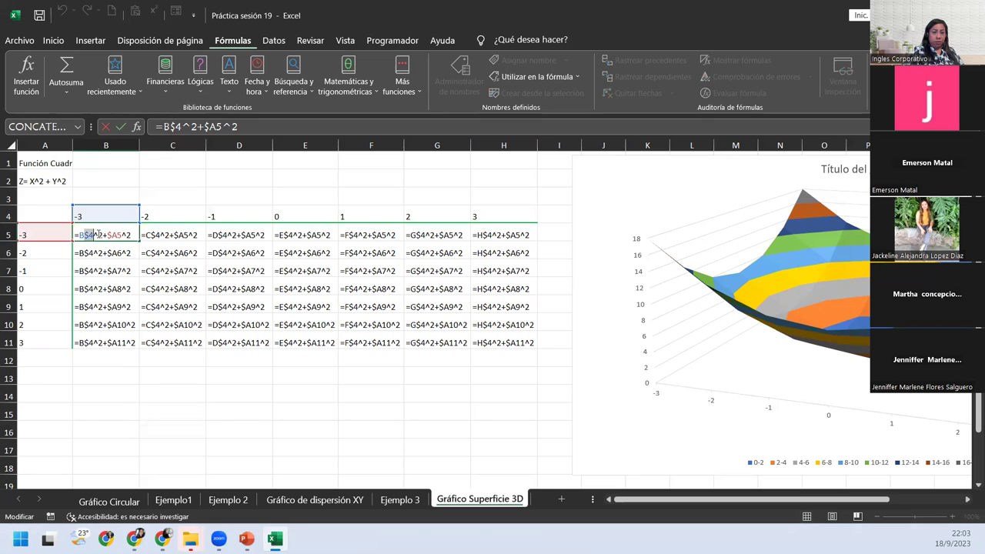
left_click_drag(108, 235, 117, 235)
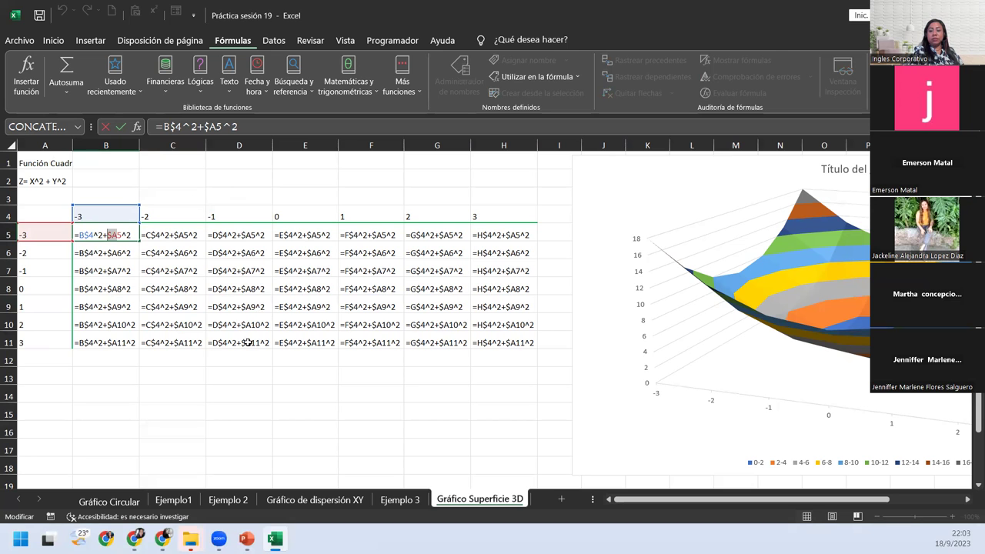
key("Return")
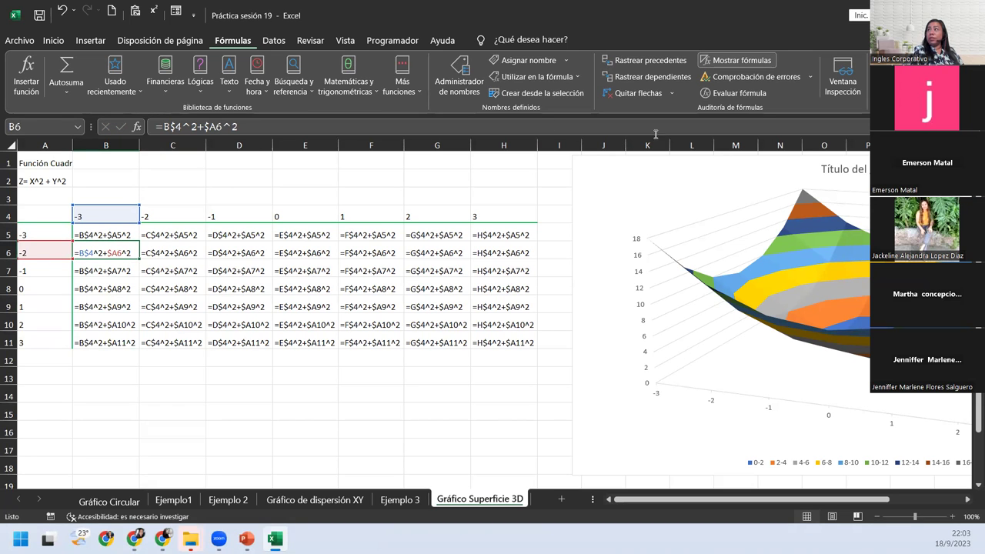
Step: Turn off Mostrar fórmulas to show computed values, check B5, and return to the closing slide
left_click(735, 60)
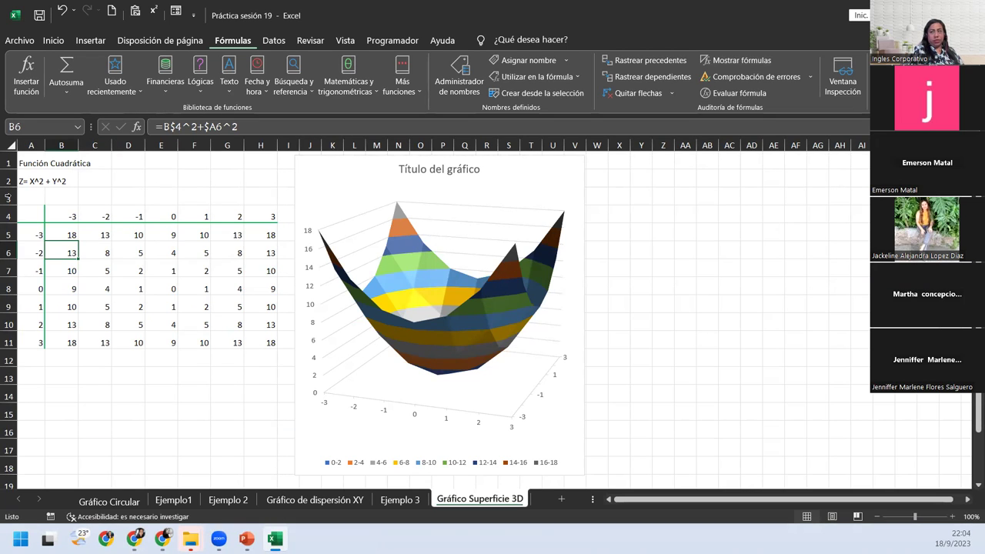
left_click(58, 228)
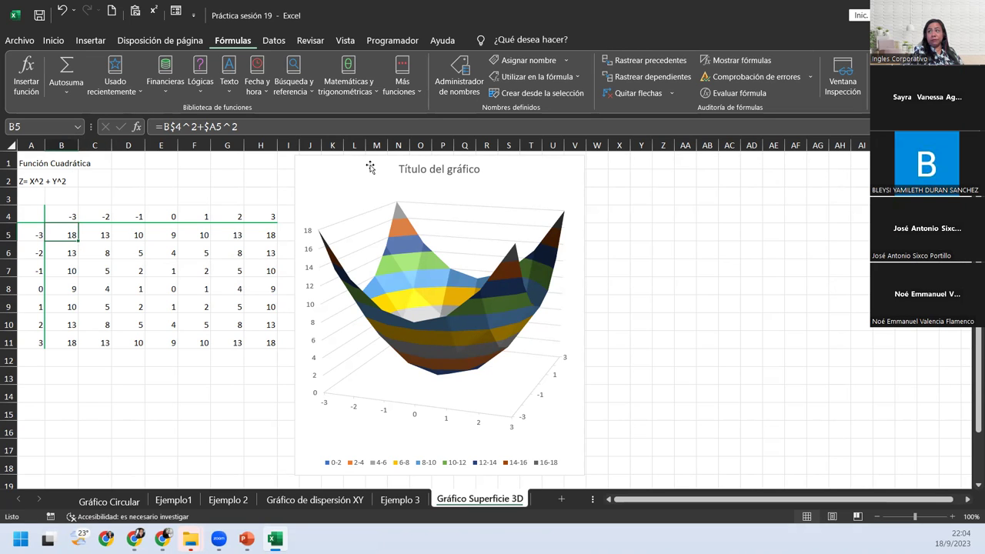
key("alt+Tab")
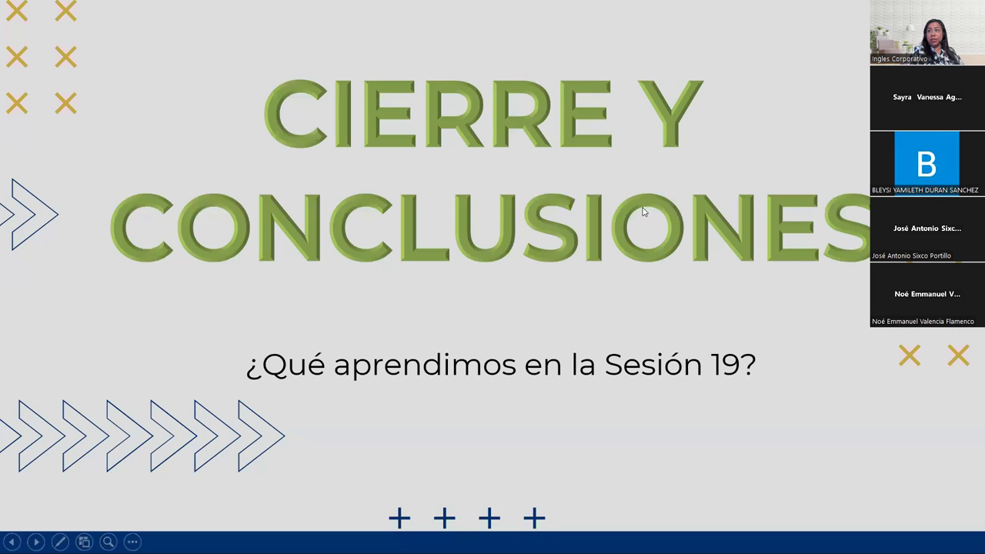